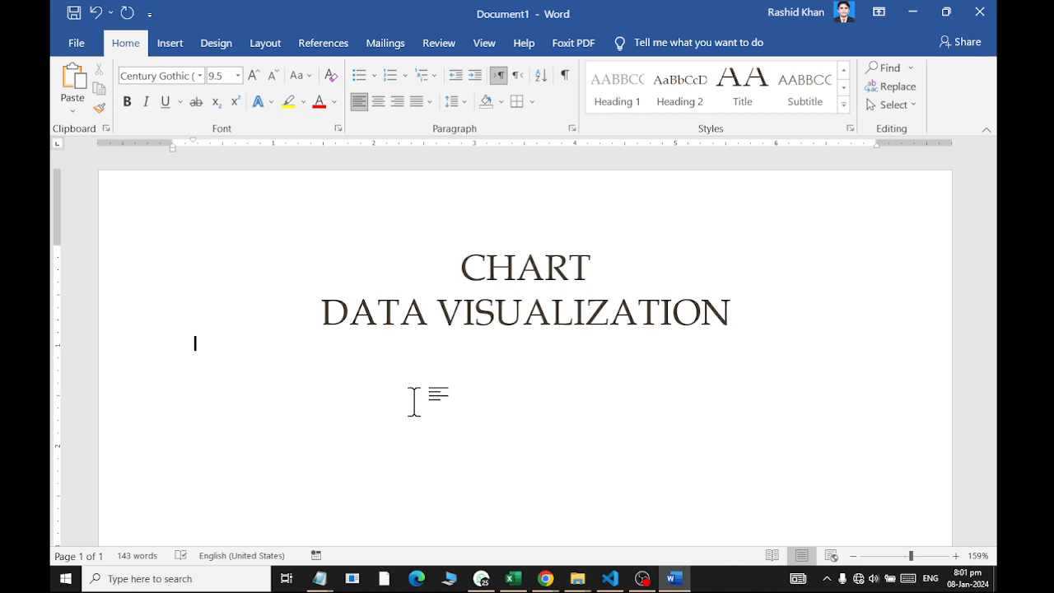
Insert a Clustered Column chart below the DATA VISUALIZATION heading and close its data sheet
{"action": "left_click", "coordinate": [176, 48]}
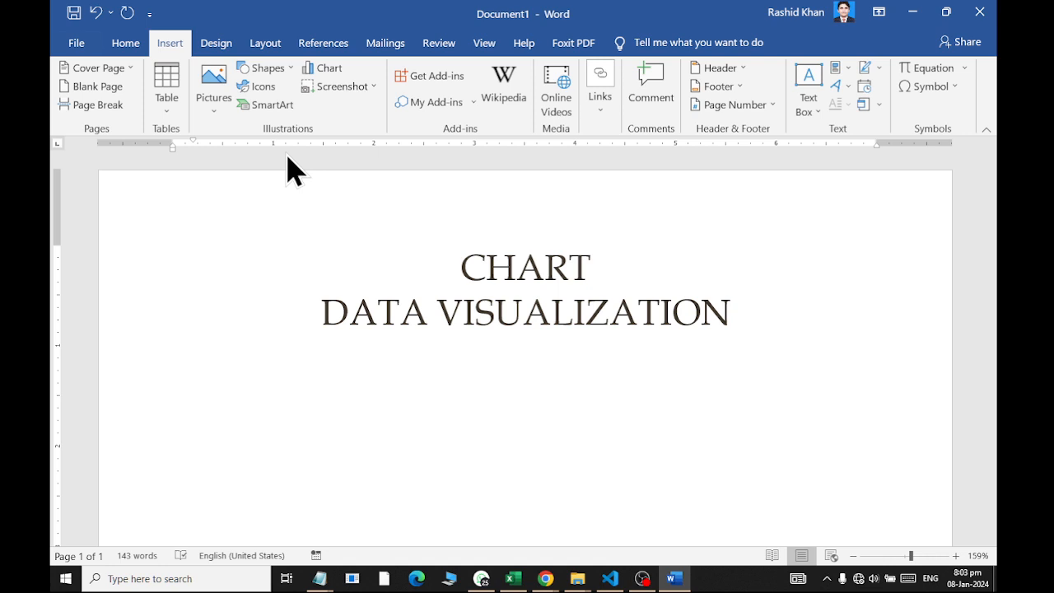
{"action": "left_click", "coordinate": [316, 70]}
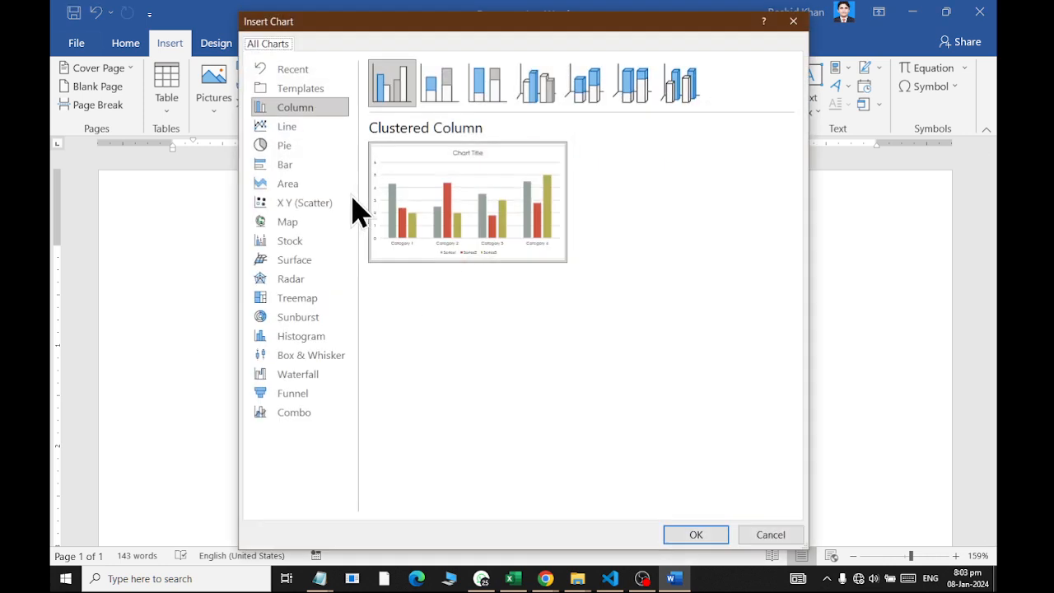
{"action": "left_click_drag", "start_coordinate": [442, 23], "coordinate": [393, 25]}
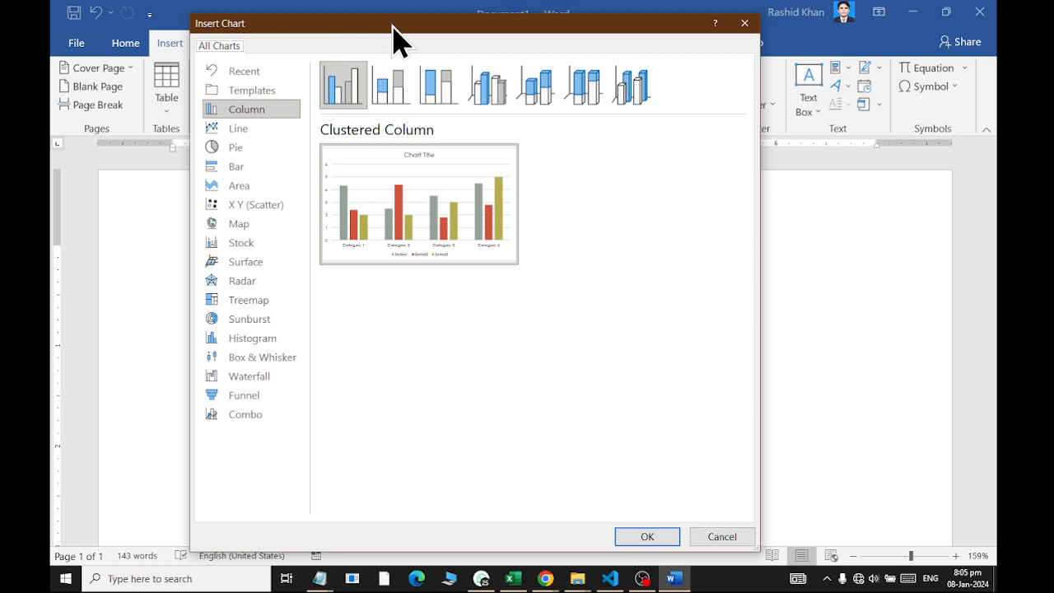
{"action": "left_click", "coordinate": [399, 105]}
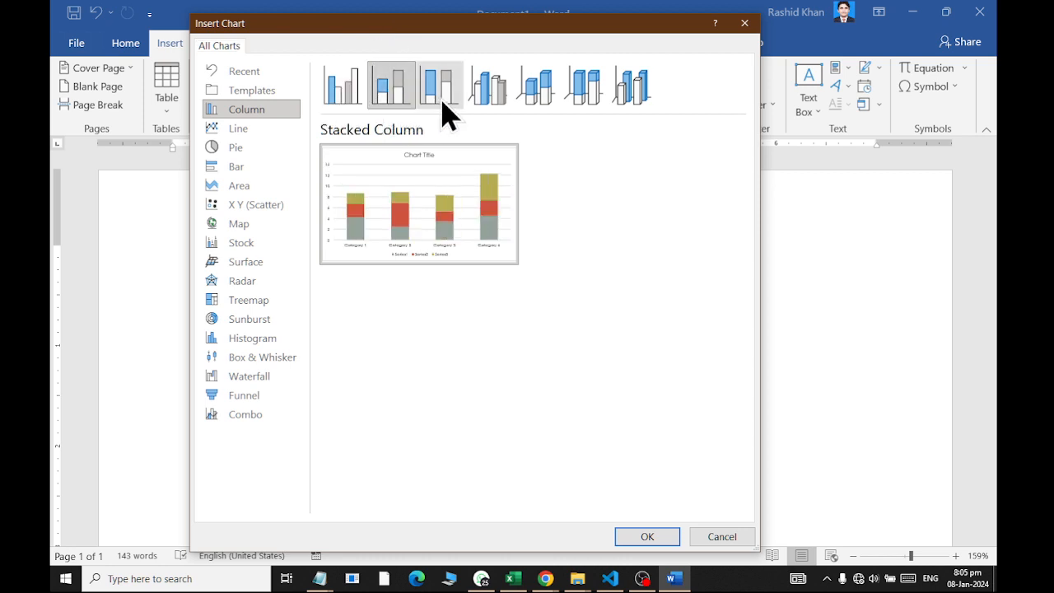
{"action": "left_click", "coordinate": [493, 97]}
{"action": "left_click", "coordinate": [540, 95]}
{"action": "left_click", "coordinate": [626, 99]}
{"action": "left_click", "coordinate": [585, 95]}
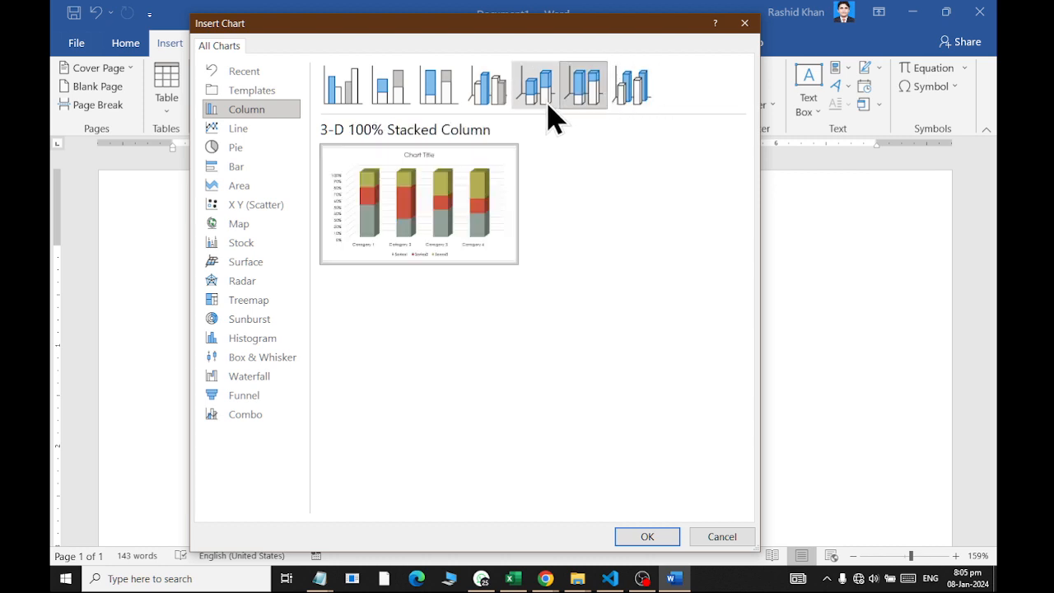
{"action": "left_click", "coordinate": [346, 105]}
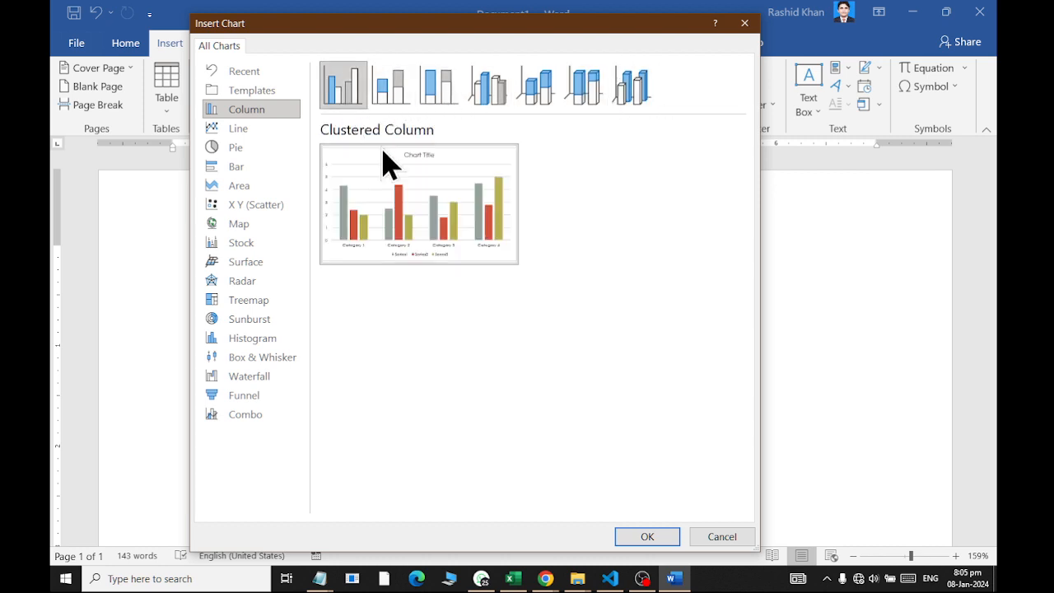
{"action": "left_click", "coordinate": [645, 537]}
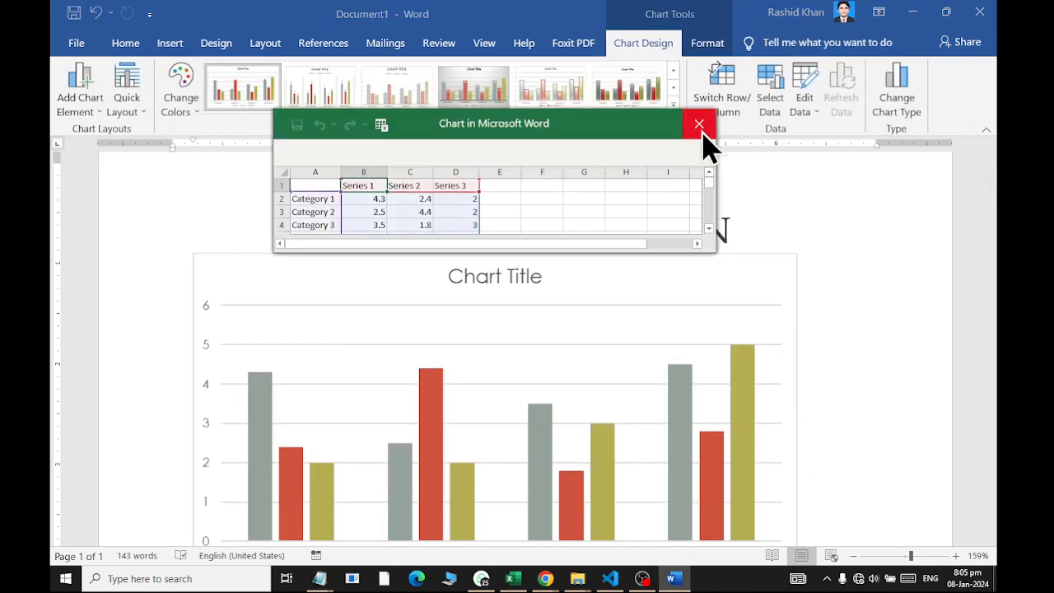
{"action": "left_click", "coordinate": [702, 132]}
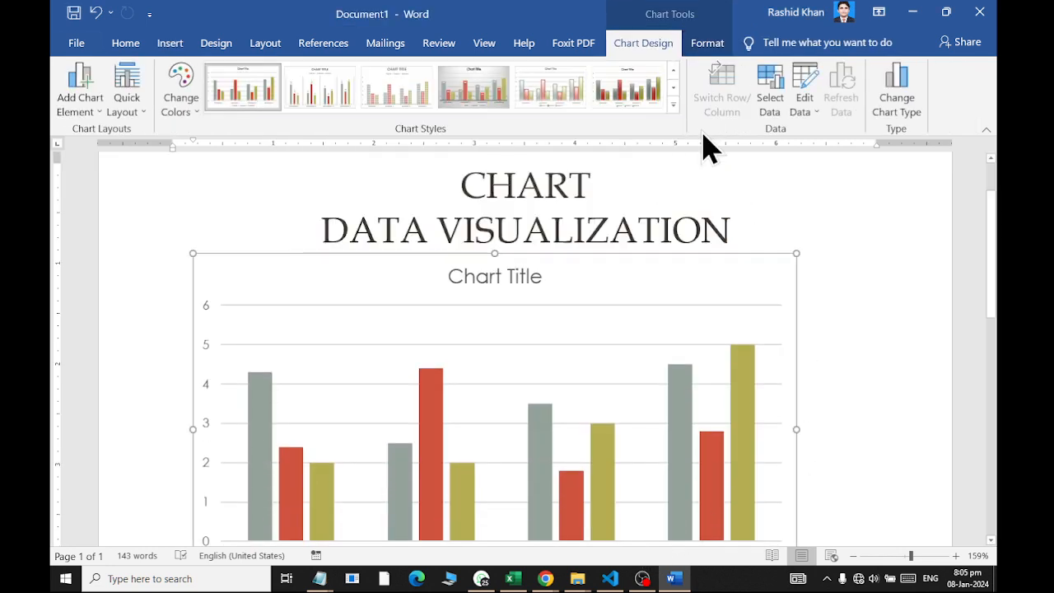
{"action": "left_click", "coordinate": [902, 346]}
{"action": "scroll", "coordinate": [791, 332], "scroll_direction": "up", "scroll_amount": 3}
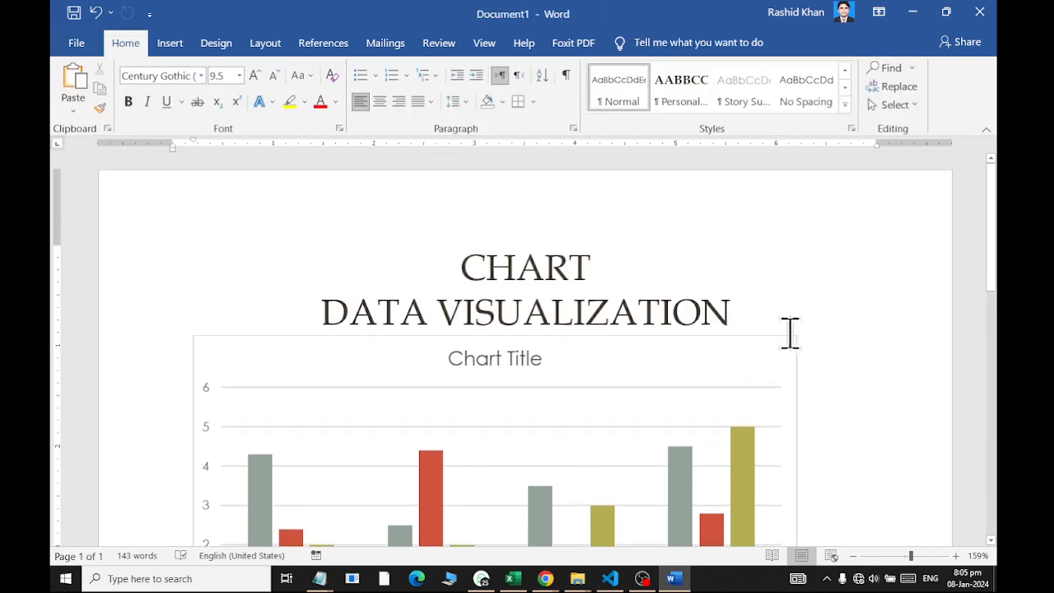
Select the column chart and examine its available design and format options
{"action": "left_click", "coordinate": [777, 346]}
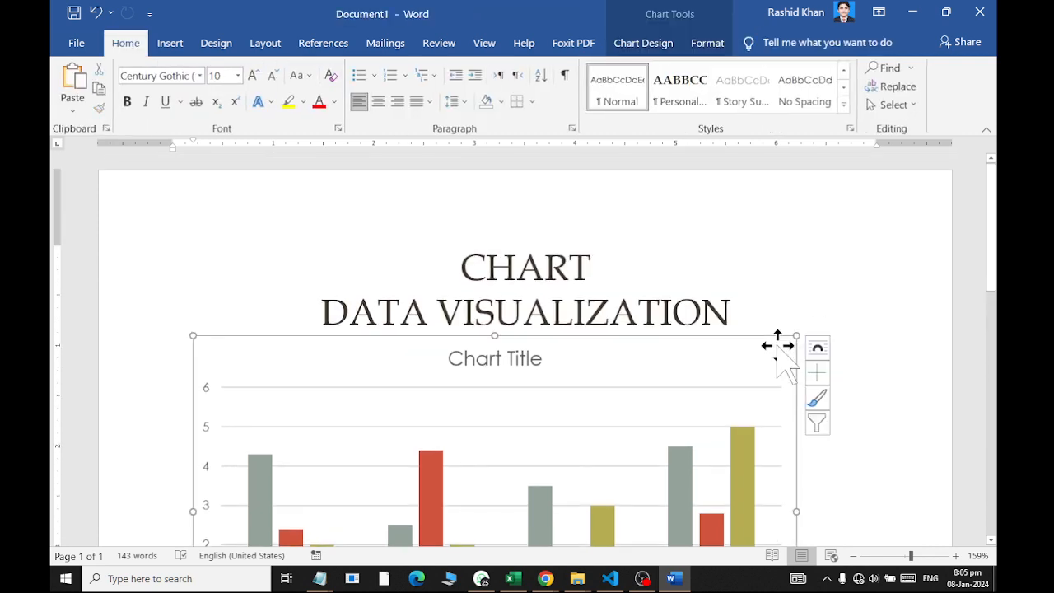
{"action": "left_click", "coordinate": [647, 45]}
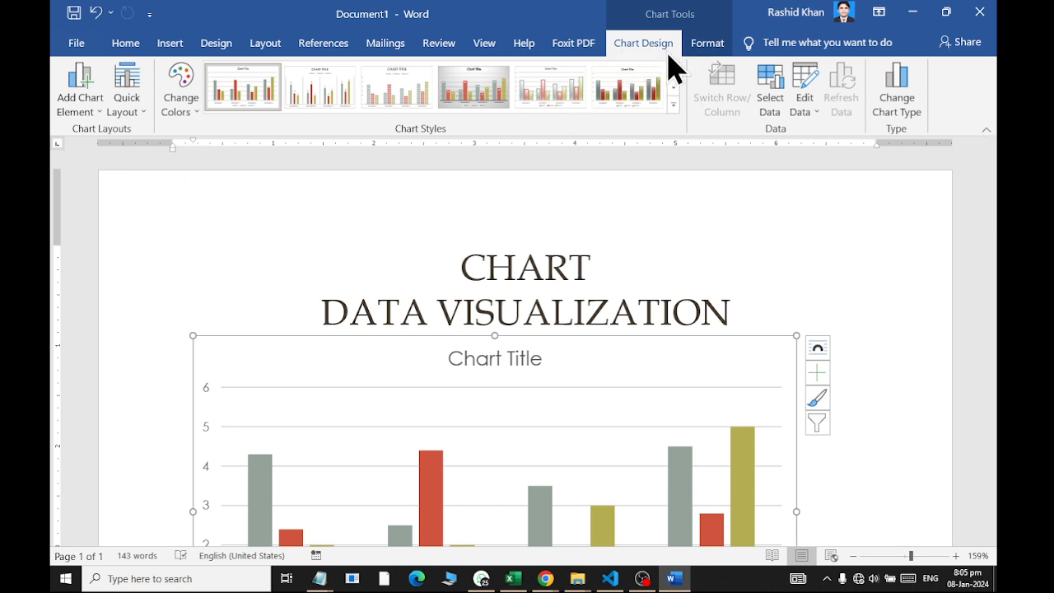
{"action": "left_click", "coordinate": [706, 44]}
{"action": "mouse_move", "coordinate": [754, 527]}
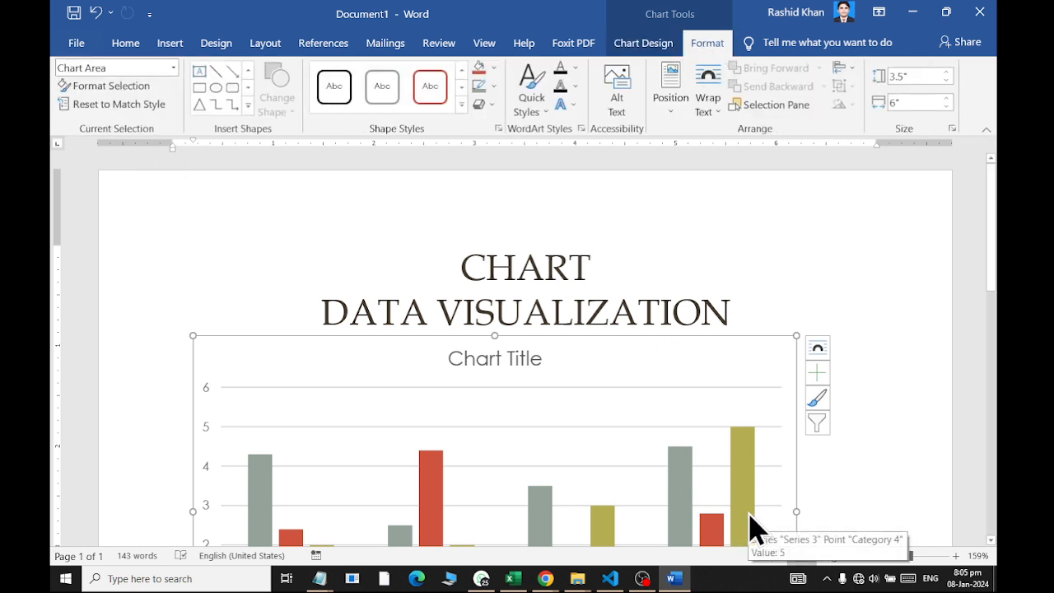
{"action": "left_click", "coordinate": [641, 47]}
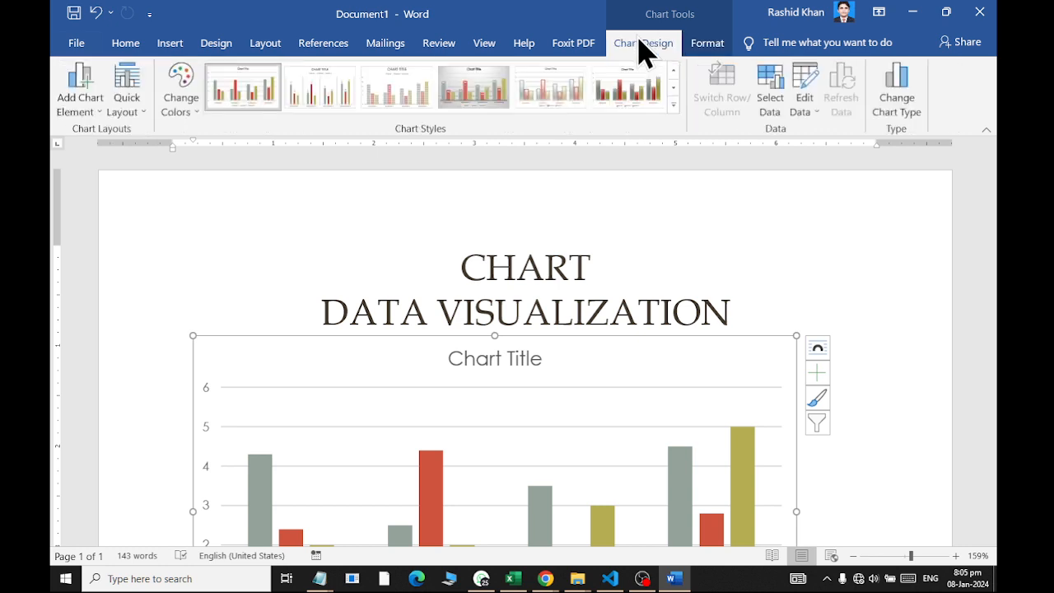
{"action": "left_click", "coordinate": [806, 106]}
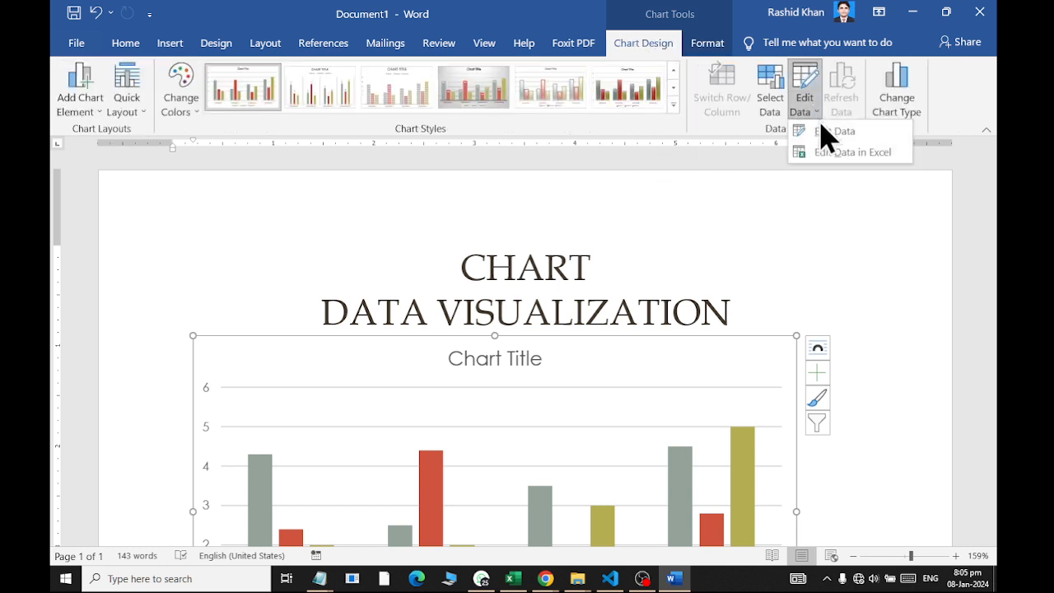
{"action": "left_click", "coordinate": [826, 144]}
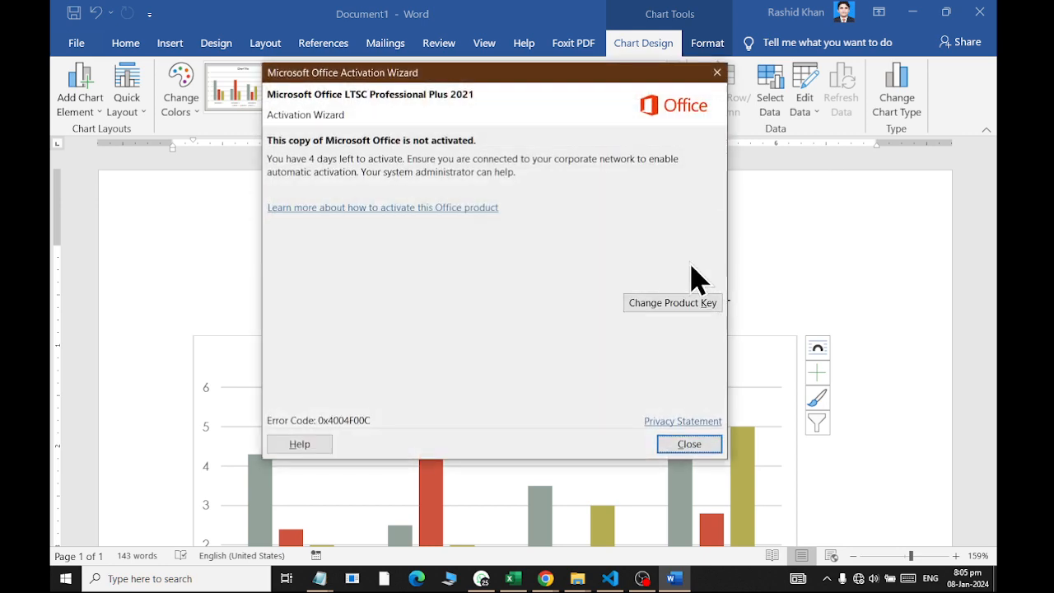
{"action": "left_click", "coordinate": [690, 446]}
{"action": "left_click", "coordinate": [711, 199]}
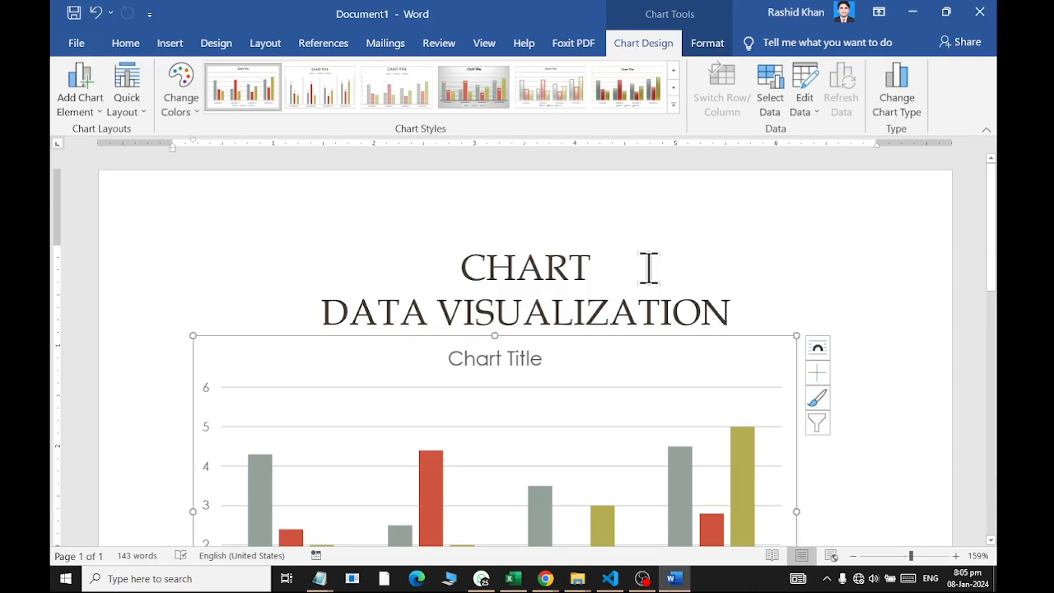
{"action": "scroll", "coordinate": [651, 274], "scroll_direction": "down", "scroll_amount": 5}
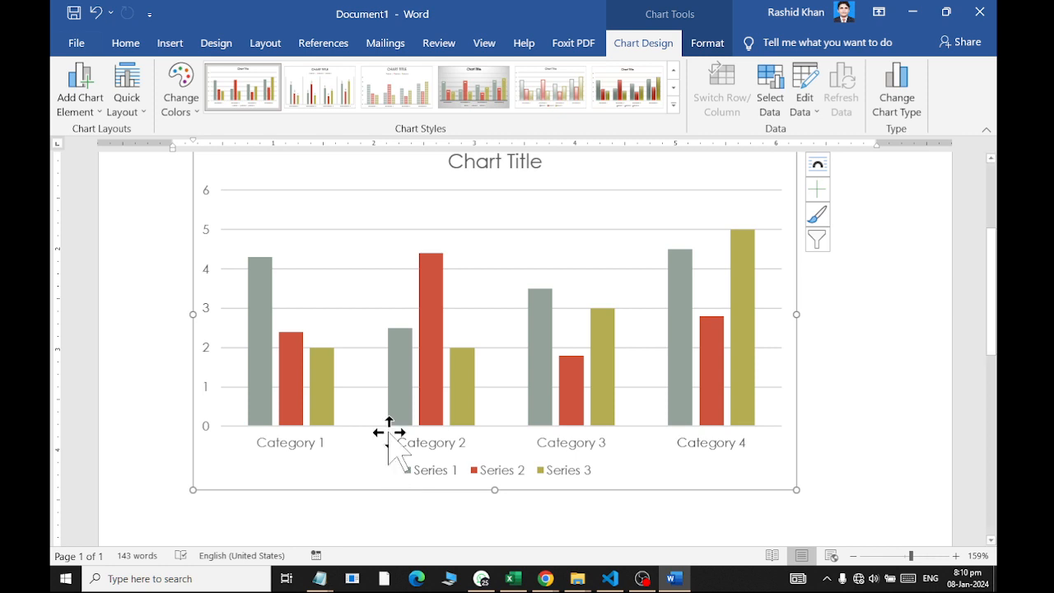
{"action": "scroll", "coordinate": [391, 262], "scroll_direction": "up", "scroll_amount": 2}
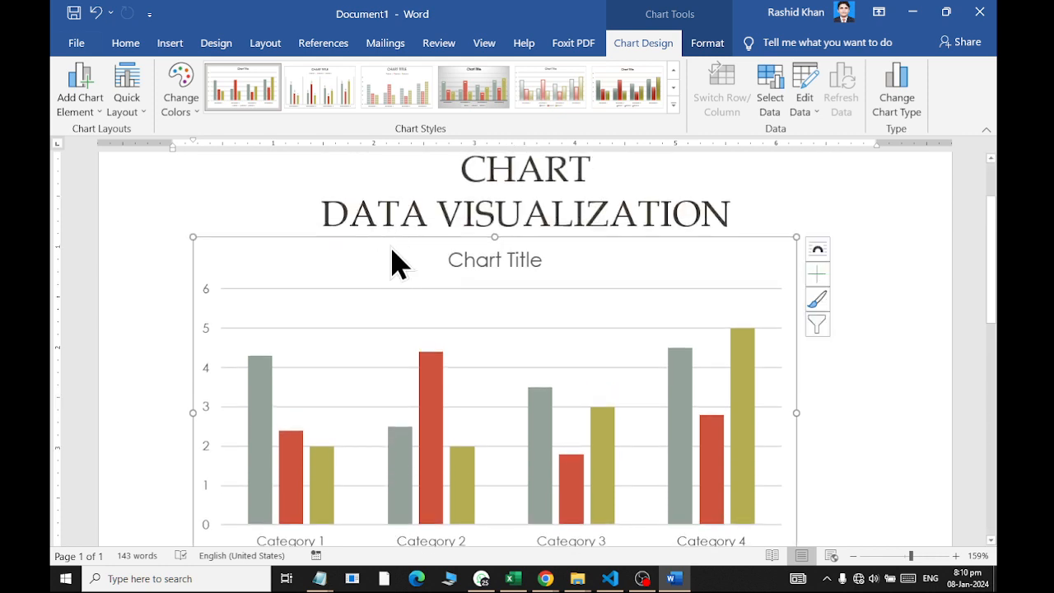
Open the chart's data for editing, enlarge the data sheet and dismiss the activation notice
{"action": "left_click", "coordinate": [814, 115]}
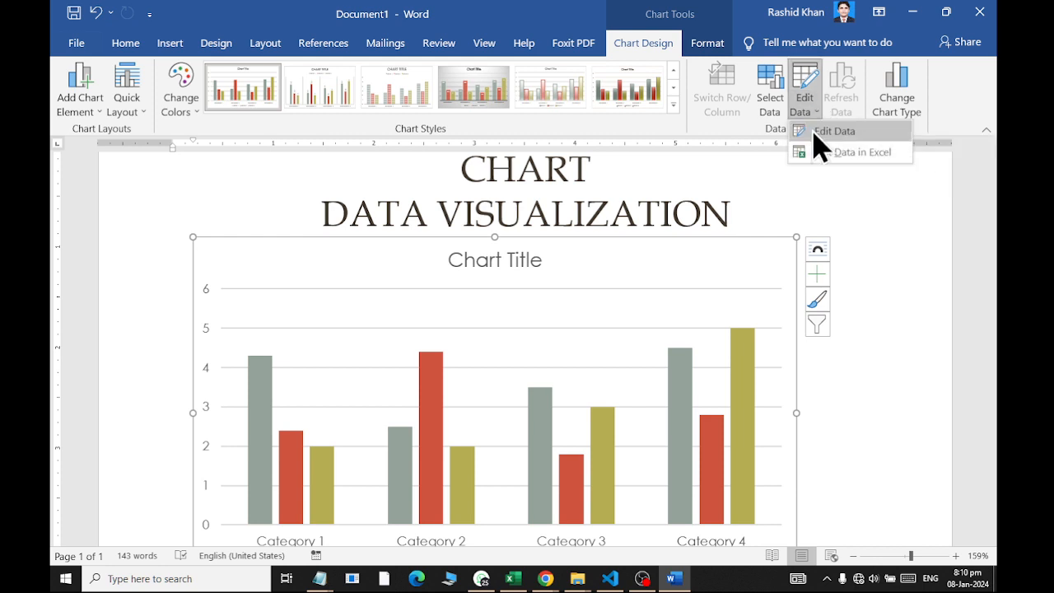
{"action": "left_click", "coordinate": [833, 131]}
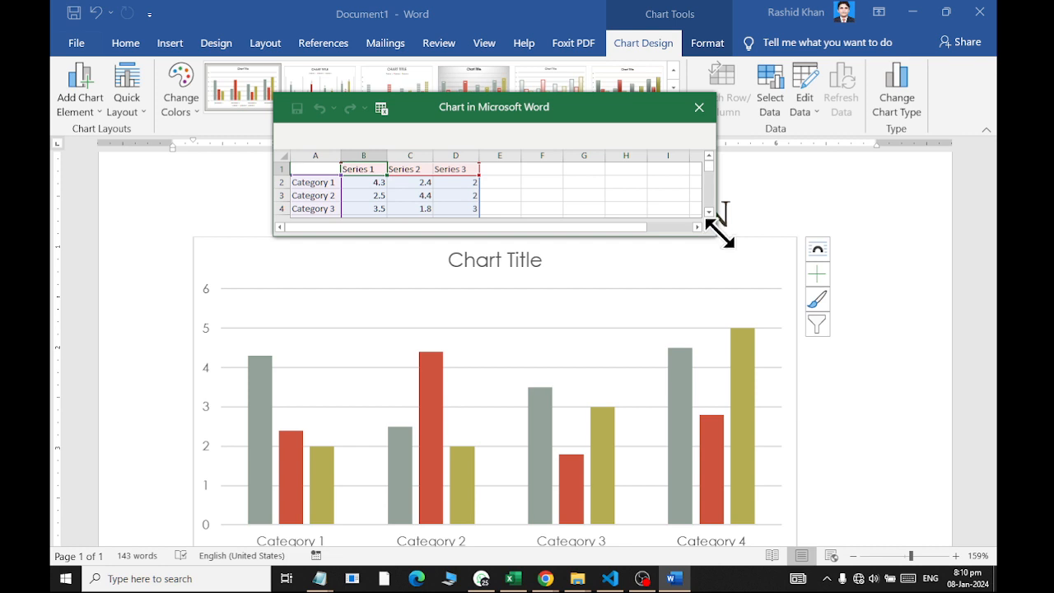
{"action": "left_click_drag", "start_coordinate": [719, 235], "coordinate": [793, 360]}
{"action": "left_click_drag", "start_coordinate": [336, 220], "coordinate": [305, 176]}
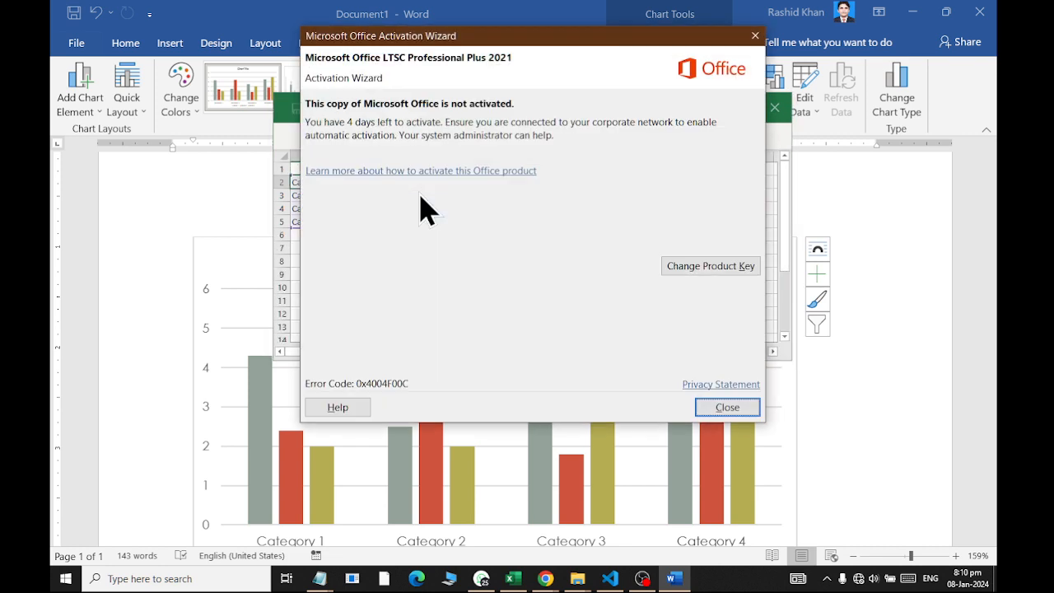
{"action": "left_click", "coordinate": [700, 408]}
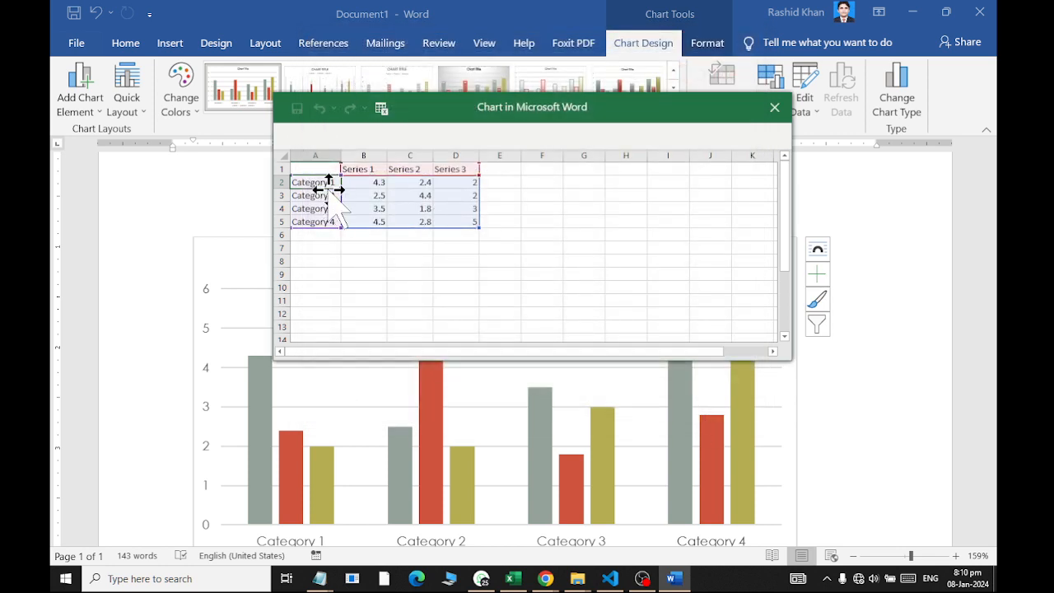
Replace the four category labels in A2 to A5 of the chart data with the people's names
{"action": "type", "text": "Ali deep"}
{"action": "key", "text": "Return"}
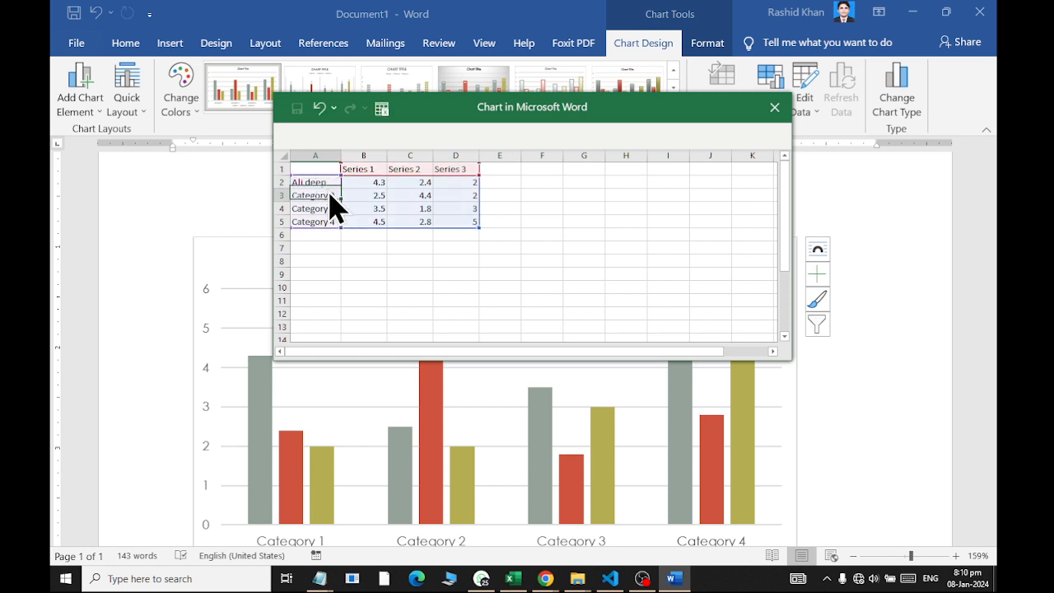
{"action": "type", "text": "Shahrukh"}
{"action": "key", "text": "Return"}
{"action": "type", "text": "M"}
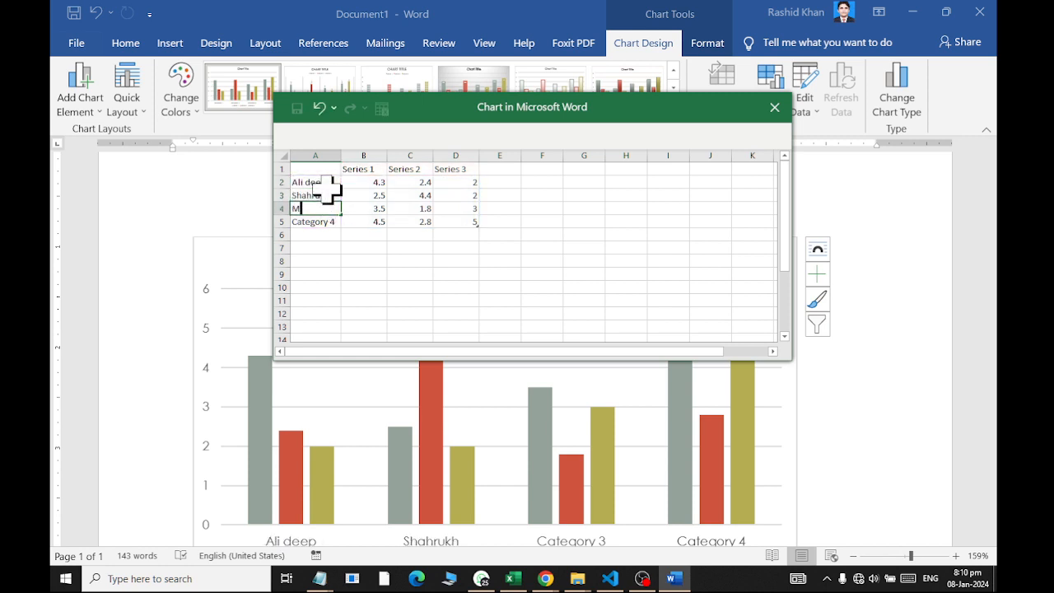
{"action": "type", "text": "omon"}
{"action": "key", "text": "Return"}
{"action": "key", "text": "Up"}
{"action": "type", "text": "Momin"}
{"action": "key", "text": "Return"}
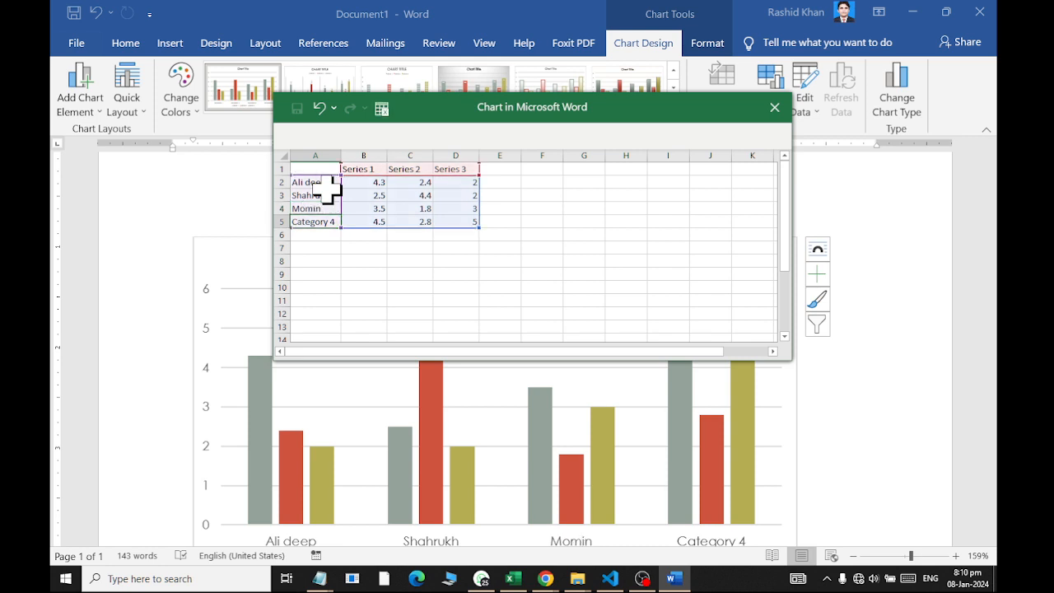
{"action": "type", "text": "Kazim"}
{"action": "key", "text": "Tab"}
Rename the three series headers in B1 to D1 as Windows, word and Excel
{"action": "key", "text": "Up"}
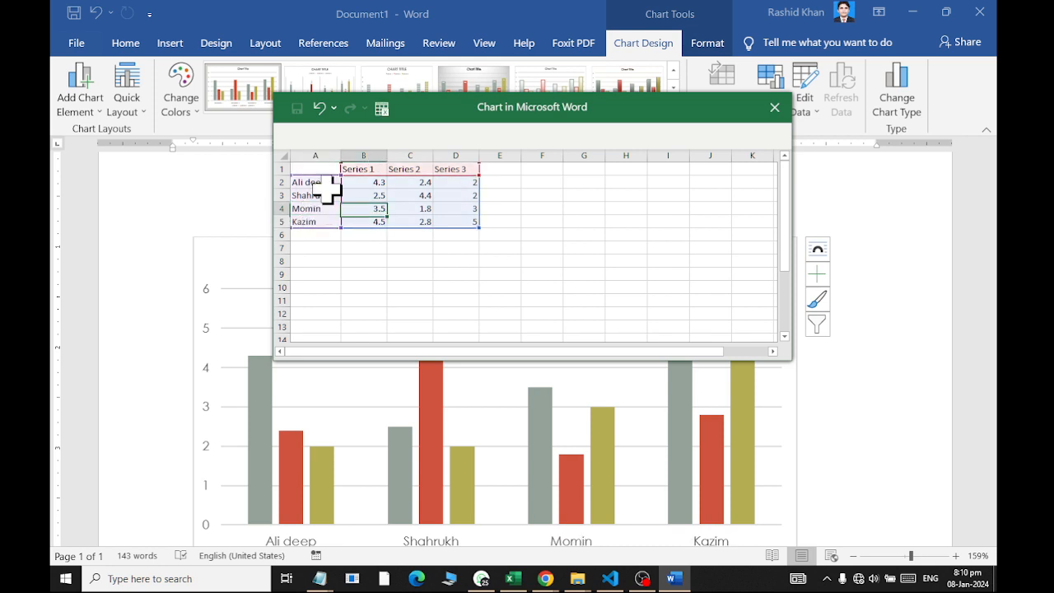
{"action": "key", "text": "Up"}
{"action": "key", "text": "Up"}
{"action": "key", "text": "Up"}
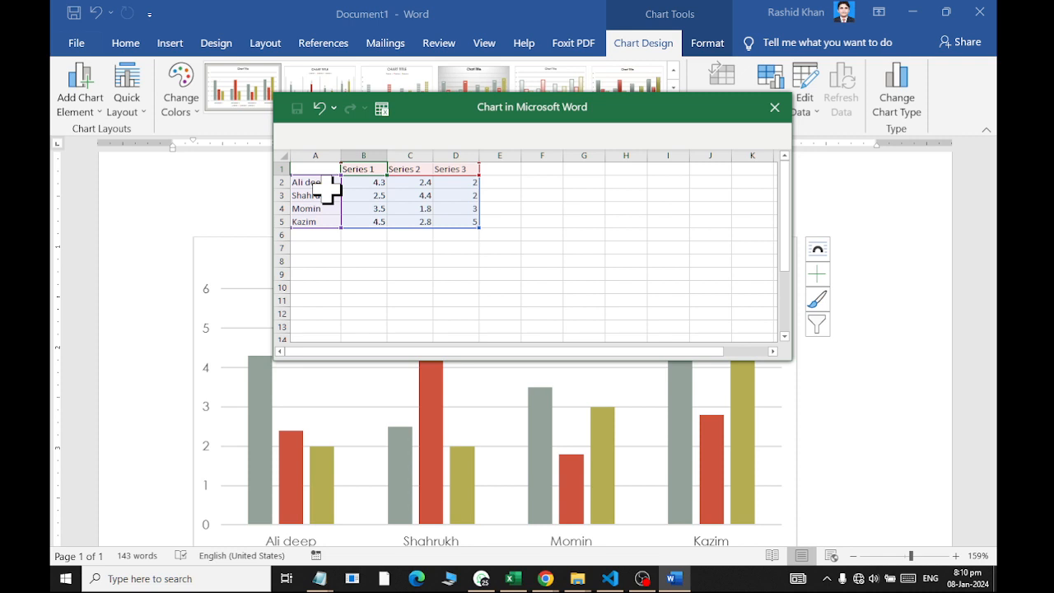
{"action": "type", "text": "Windows"}
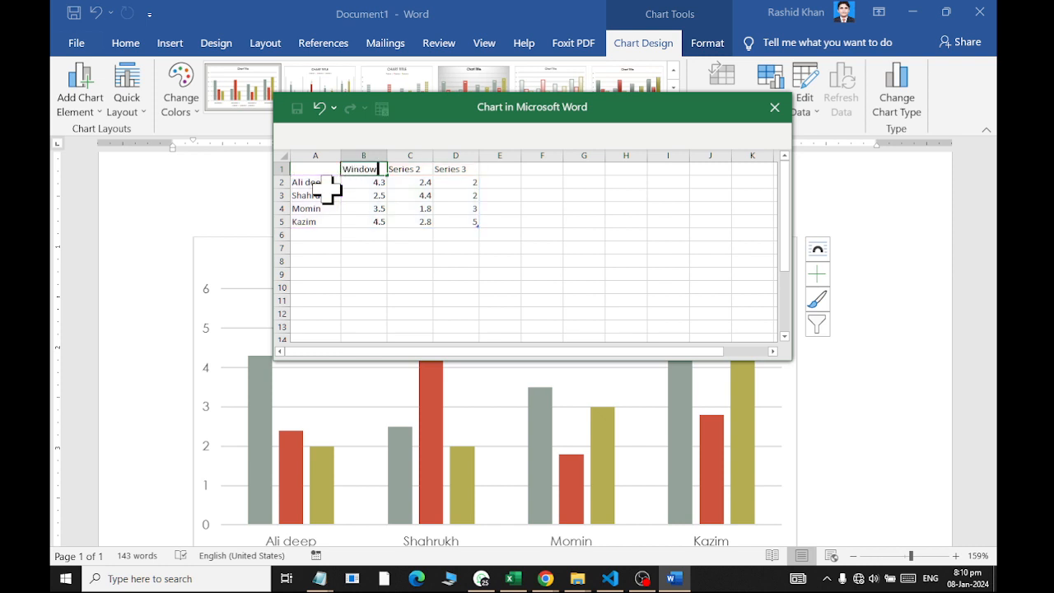
{"action": "key", "text": "Tab"}
{"action": "type", "text": "word"}
{"action": "key", "text": "Tab"}
{"action": "type", "text": "Excel"}
{"action": "left_click", "coordinate": [327, 183]}
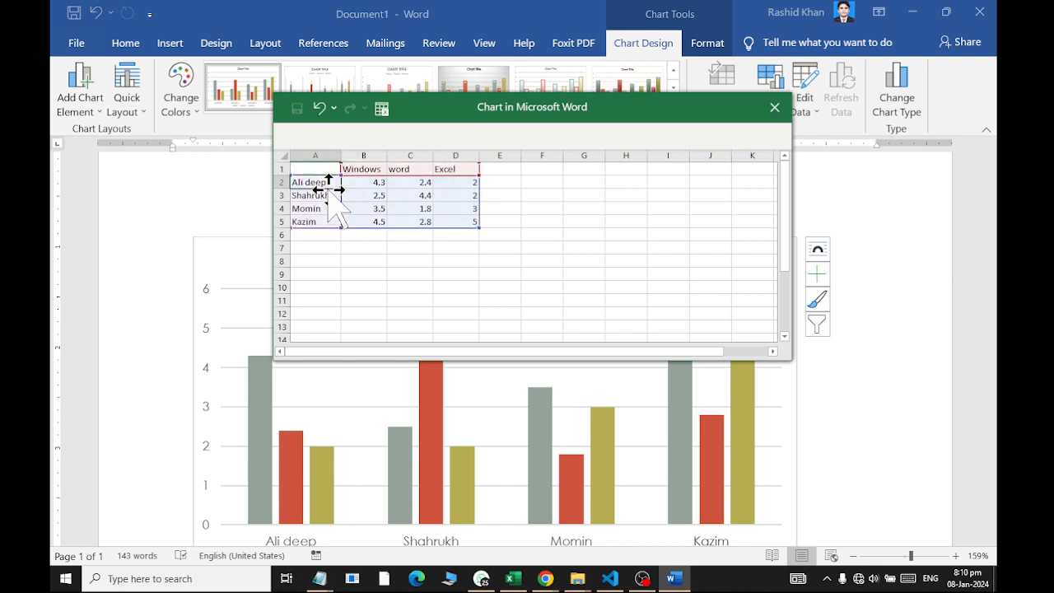
Add two more series to the chart data by entering the headers powerpoint in E1 and access in F1
{"action": "key", "text": "Right"}
{"action": "key", "text": "Right"}
{"action": "key", "text": "Right"}
{"action": "key", "text": "Right"}
{"action": "key", "text": "Up"}
{"action": "type", "text": "pow"}
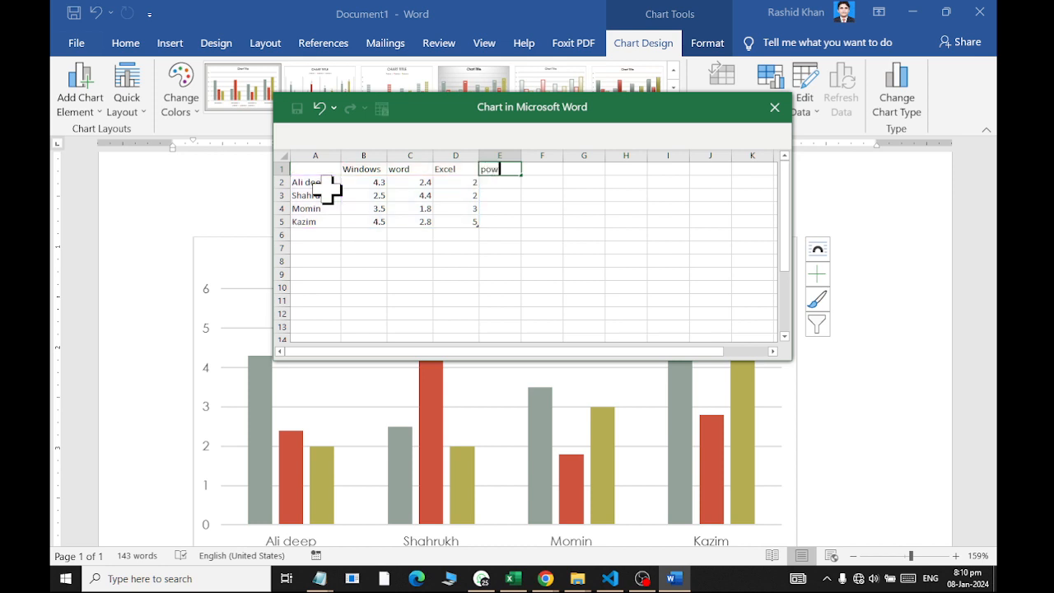
{"action": "type", "text": "erpoint"}
{"action": "key", "text": "Tab"}
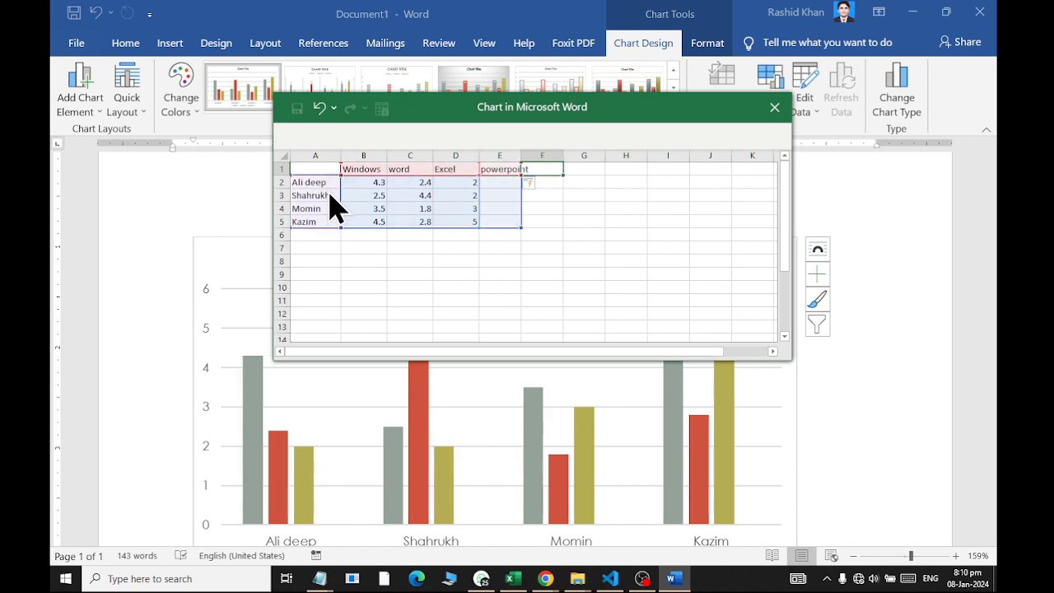
{"action": "type", "text": "access"}
{"action": "key", "text": "Return"}
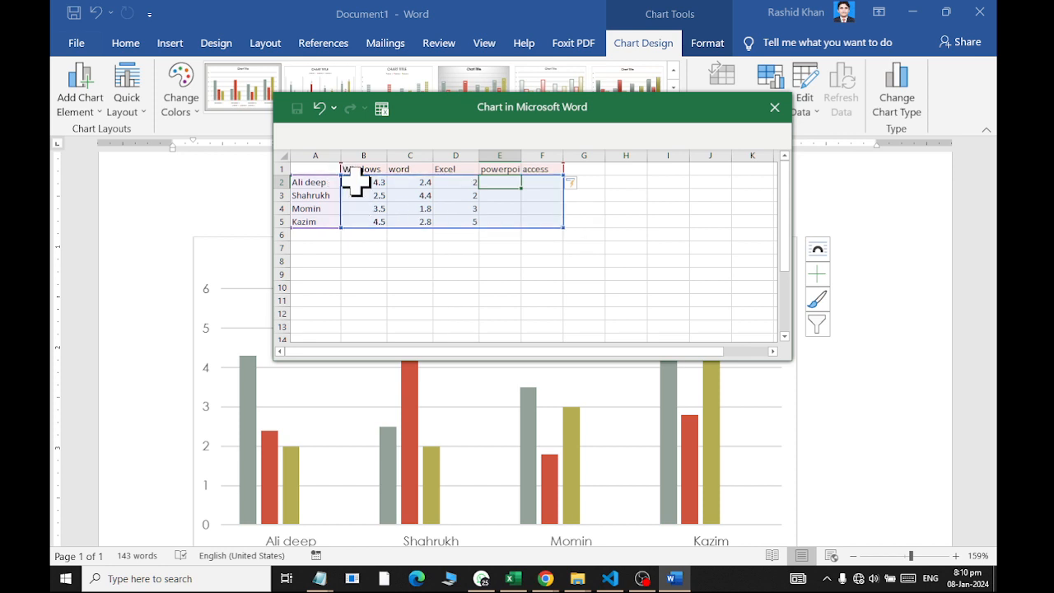
Enter the first person's scores 88, 77, 92, 67 and 83 in B2 to F2 of the chart data
{"action": "left_click", "coordinate": [363, 182]}
{"action": "type", "text": "88"}
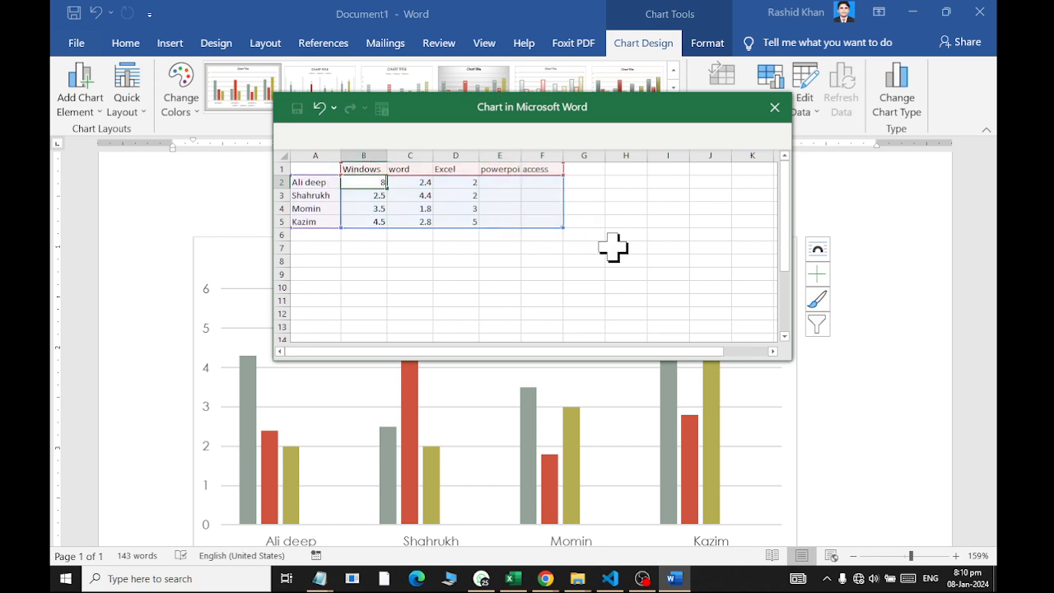
{"action": "key", "text": "Tab"}
{"action": "type", "text": "77"}
{"action": "key", "text": "Tab"}
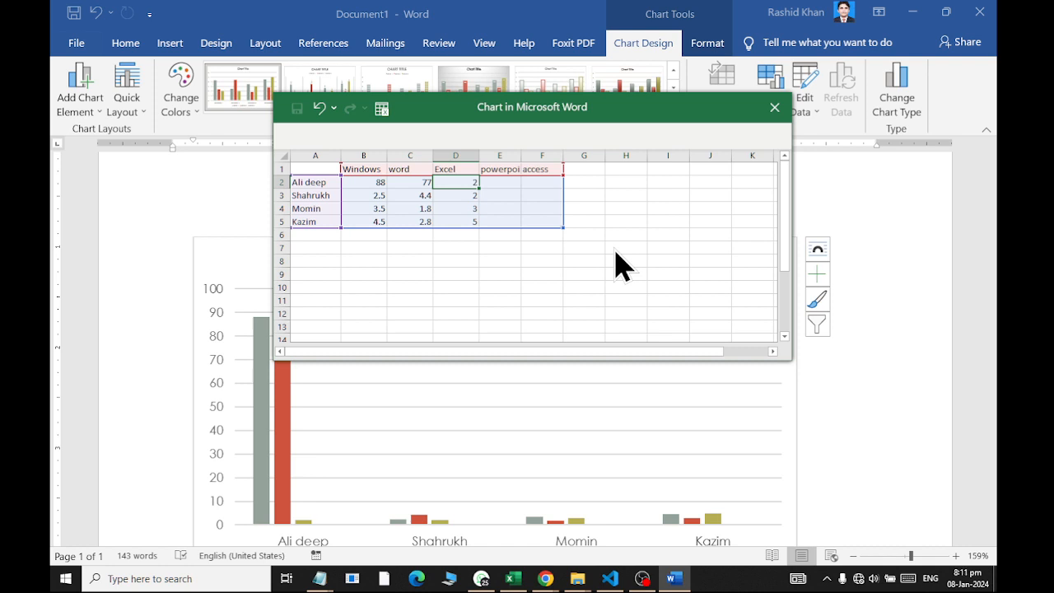
{"action": "type", "text": "92"}
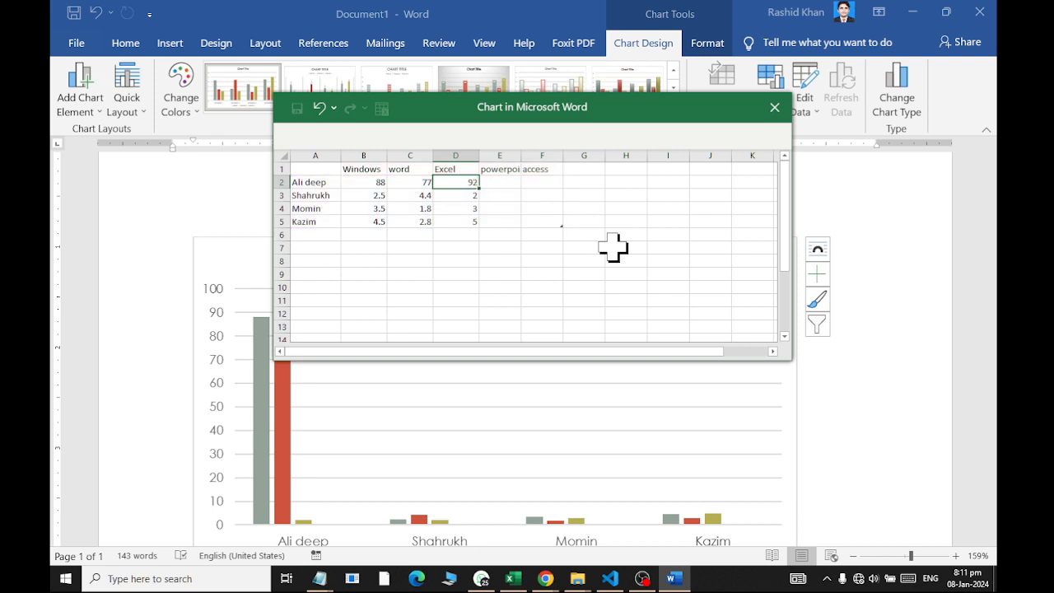
{"action": "key", "text": "Tab"}
{"action": "type", "text": "67"}
{"action": "key", "text": "Tab"}
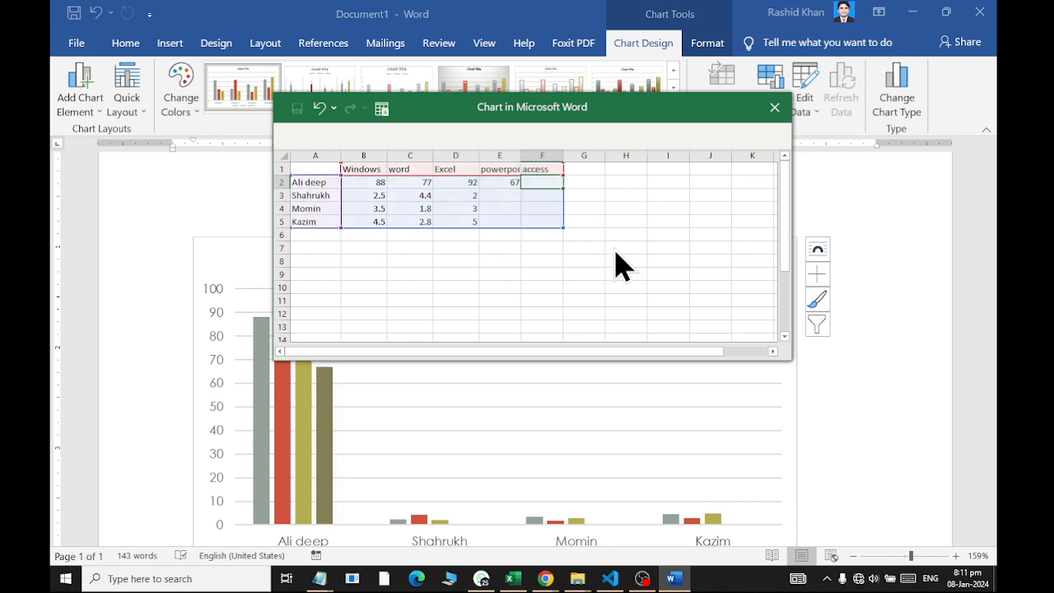
{"action": "type", "text": "83"}
{"action": "key", "text": "Return"}
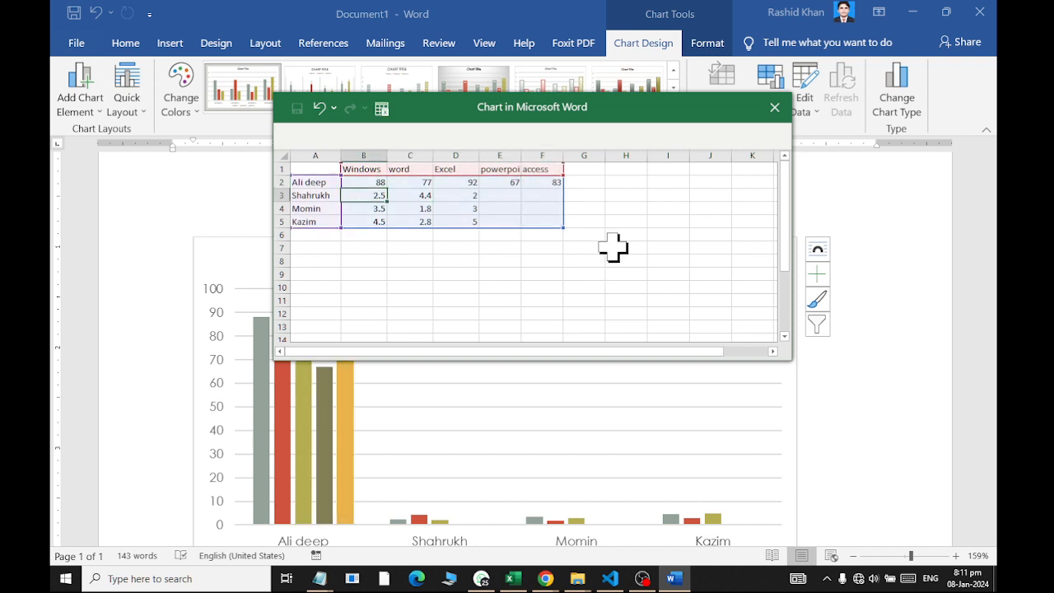
Enter the second person's scores 56, 67, 45, 56 and 76 in B3 to F3 of the chart data
{"action": "type", "text": "56"}
{"action": "key", "text": "Tab"}
{"action": "type", "text": "67"}
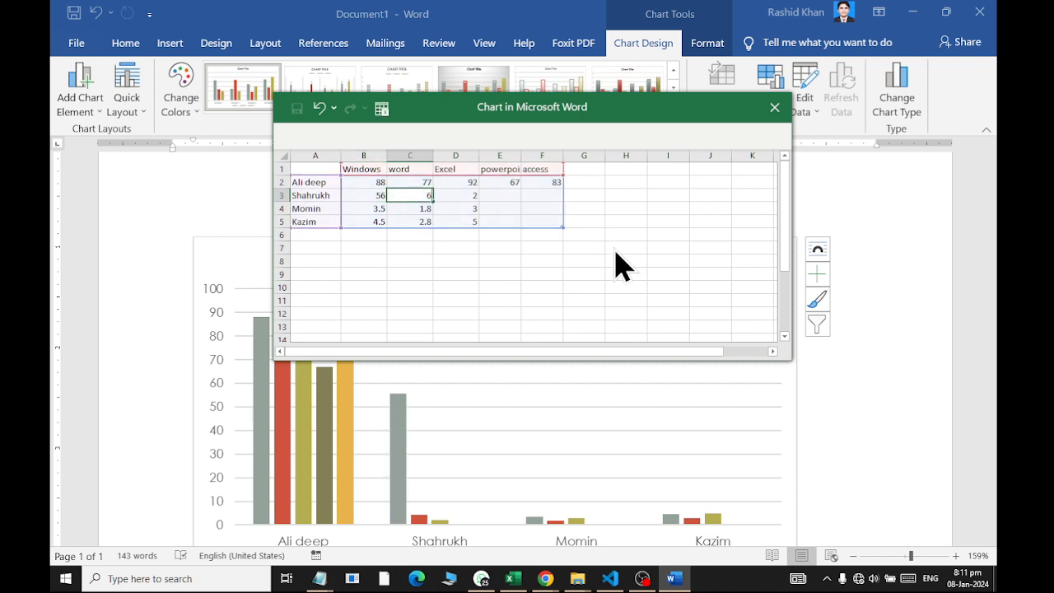
{"action": "key", "text": "Tab"}
{"action": "type", "text": "45"}
{"action": "key", "text": "Right"}
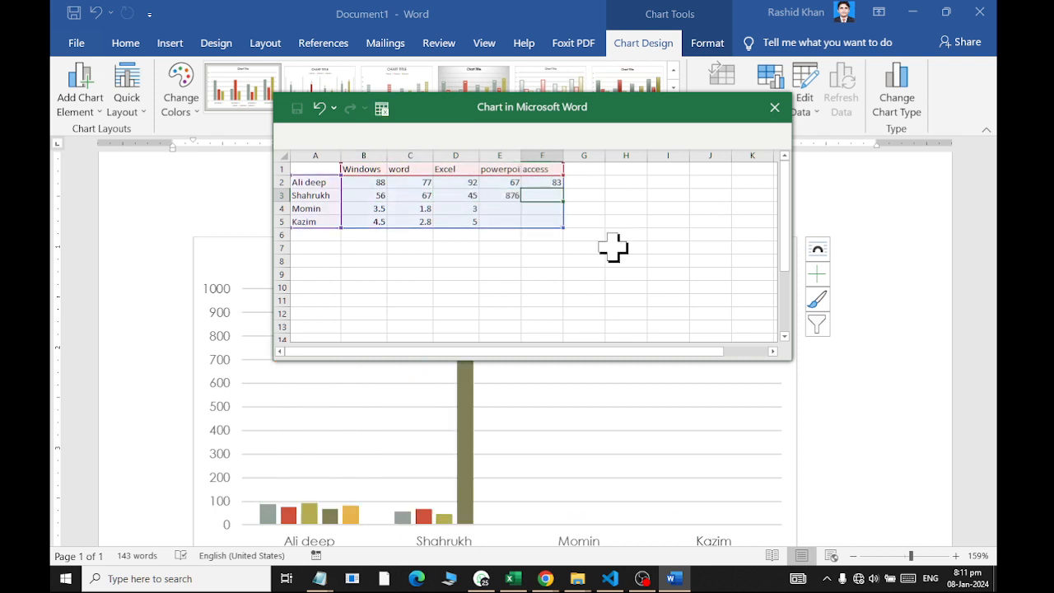
{"action": "key", "text": "Left"}
{"action": "type", "text": "56"}
{"action": "key", "text": "Right"}
{"action": "type", "text": "76"}
{"action": "key", "text": "Return"}
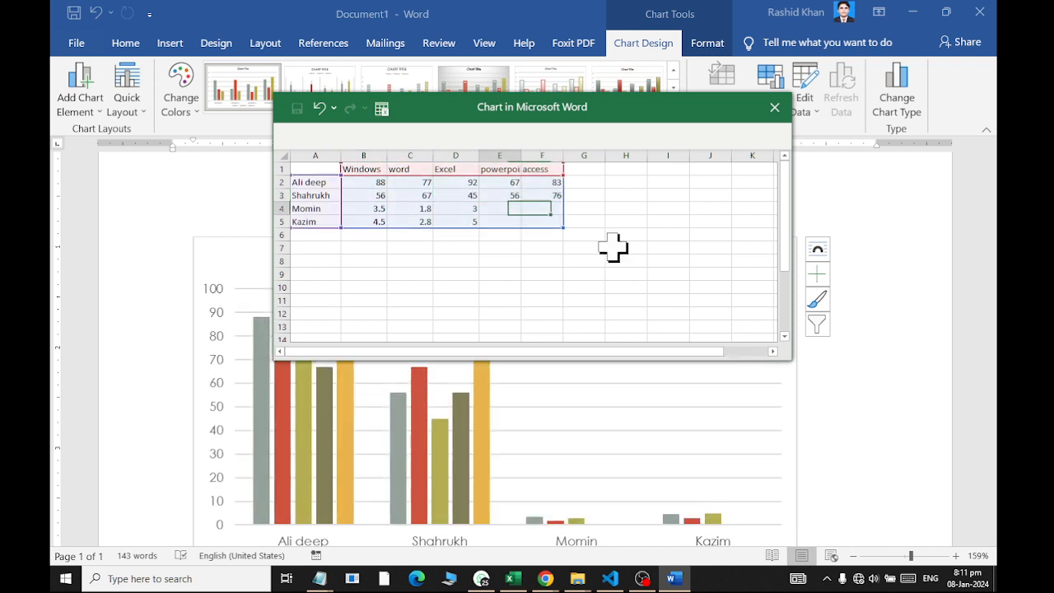
Enter the third person's scores 65, 34, 54, 65 and 76 in B4 to F4 of the chart data
{"action": "key", "text": "Left"}
{"action": "key", "text": "Left"}
{"action": "key", "text": "Left"}
{"action": "key", "text": "Left"}
{"action": "type", "text": "65"}
{"action": "key", "text": "Right"}
{"action": "type", "text": "34"}
{"action": "key", "text": "Right"}
{"action": "type", "text": "254"}
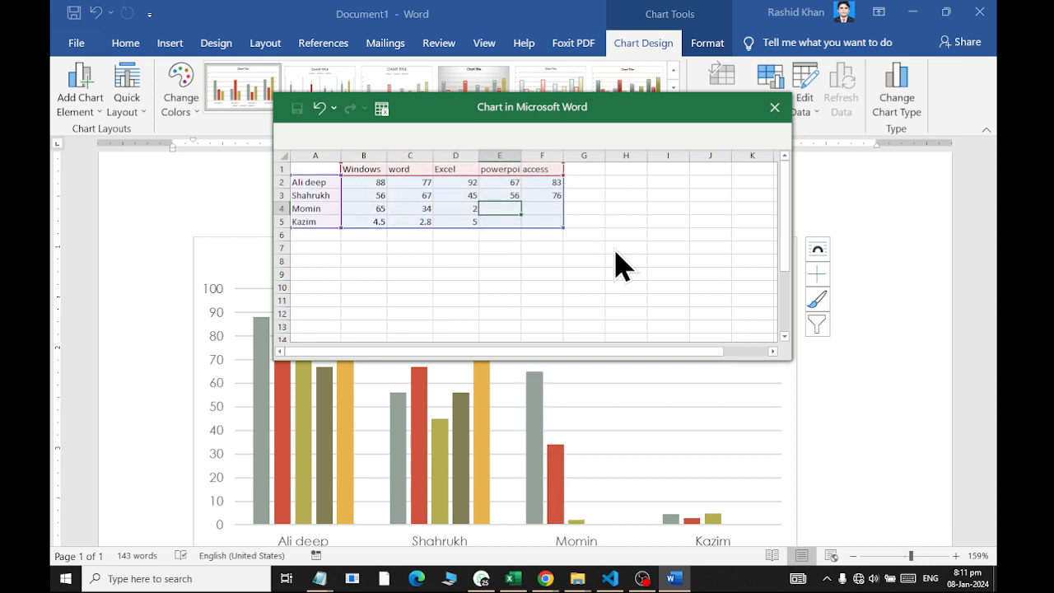
{"action": "key", "text": "Right"}
{"action": "type", "text": "65"}
{"action": "key", "text": "Right"}
{"action": "type", "text": "7"}
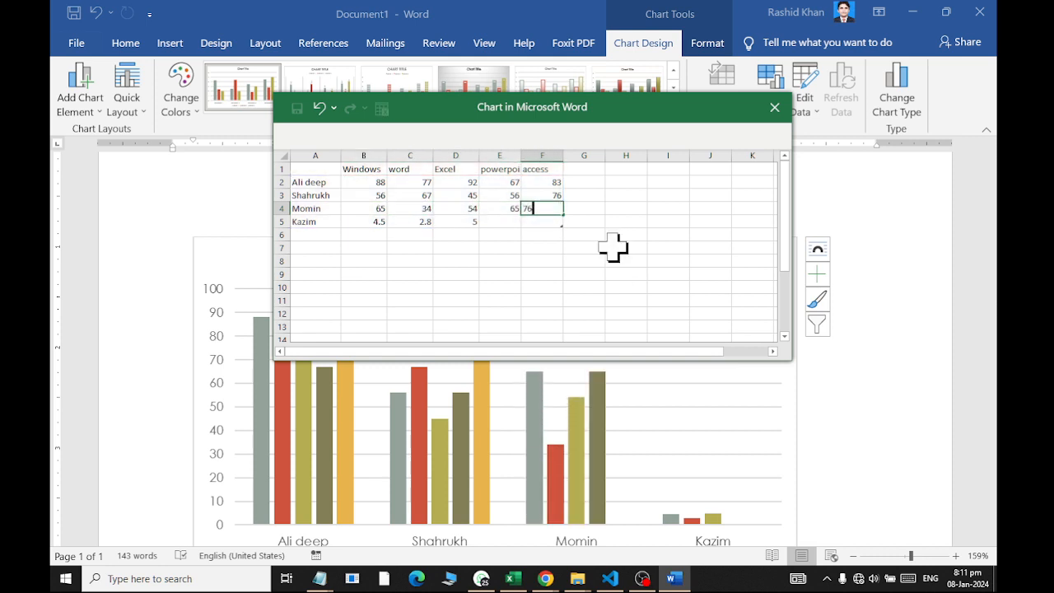
{"action": "type", "text": "6"}
{"action": "key", "text": "Return"}
Enter the fourth person's scores 76, 76, 87, 87 and 82 in B5 to F5 and close the data sheet
{"action": "key", "text": "Left"}
{"action": "key", "text": "Left"}
{"action": "key", "text": "Left"}
{"action": "key", "text": "Left"}
{"action": "type", "text": "76"}
{"action": "key", "text": "Right"}
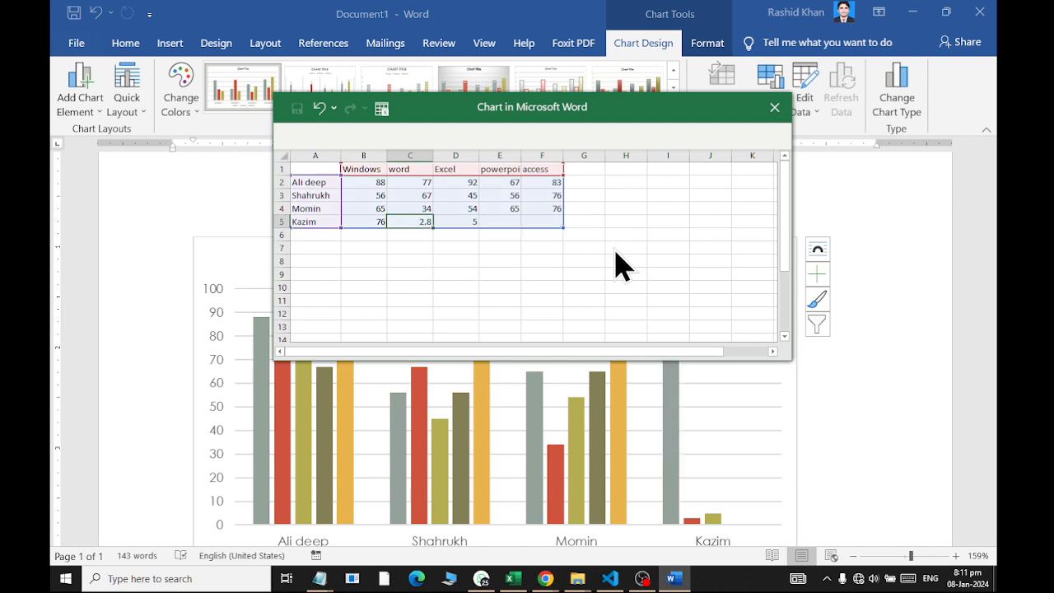
{"action": "type", "text": "76"}
{"action": "key", "text": "Right"}
{"action": "type", "text": "87"}
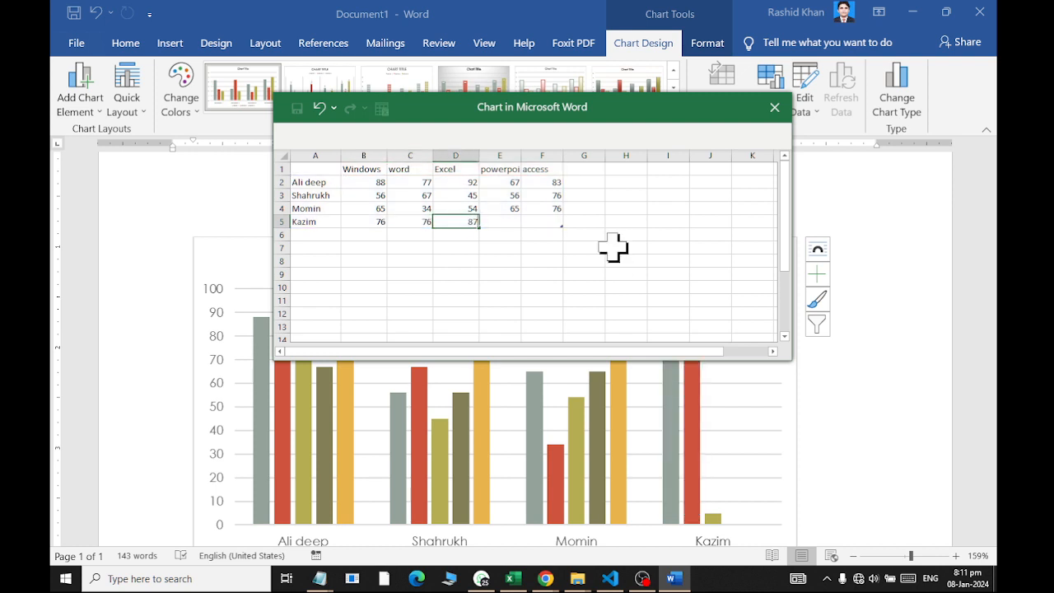
{"action": "key", "text": "Right"}
{"action": "type", "text": "87"}
{"action": "key", "text": "Right"}
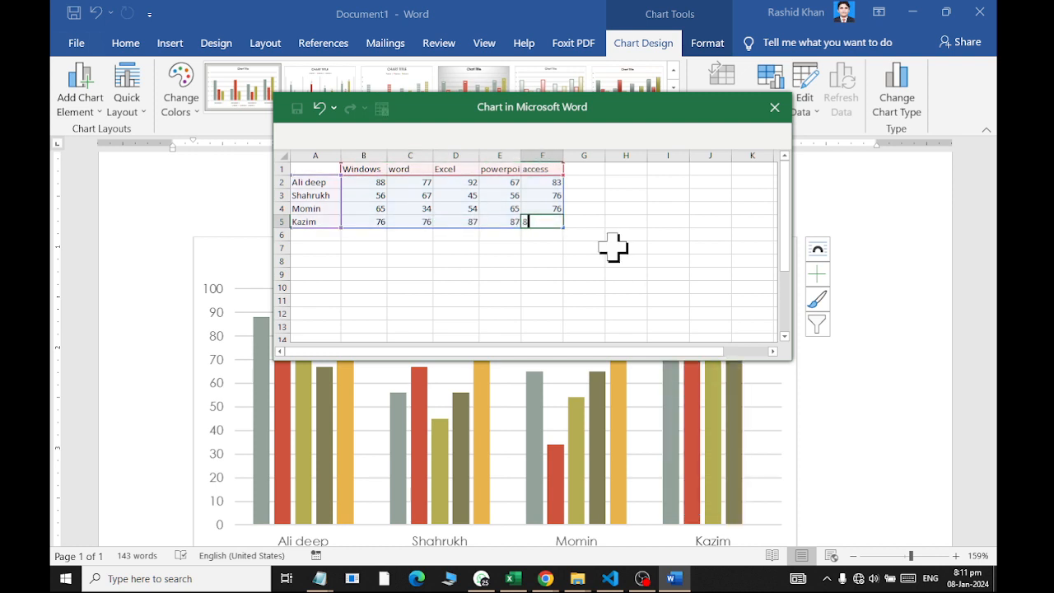
{"action": "type", "text": "82"}
{"action": "key", "text": "Return"}
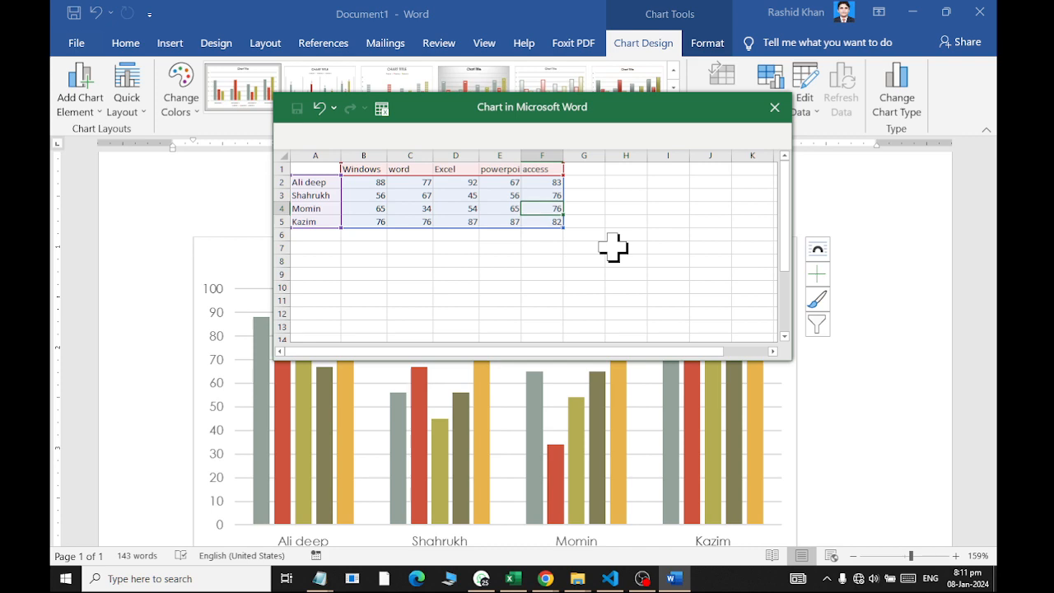
{"action": "left_click", "coordinate": [775, 107]}
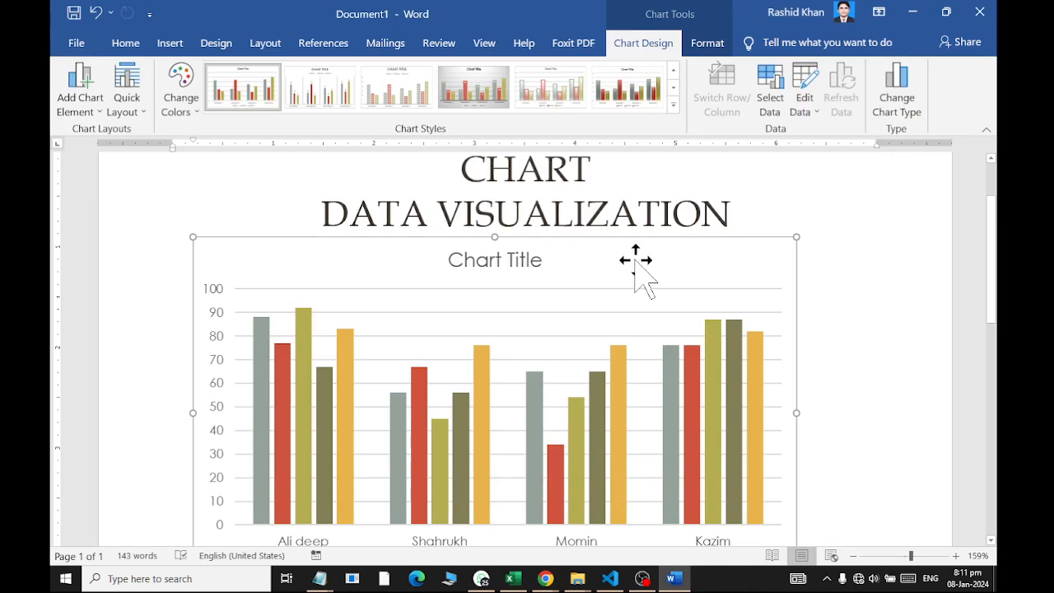
Replace the chart's placeholder title with Matric Class Score Card
{"action": "left_click", "coordinate": [847, 393]}
{"action": "scroll", "coordinate": [847, 393], "scroll_direction": "down", "scroll_amount": 2}
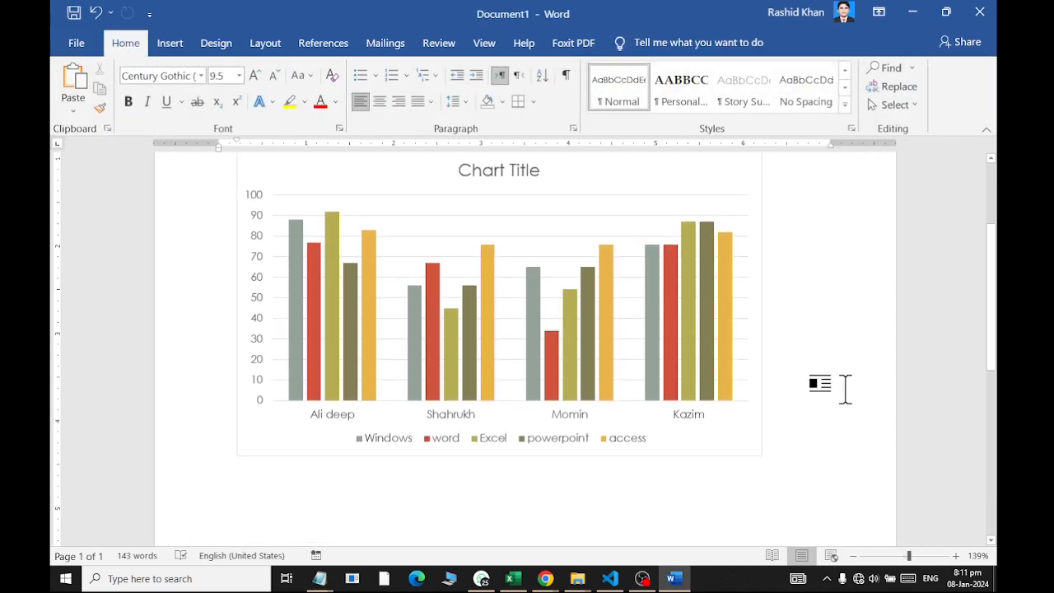
{"action": "double_click", "coordinate": [491, 169]}
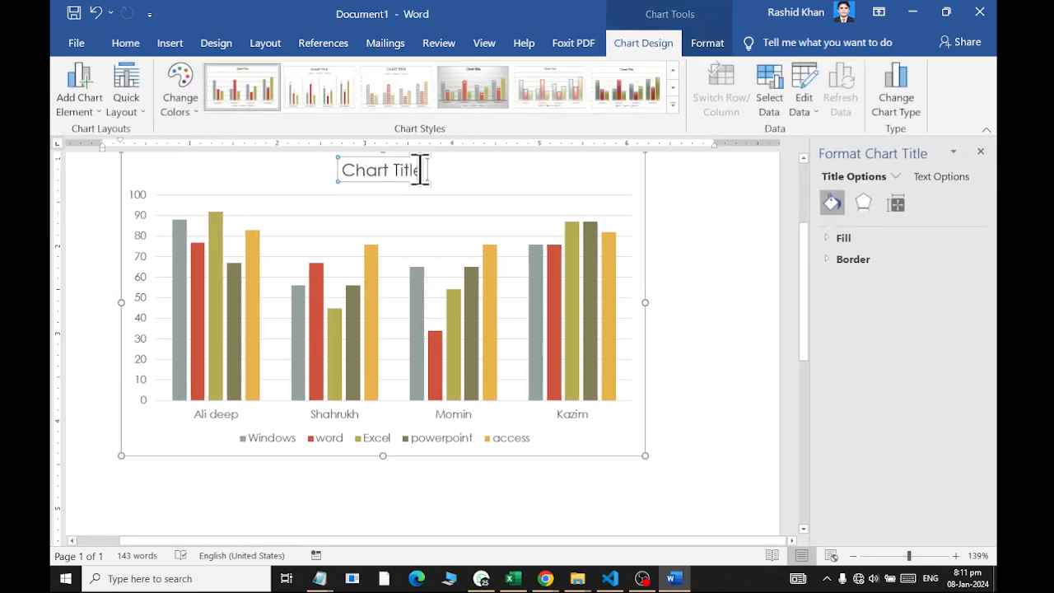
{"action": "double_click", "coordinate": [405, 168]}
{"action": "triple_click", "coordinate": [407, 171]}
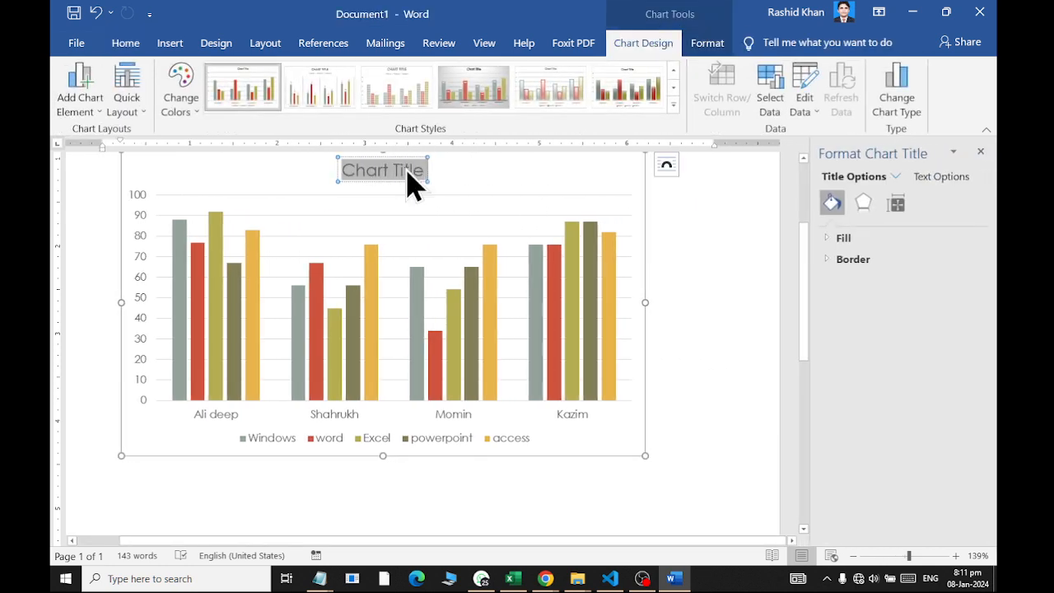
{"action": "type", "text": "Matric Clas"}
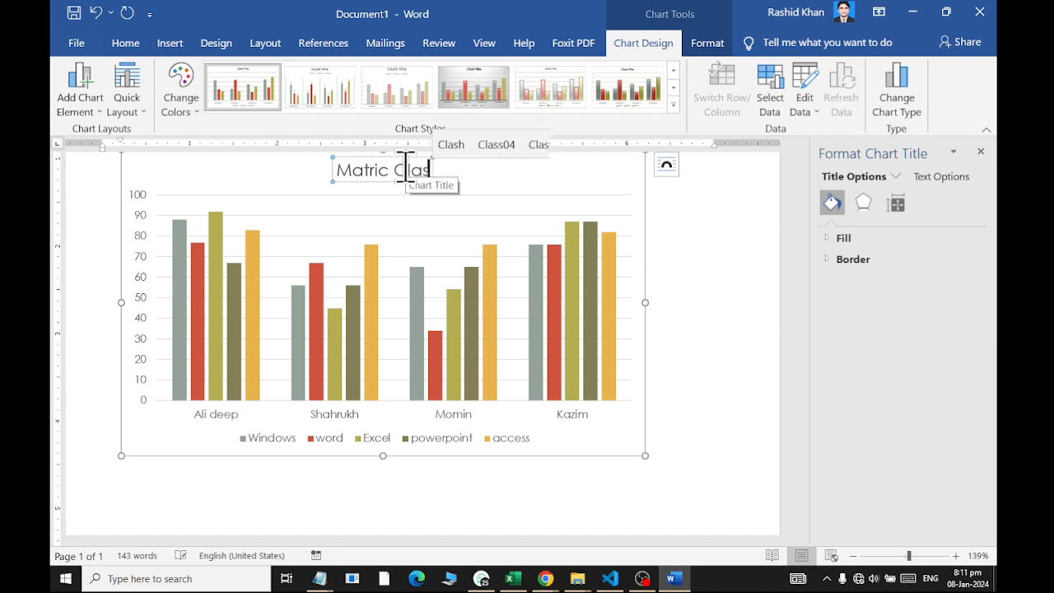
{"action": "type", "text": "s Score Card"}
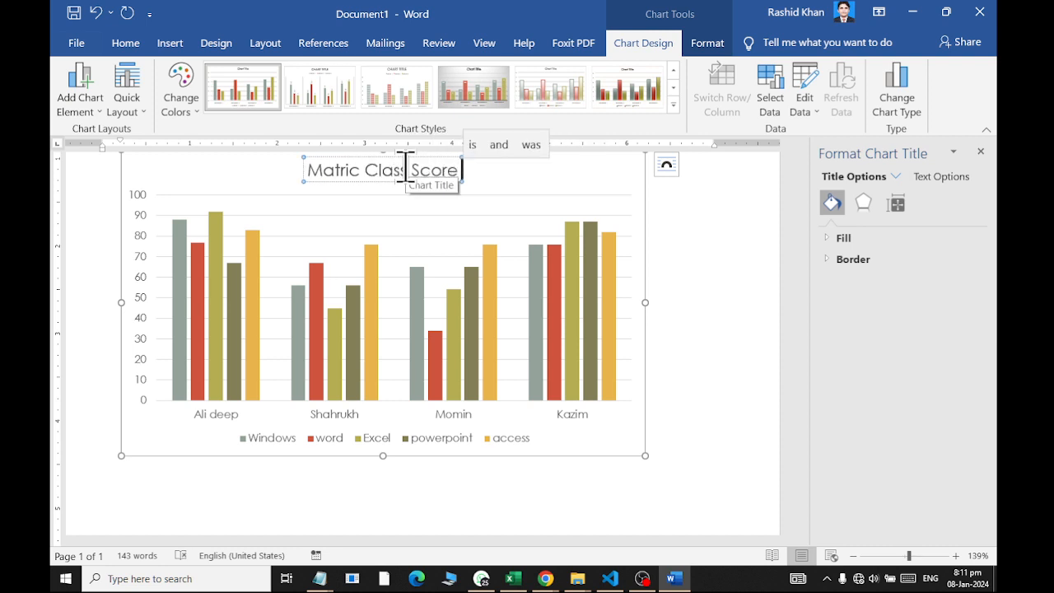
{"action": "left_click", "coordinate": [676, 273]}
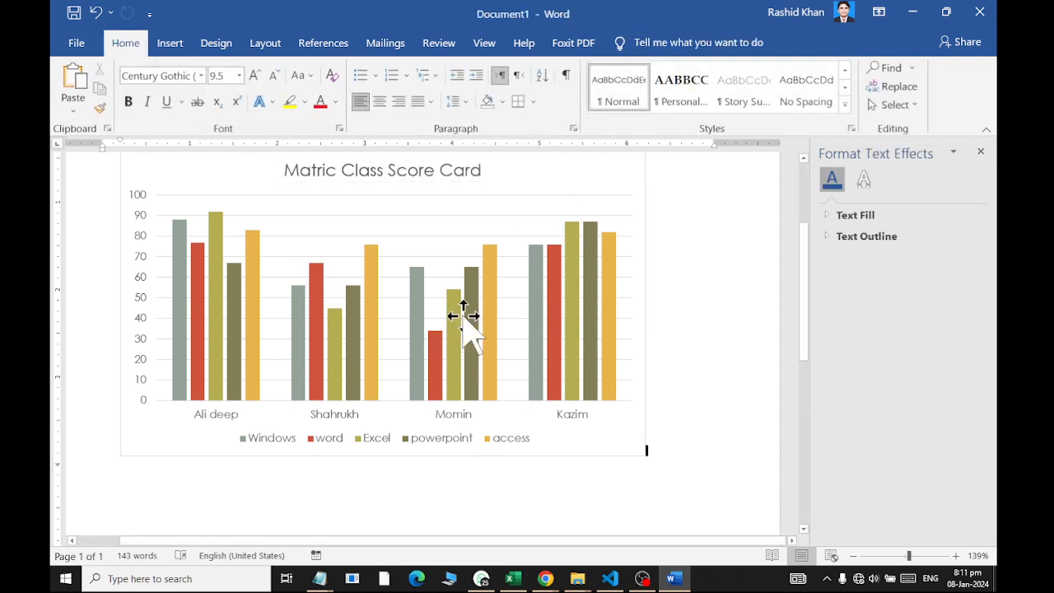
Examine the score chart's value axis, the columns for each person and the series legend
{"action": "scroll", "coordinate": [337, 388], "scroll_direction": "up", "scroll_amount": 1}
{"action": "scroll", "coordinate": [337, 376], "scroll_direction": "up", "scroll_amount": 2, "text": "ctrl"}
{"action": "scroll", "coordinate": [344, 394], "scroll_direction": "up", "scroll_amount": 1}
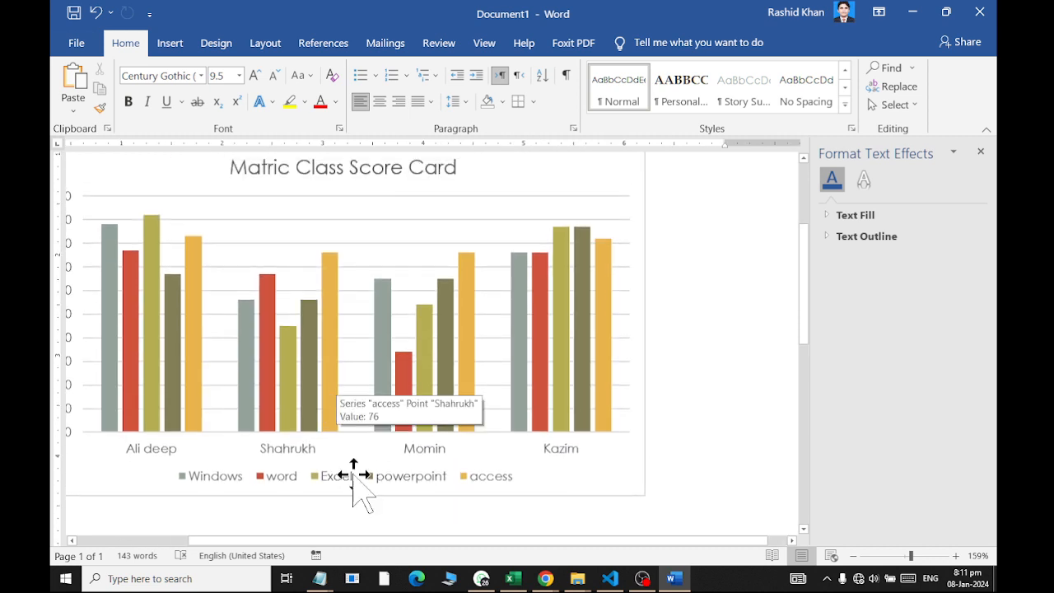
{"action": "left_click_drag", "start_coordinate": [404, 543], "coordinate": [343, 545]}
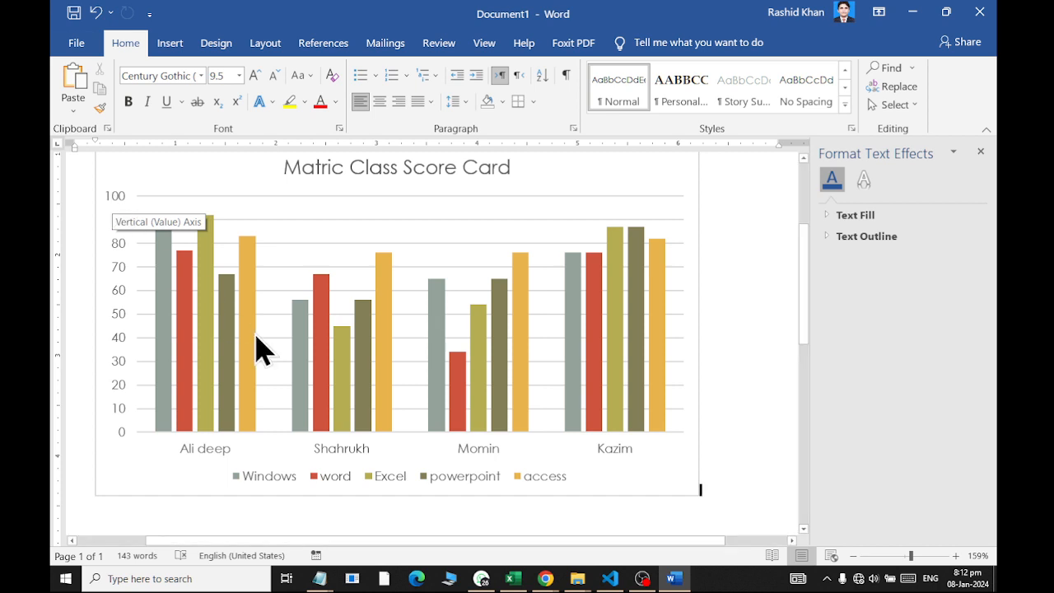
{"action": "mouse_move", "coordinate": [459, 365]}
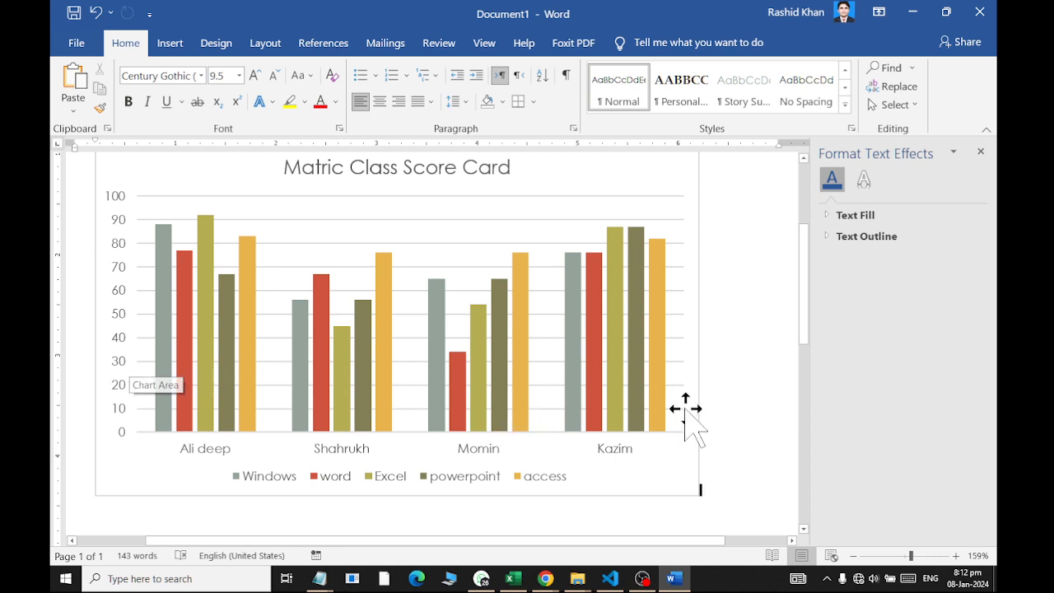
{"action": "mouse_move", "coordinate": [661, 379]}
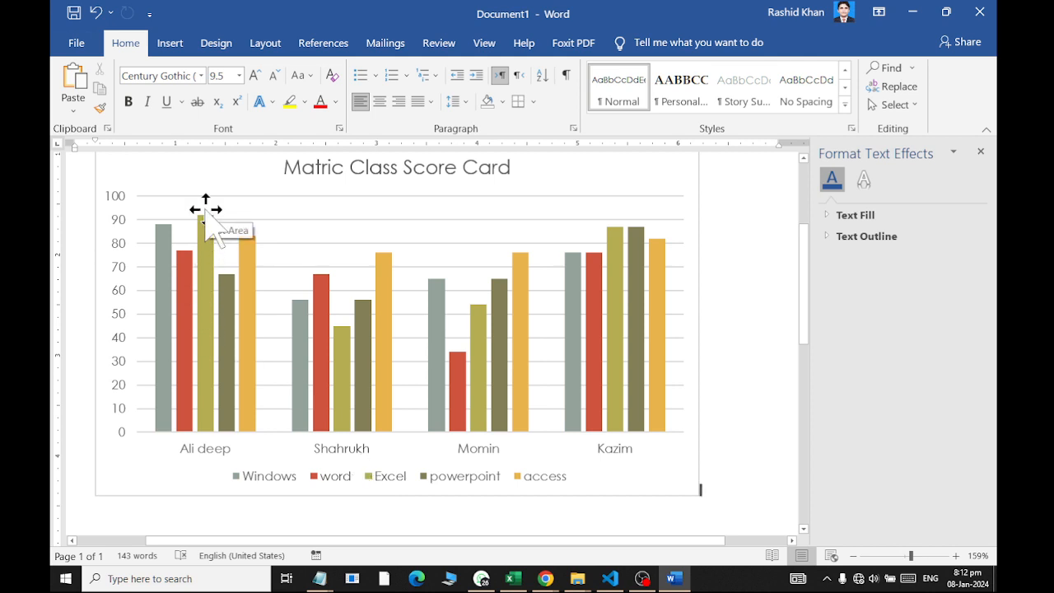
{"action": "scroll", "coordinate": [424, 169], "scroll_direction": "up", "scroll_amount": 1}
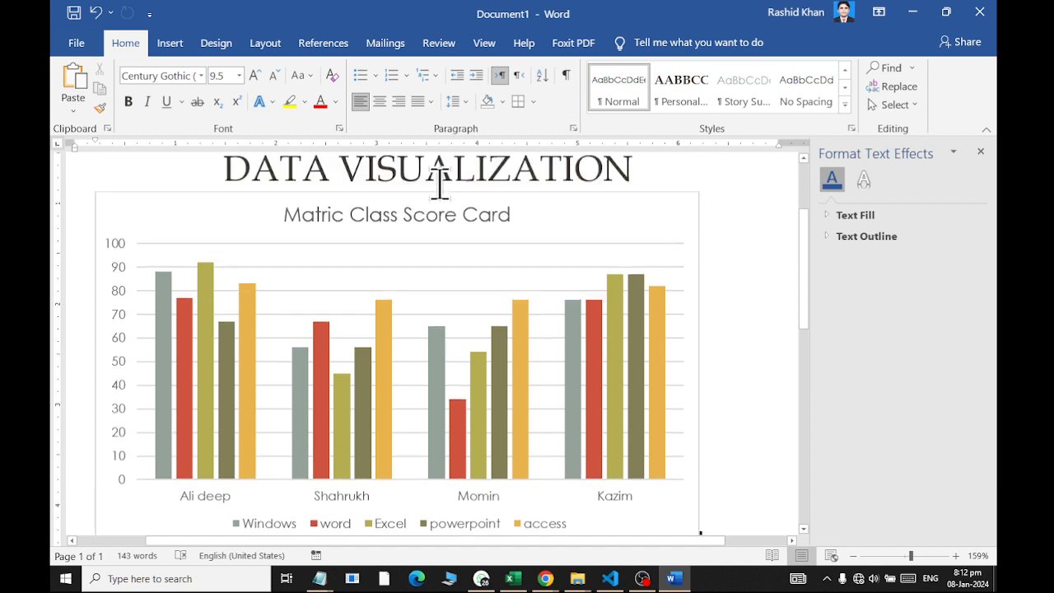
{"action": "left_click", "coordinate": [659, 239]}
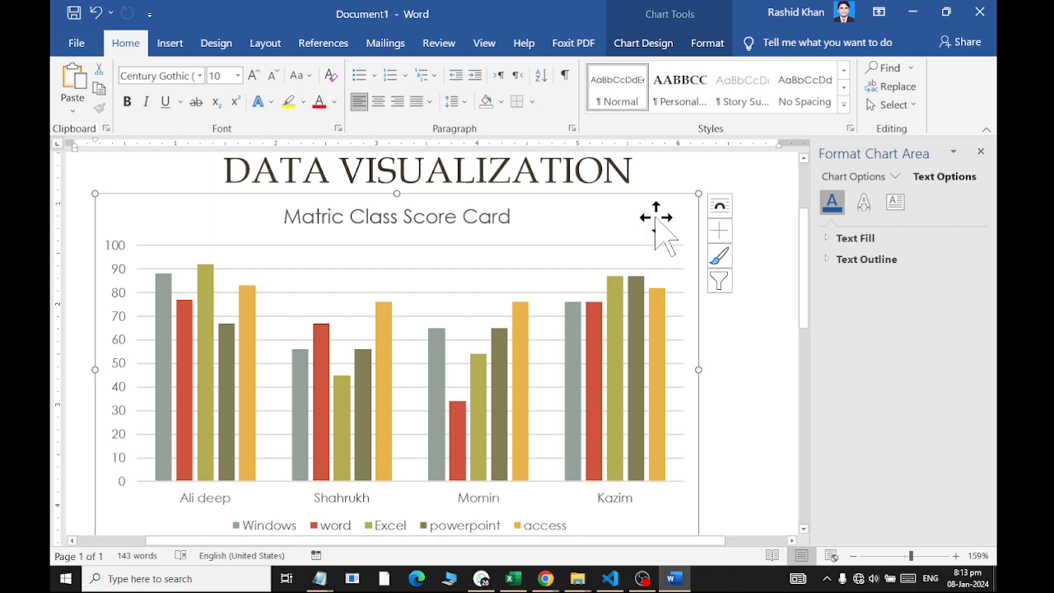
Insert a 3-D Clustered Column chart in a new paragraph below the score chart and dismiss the activation notice
{"action": "scroll", "coordinate": [624, 243], "scroll_direction": "down", "scroll_amount": 5}
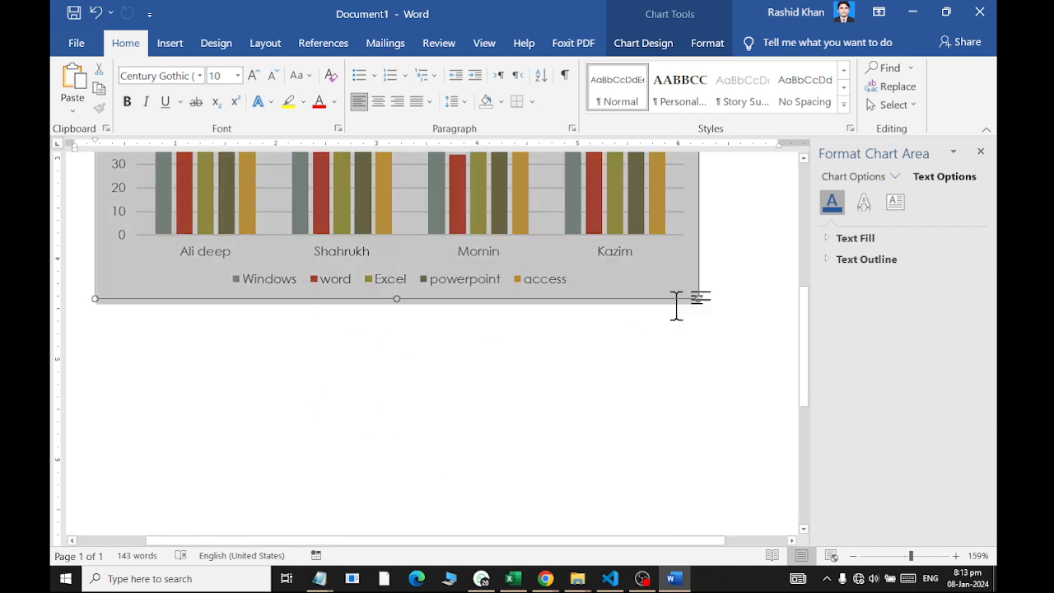
{"action": "left_click", "coordinate": [713, 299]}
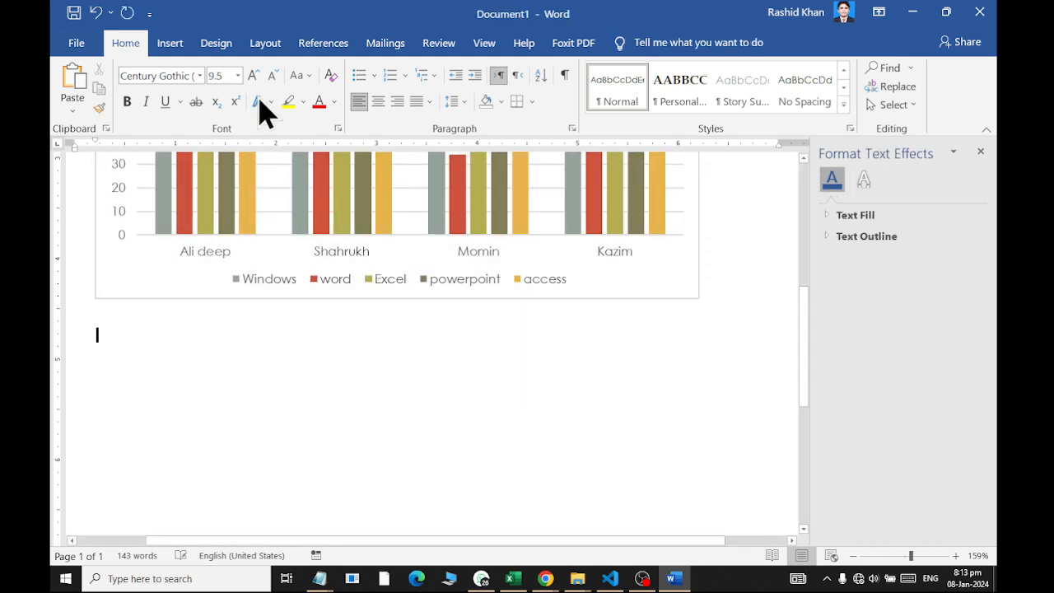
{"action": "left_click", "coordinate": [176, 43]}
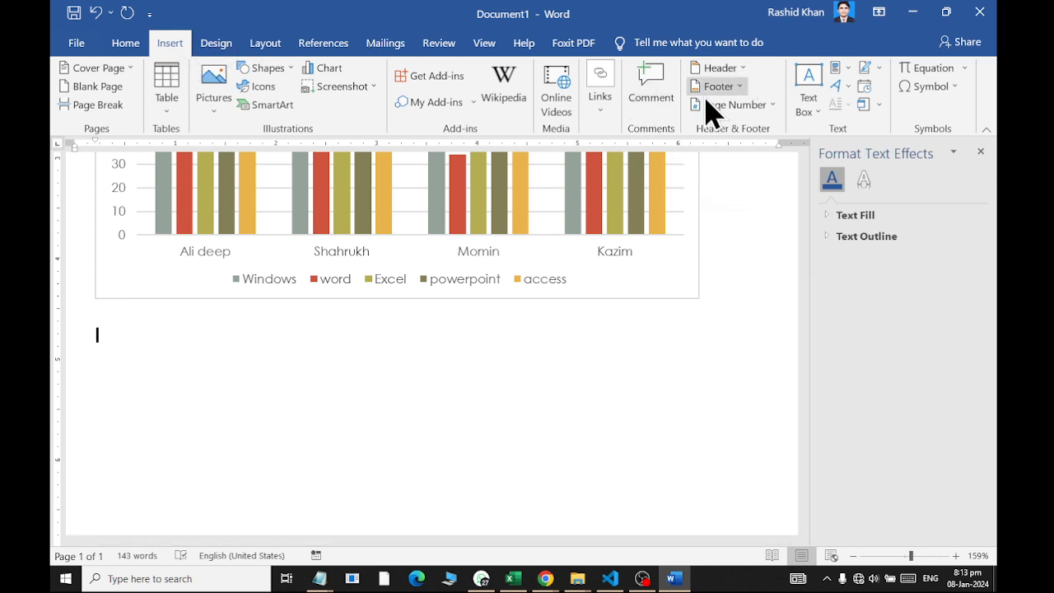
{"action": "scroll", "coordinate": [510, 157], "scroll_direction": "up", "scroll_amount": 1}
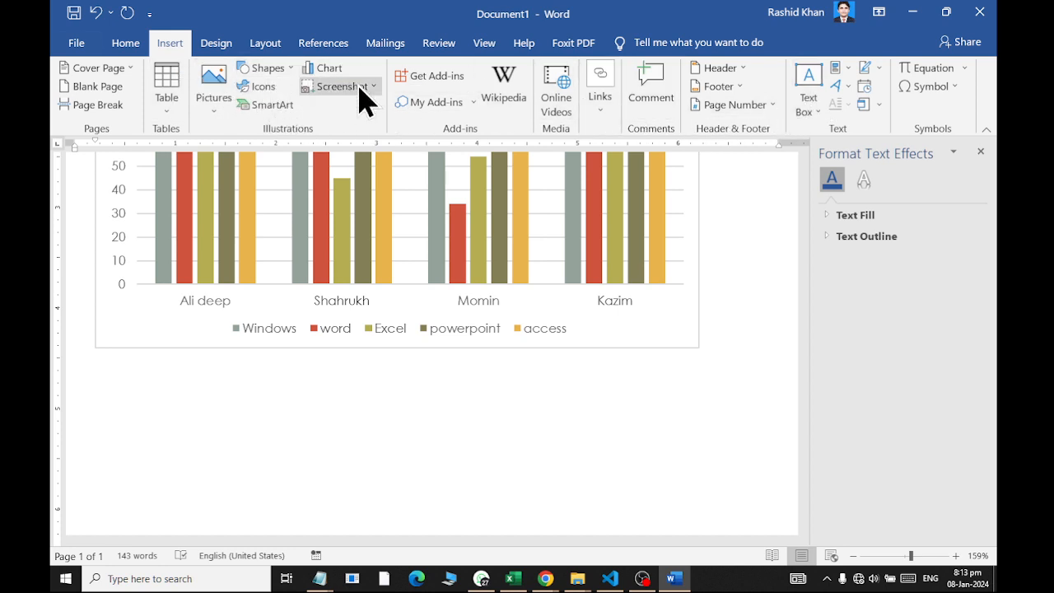
{"action": "left_click", "coordinate": [332, 70]}
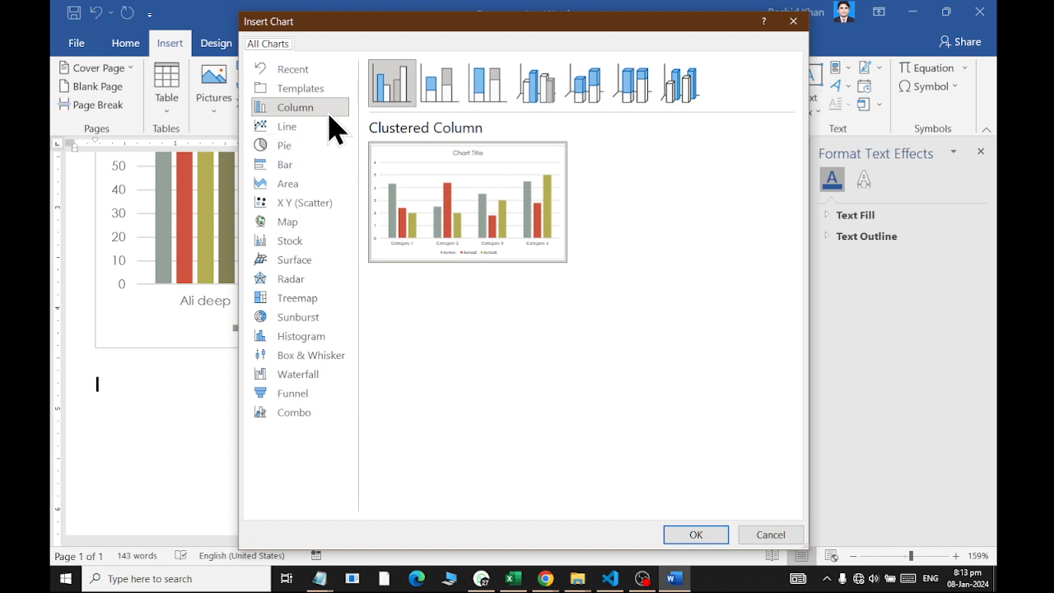
{"action": "left_click", "coordinate": [544, 92]}
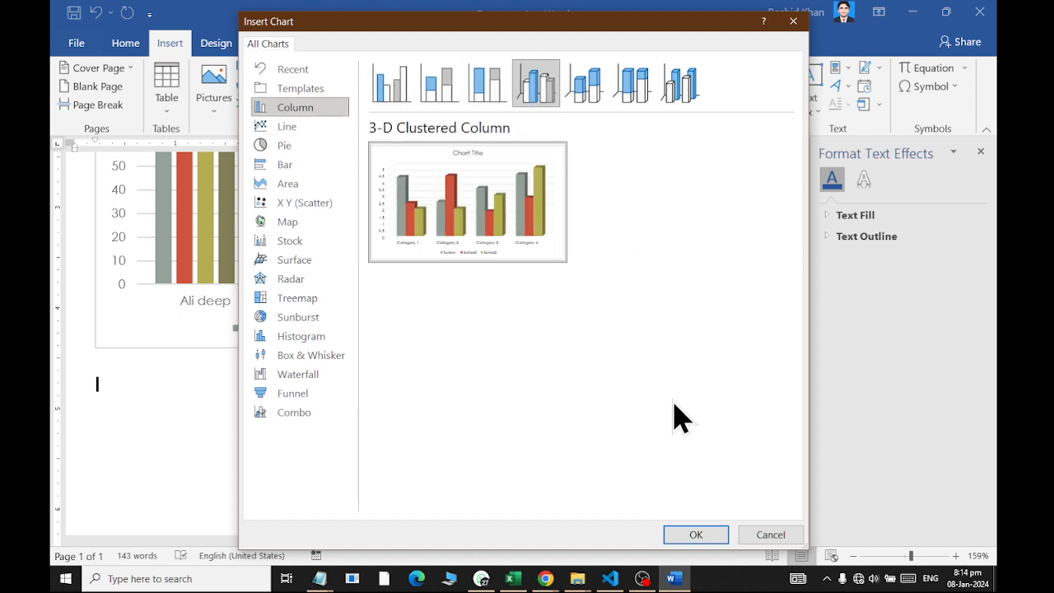
{"action": "left_click", "coordinate": [699, 535]}
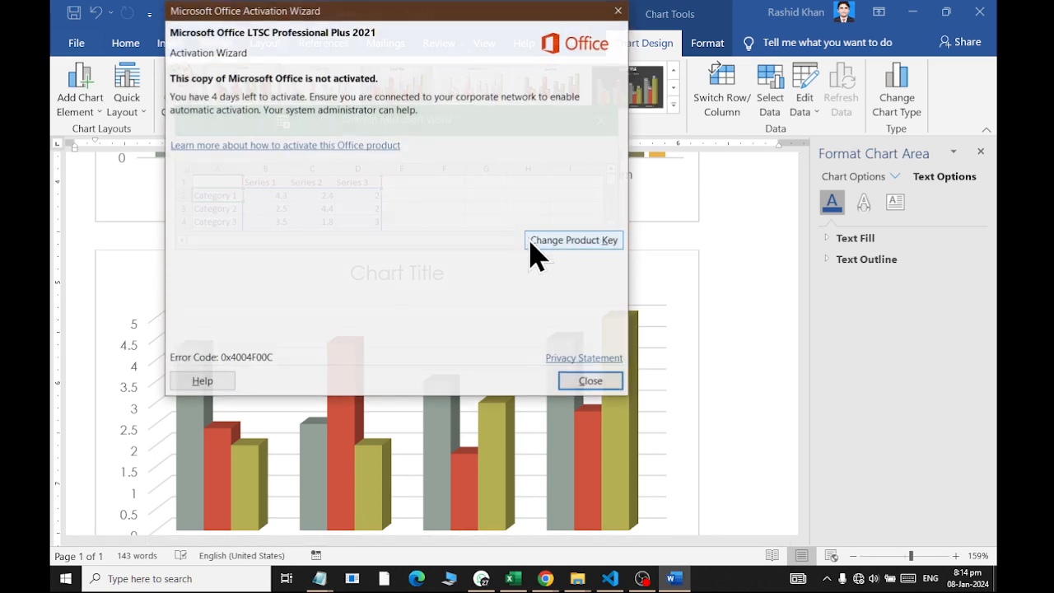
{"action": "left_click", "coordinate": [590, 383]}
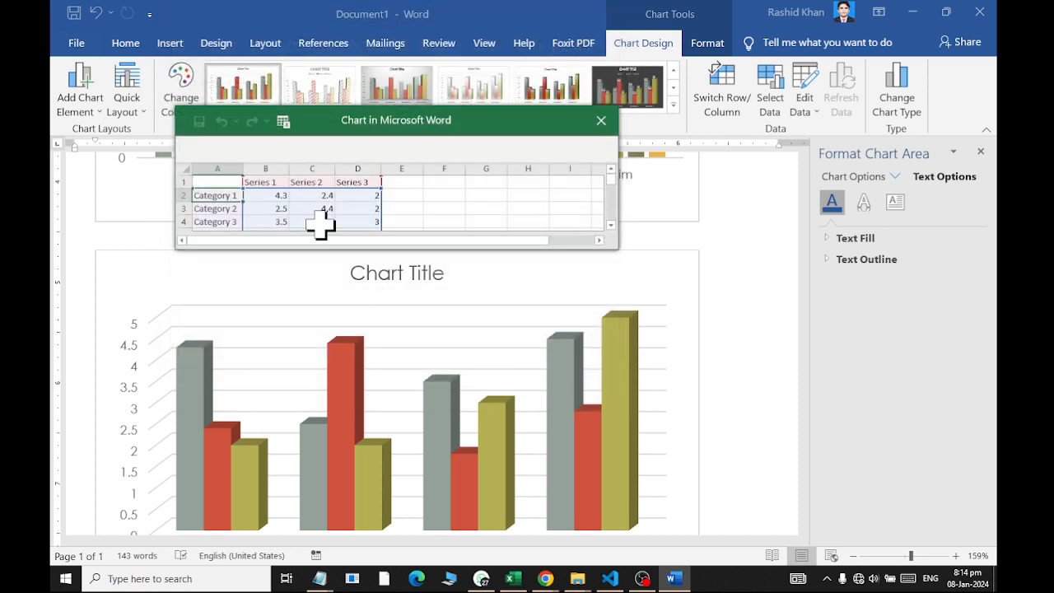
Name the 3-D chart's categories in A2 to A5 Pakistan, India, England and Autrailia
{"action": "type", "text": "Pakistan"}
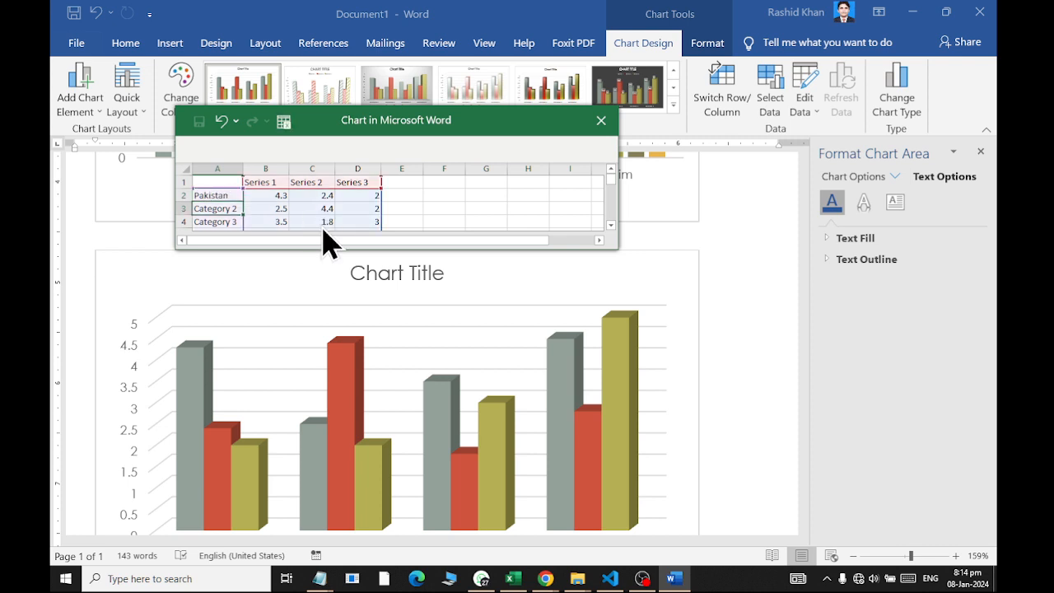
{"action": "key", "text": "Return"}
{"action": "type", "text": "India"}
{"action": "key", "text": "Return"}
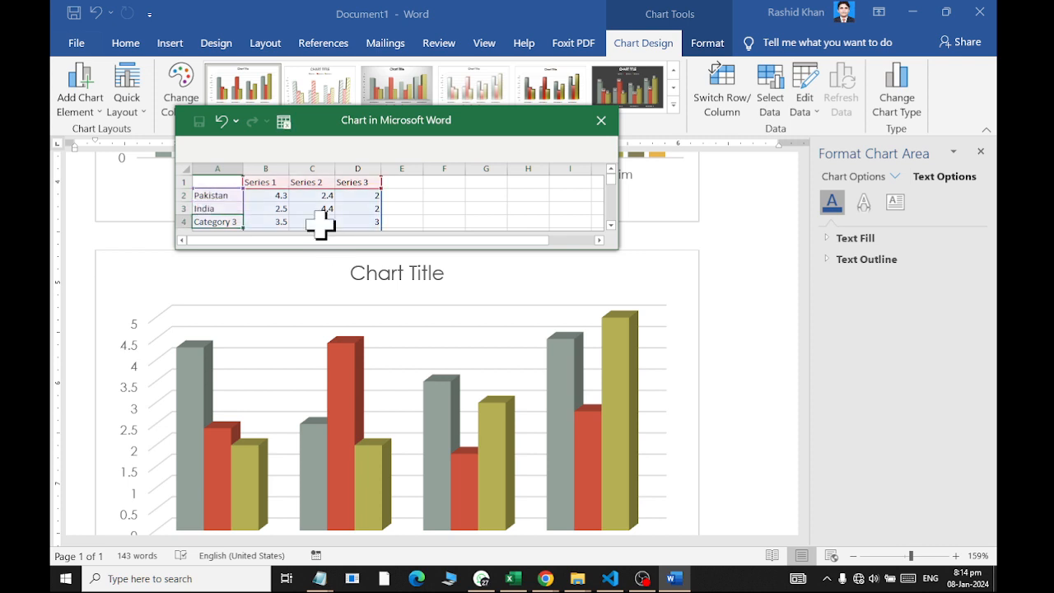
{"action": "type", "text": "England"}
{"action": "key", "text": "Return"}
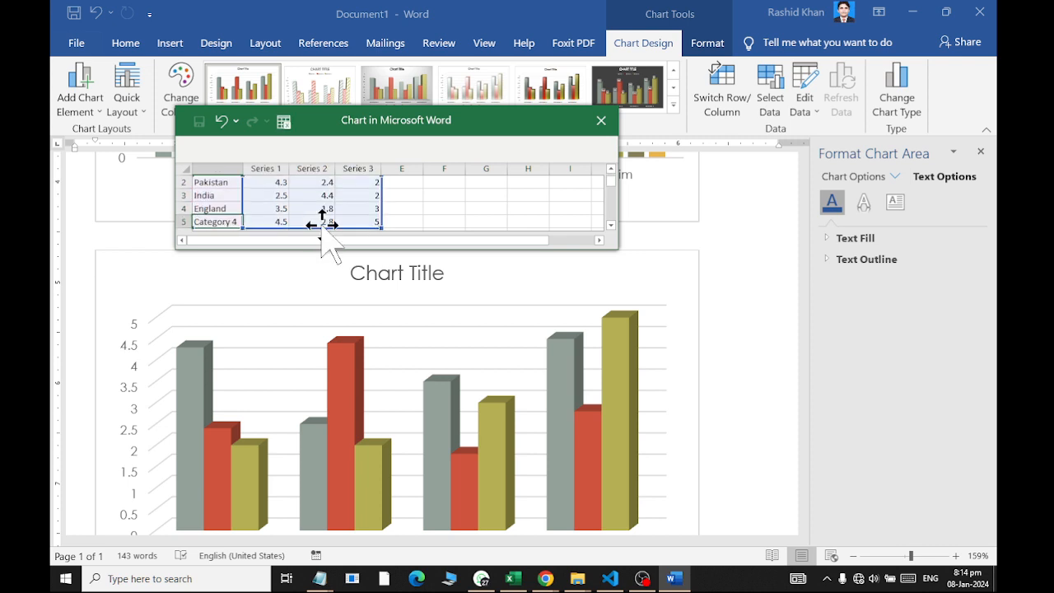
{"action": "type", "text": "Autrailia"}
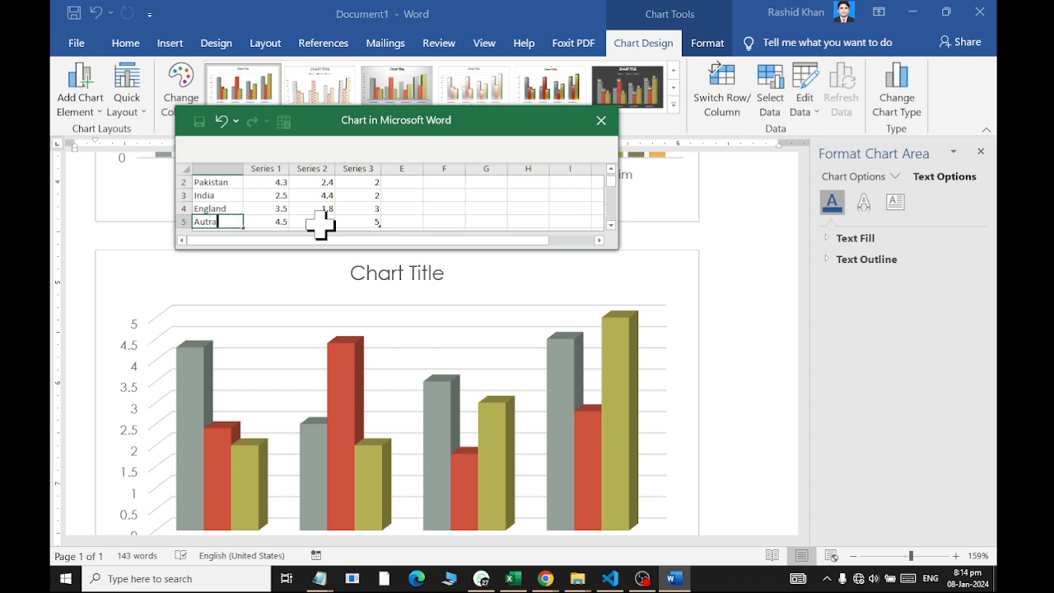
{"action": "key", "text": "Return"}
Name the three series in B1 to D1 1st ODI, 2nd ODI and 3rd ODI
{"action": "scroll", "coordinate": [321, 224], "scroll_direction": "up", "scroll_amount": 1}
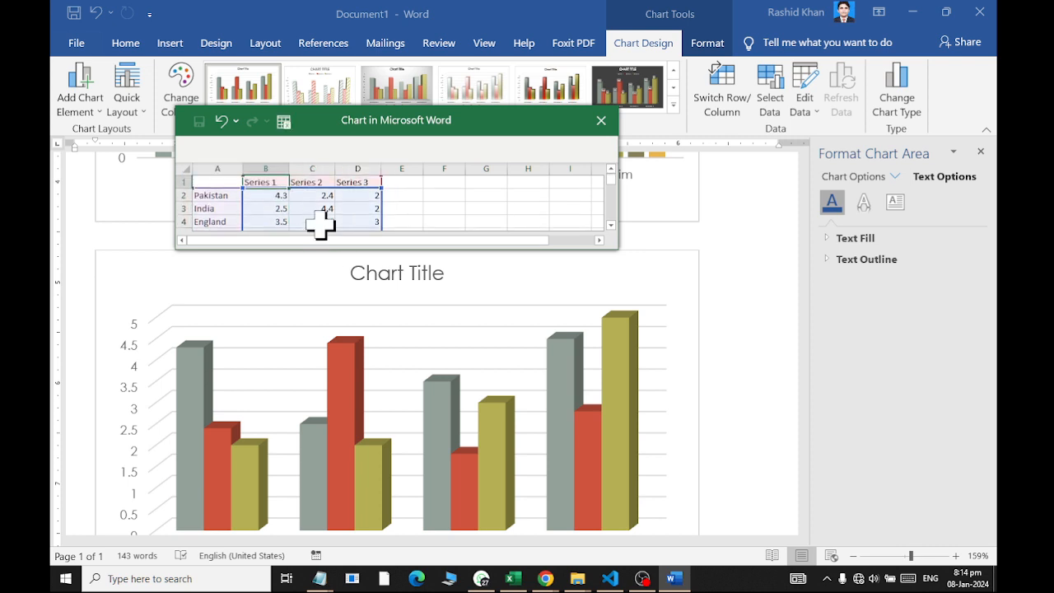
{"action": "key", "text": "BackSpace"}
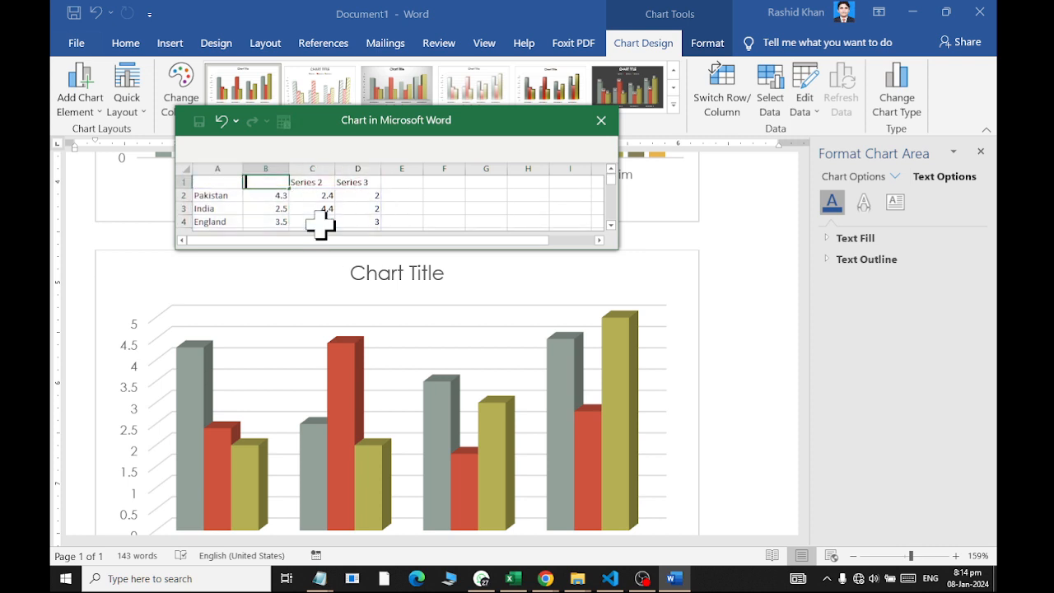
{"action": "type", "text": "1st ODI"}
{"action": "key", "text": "Tab"}
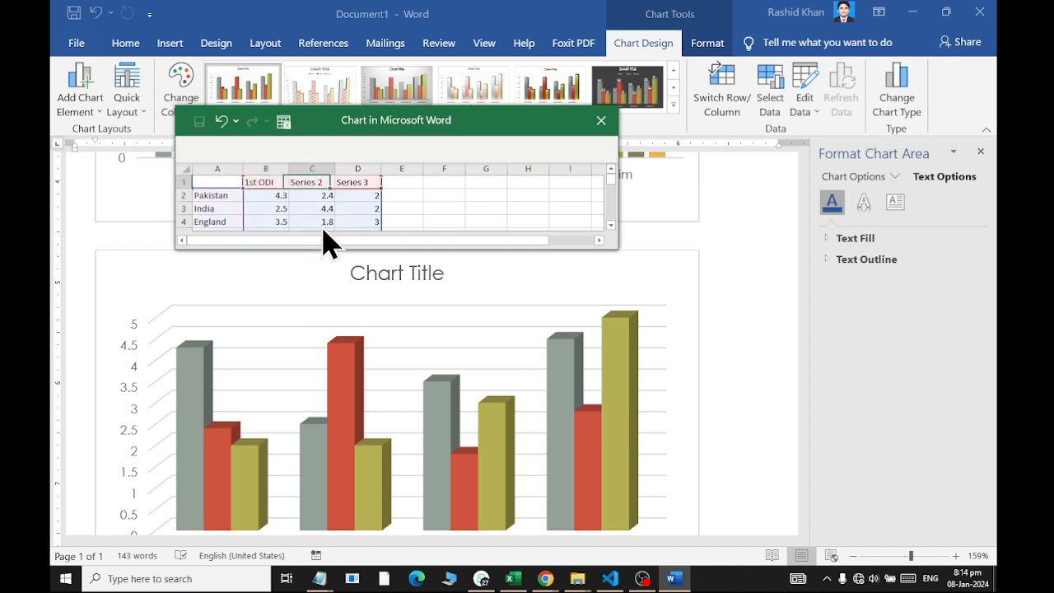
{"action": "type", "text": "2nd ODI"}
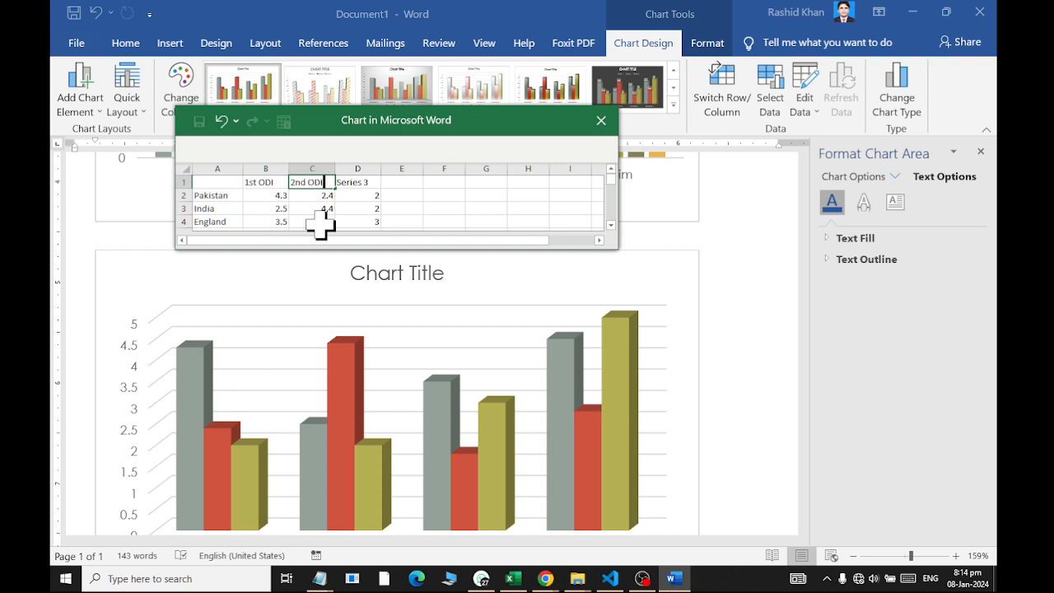
{"action": "key", "text": "Return"}
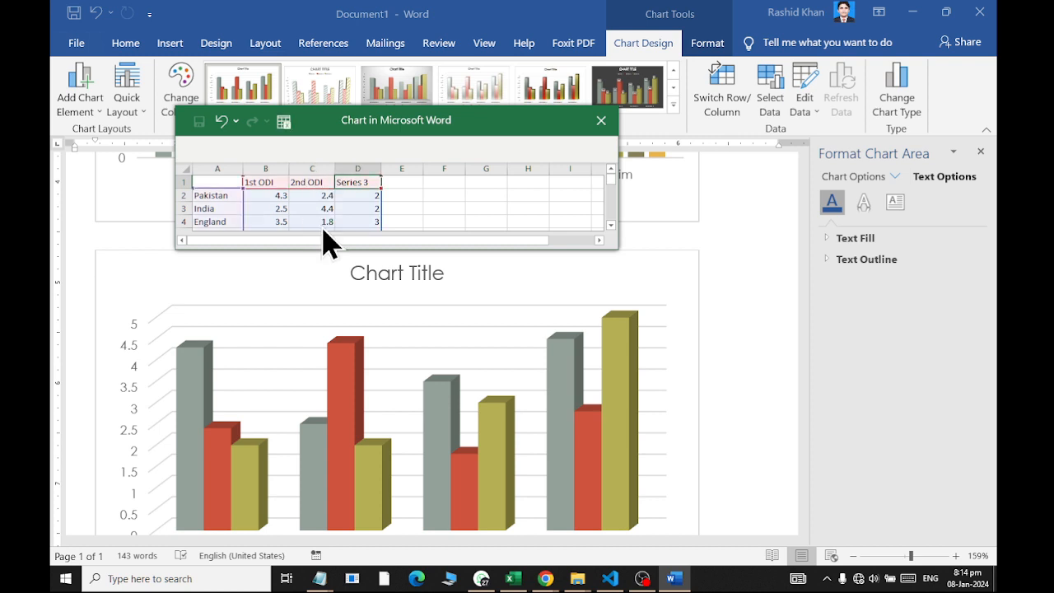
{"action": "type", "text": "3rd ODI"}
{"action": "key", "text": "Return"}
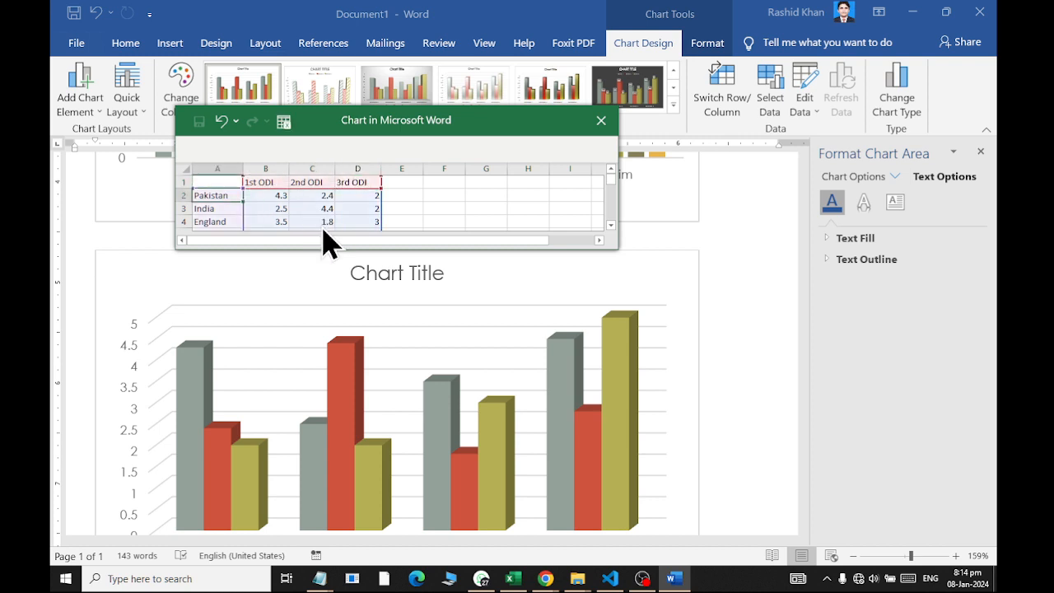
Add a fourth series to the chart data by entering 4th ODI in E1
{"action": "key", "text": "Right"}
{"action": "key", "text": "Right"}
{"action": "key", "text": "Up"}
{"action": "key", "text": "Left"}
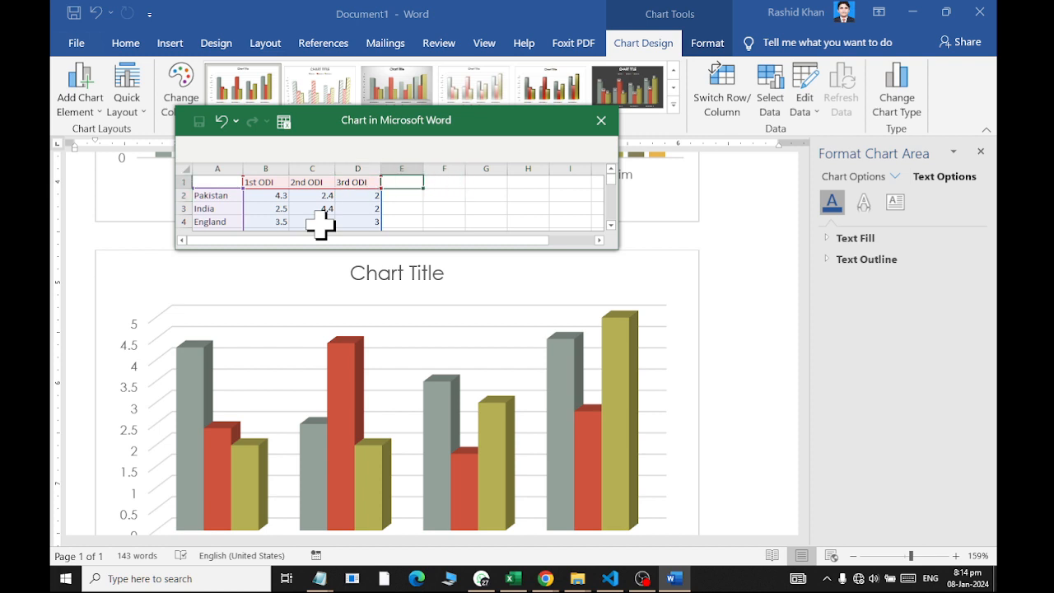
{"action": "type", "text": "4th ODI"}
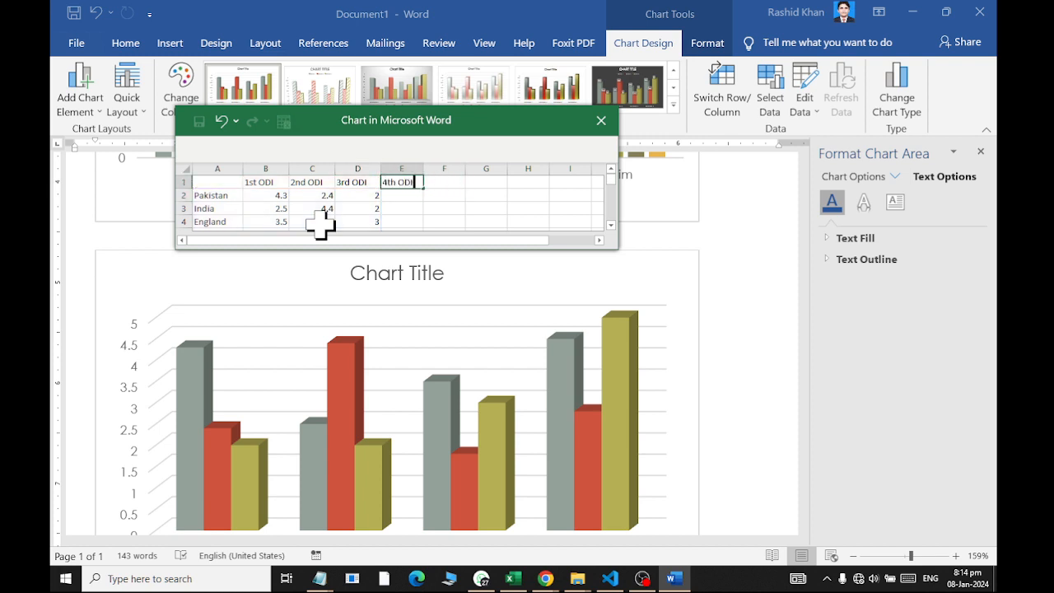
{"action": "key", "text": "Return"}
Enter Pakistan's results win, loss, win and win in B2 to E2
{"action": "key", "text": "Down"}
{"action": "key", "text": "Down"}
{"action": "key", "text": "Down"}
{"action": "key", "text": "Left"}
{"action": "key", "text": "Left"}
{"action": "key", "text": "Up"}
{"action": "key", "text": "Up"}
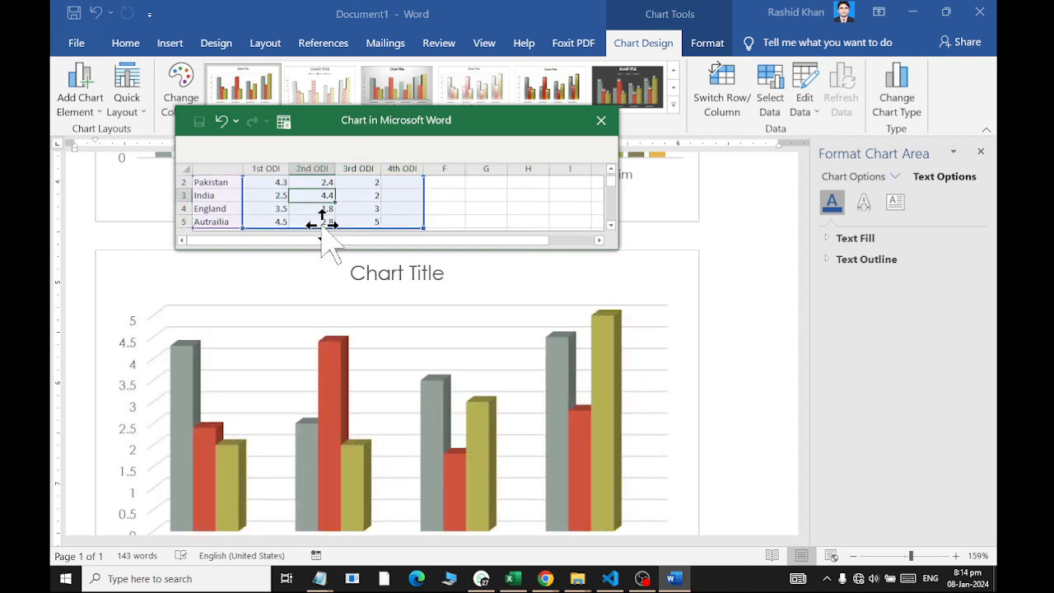
{"action": "key", "text": "Up"}
{"action": "key", "text": "Left"}
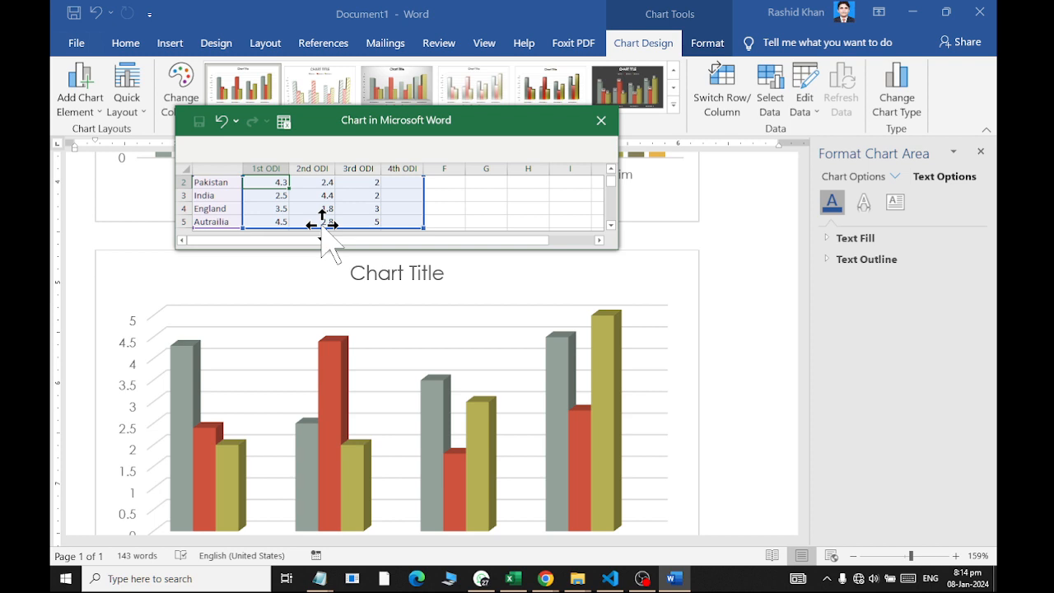
{"action": "type", "text": "win"}
{"action": "key", "text": "Tab"}
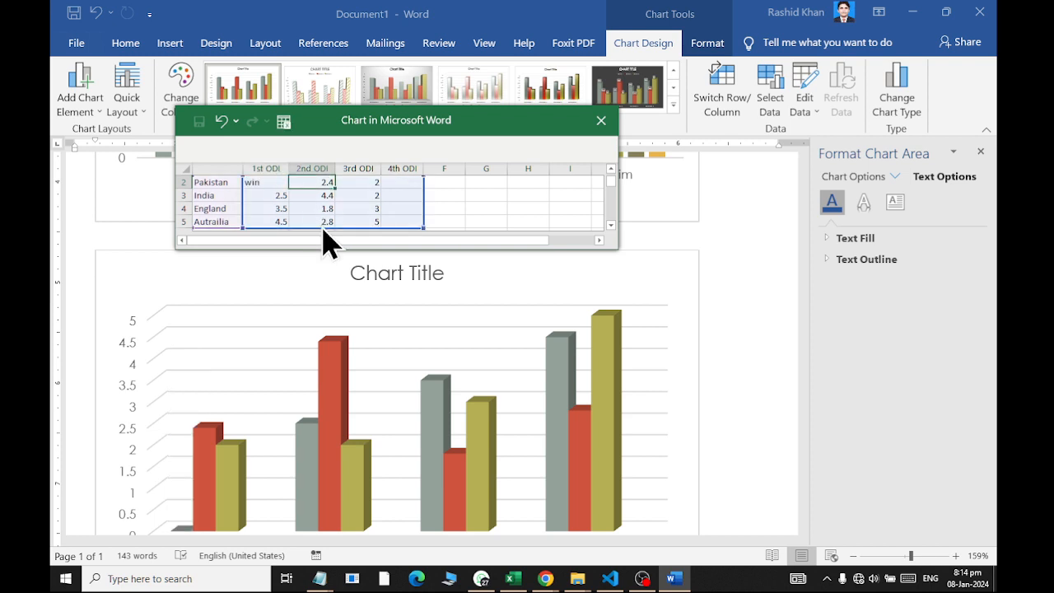
{"action": "type", "text": "woss"}
{"action": "key", "text": "Tab"}
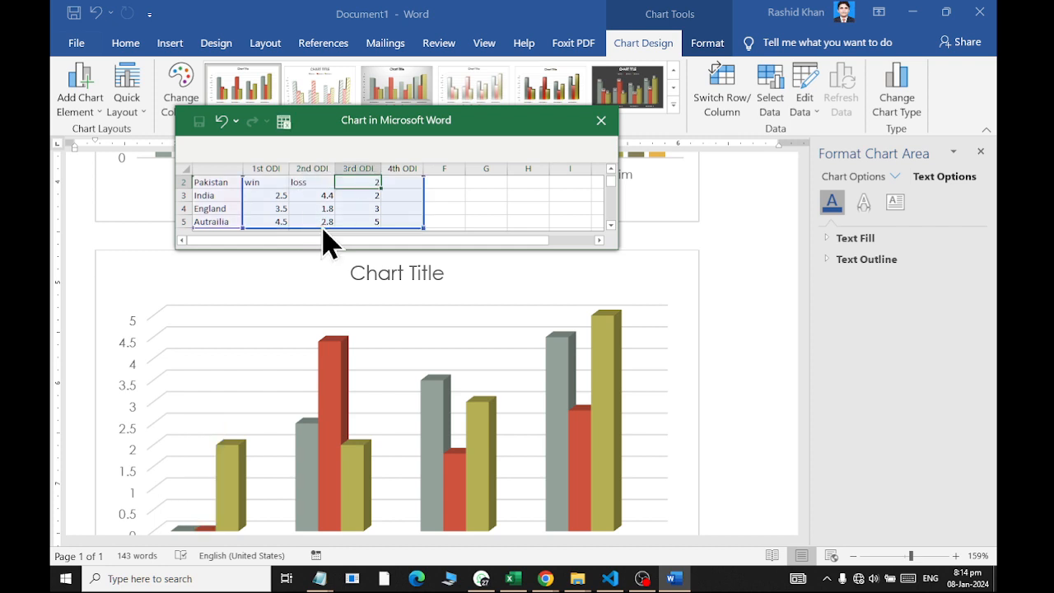
{"action": "type", "text": "win"}
{"action": "key", "text": "Tab"}
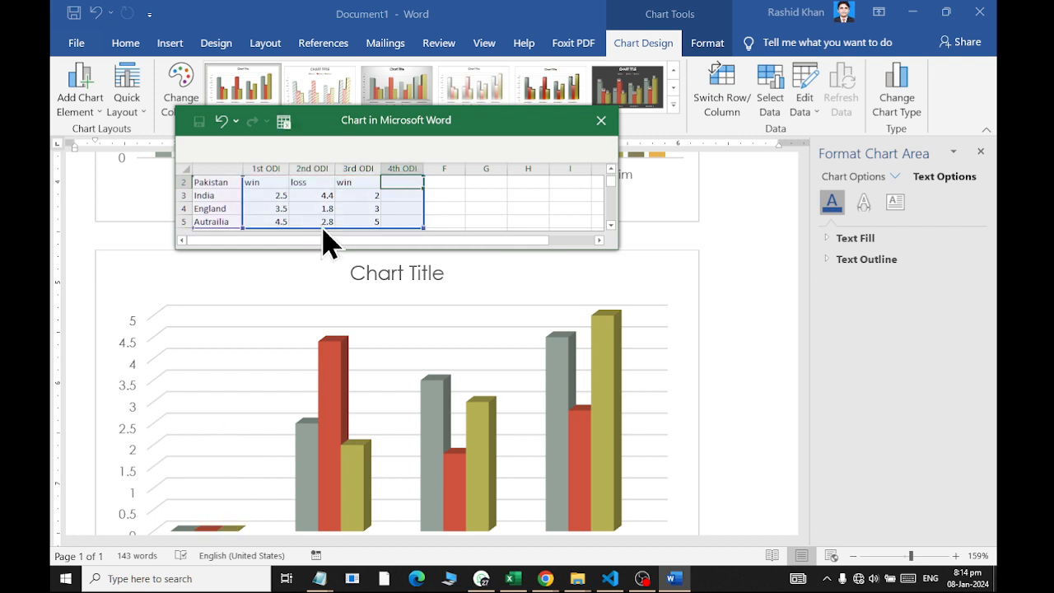
{"action": "type", "text": "win"}
{"action": "key", "text": "Return"}
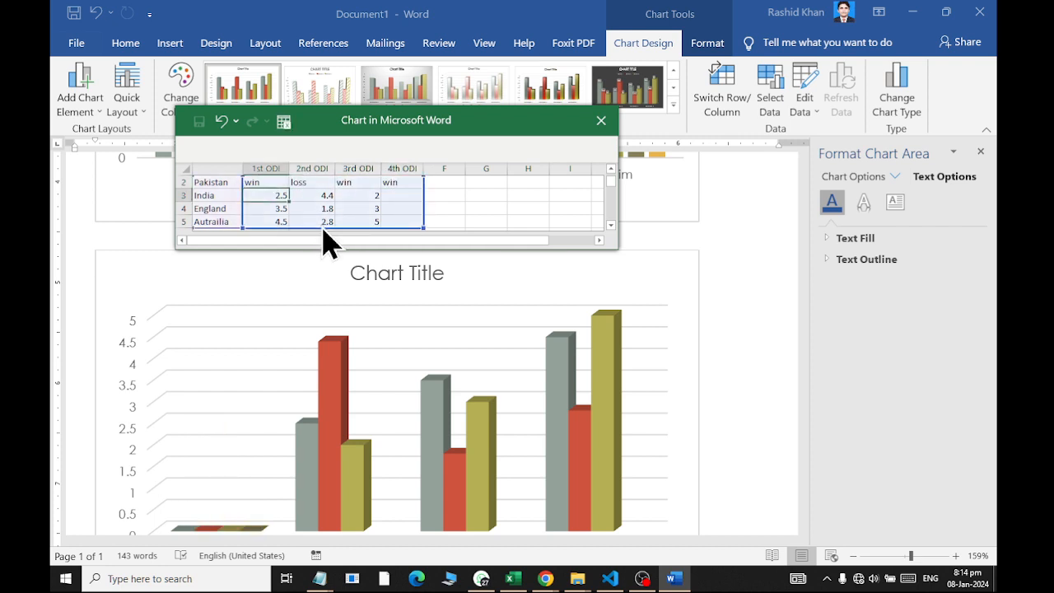
Enter India's results loss, win, loss and loss in B3 to E3
{"action": "type", "text": "loss"}
{"action": "key", "text": "Tab"}
{"action": "type", "text": "win"}
{"action": "key", "text": "Tab"}
{"action": "type", "text": "l"}
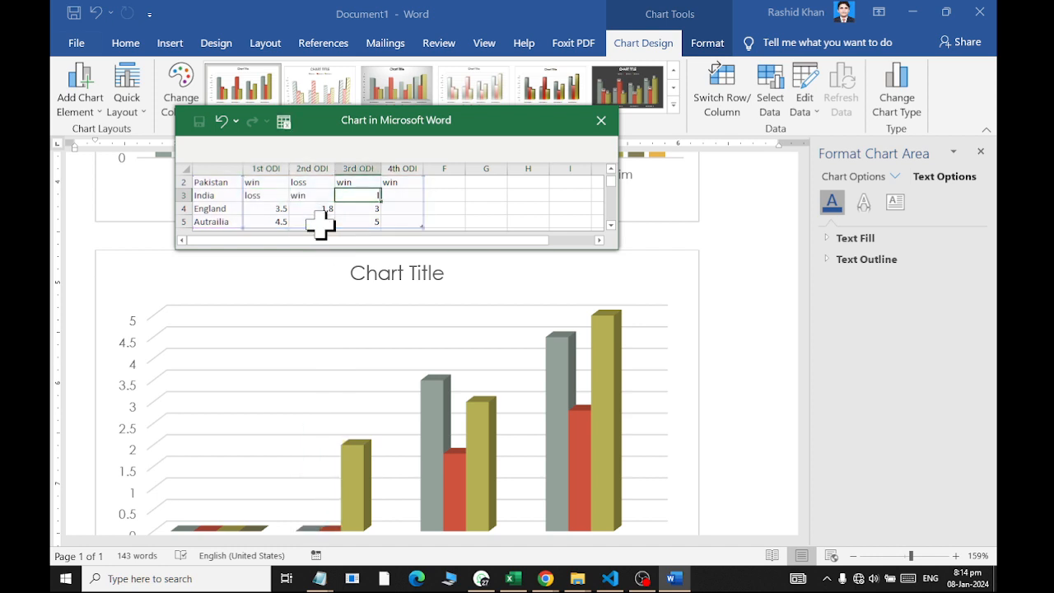
{"action": "type", "text": "oss"}
{"action": "key", "text": "Tab"}
{"action": "type", "text": "loss"}
{"action": "key", "text": "Return"}
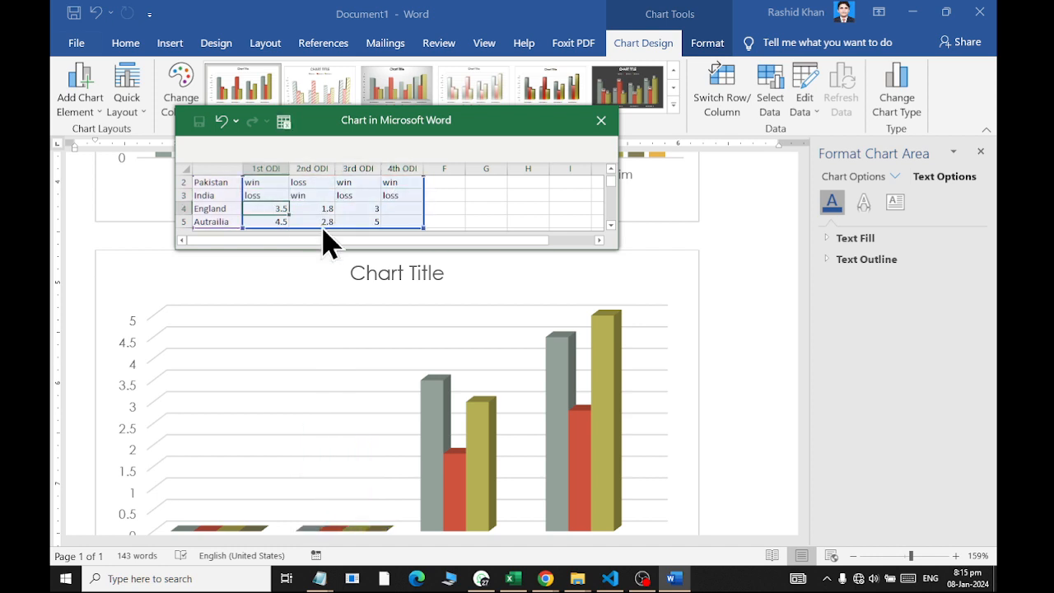
Enter England's results loss, win, win and loss in B4 to E4
{"action": "type", "text": "loss"}
{"action": "key", "text": "Tab"}
{"action": "type", "text": "win"}
{"action": "key", "text": "Tab"}
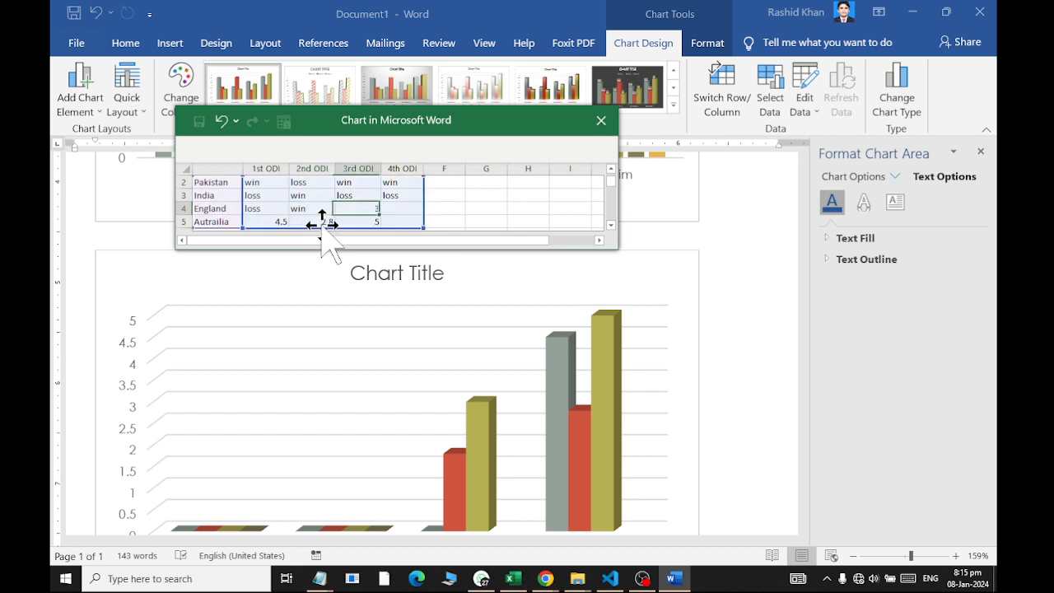
{"action": "type", "text": "win"}
{"action": "key", "text": "Tab"}
{"action": "type", "text": "loss"}
{"action": "key", "text": "Return"}
Enter win for all four matches in the Autrailia row, B5 to E5
{"action": "type", "text": "win"}
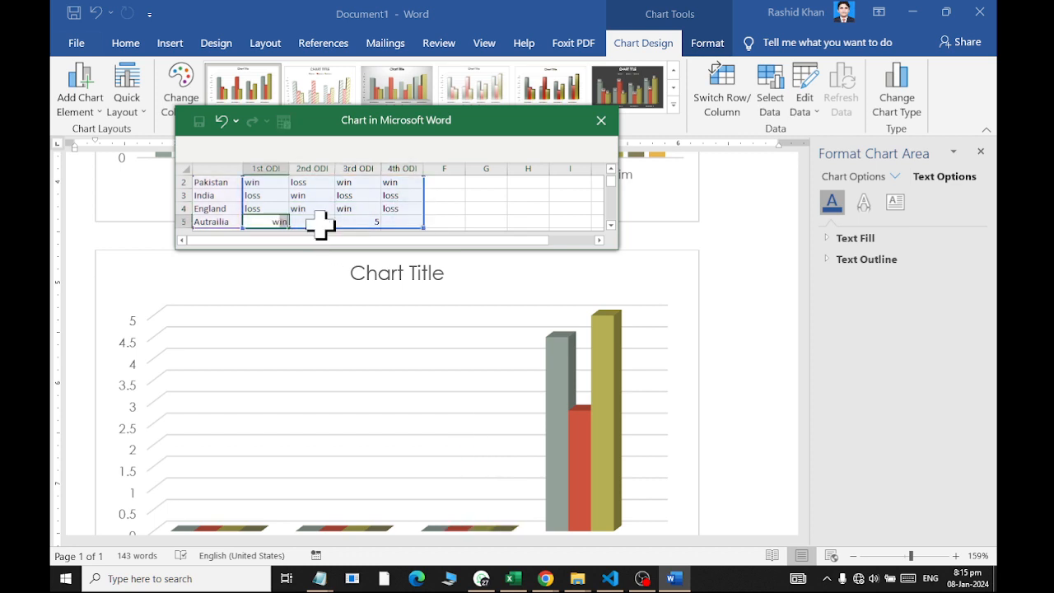
{"action": "key", "text": "Tab"}
{"action": "type", "text": "win"}
{"action": "key", "text": "Tab"}
{"action": "type", "text": "win"}
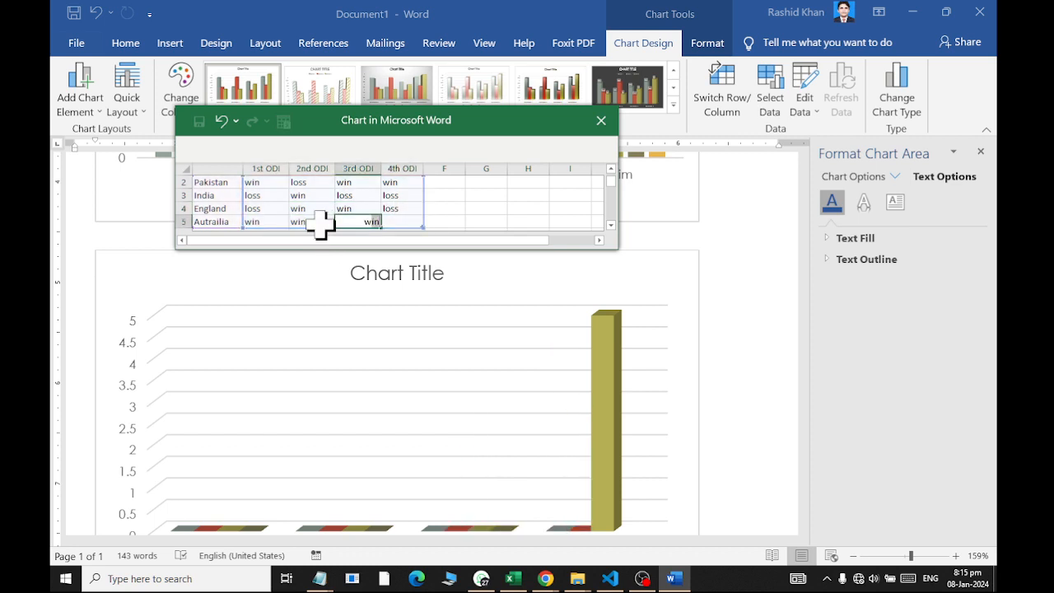
{"action": "key", "text": "Tab"}
{"action": "type", "text": "win"}
{"action": "key", "text": "Return"}
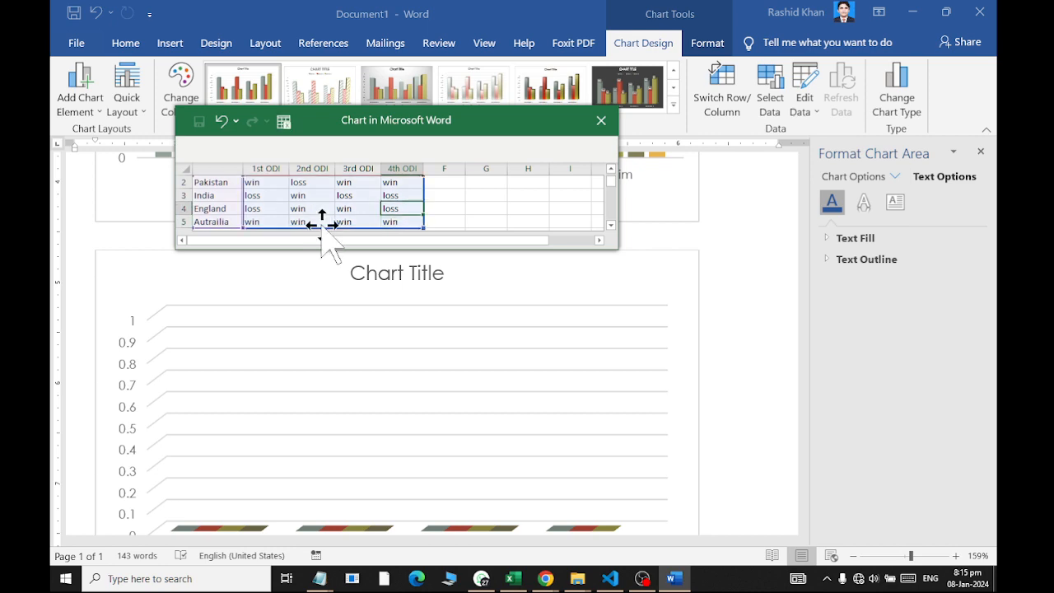
{"action": "scroll", "coordinate": [320, 224], "scroll_direction": "up", "scroll_amount": 1}
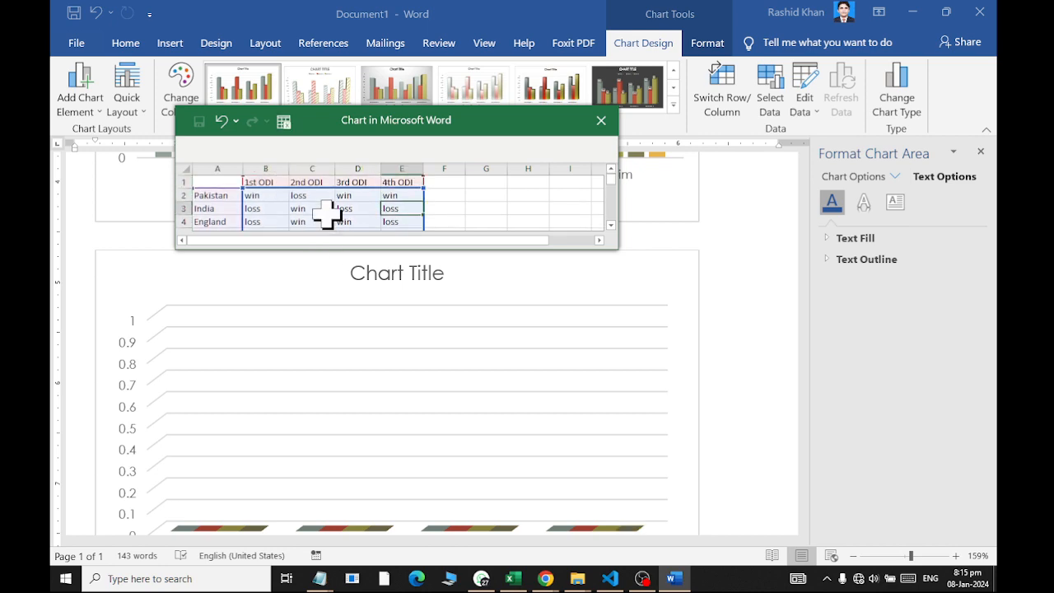
Reopen the 3-D chart's data sheet for editing and dismiss the activation notice
{"action": "key", "text": "alt+Tab"}
{"action": "key", "text": "alt+Tab"}
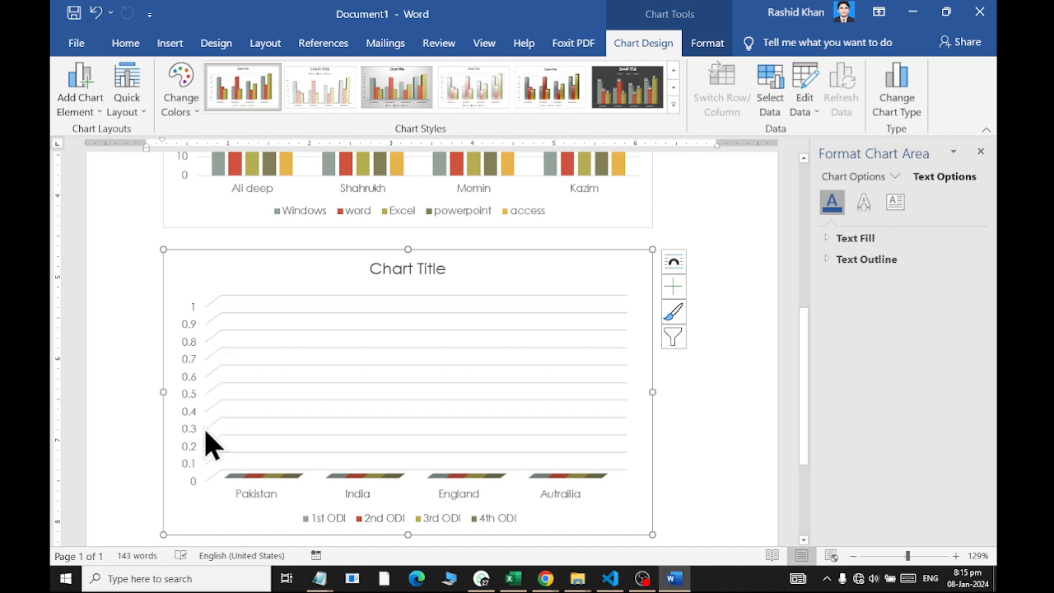
{"action": "left_click", "coordinate": [811, 113]}
{"action": "left_click", "coordinate": [828, 155]}
{"action": "left_click", "coordinate": [291, 196]}
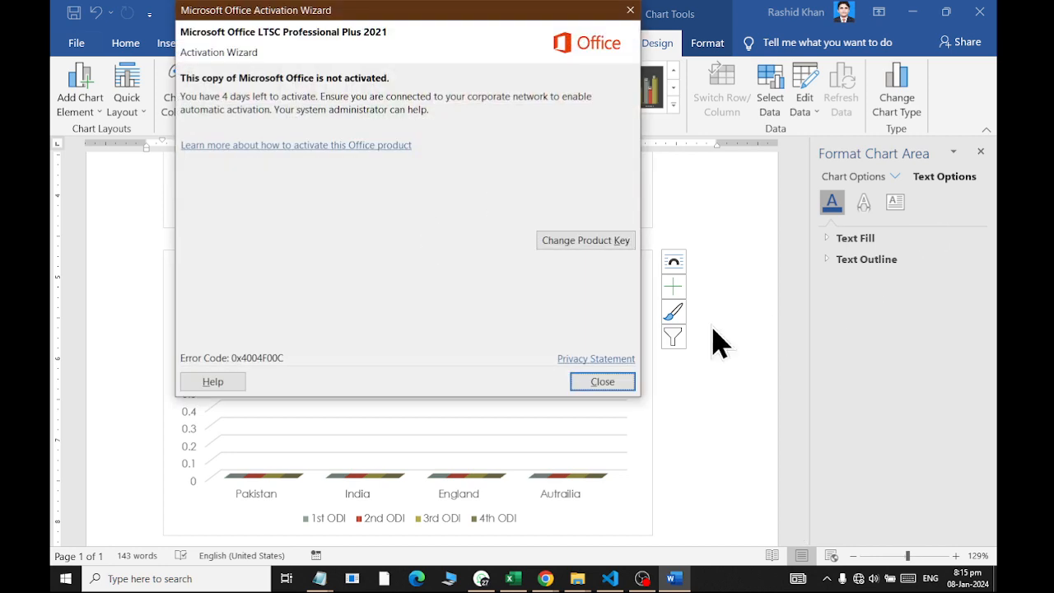
{"action": "left_click", "coordinate": [630, 386]}
Replace Pakistan's results in B2 to E2 with the scores 250, 125, 325 and 275
{"action": "type", "text": "250"}
{"action": "key", "text": "Tab"}
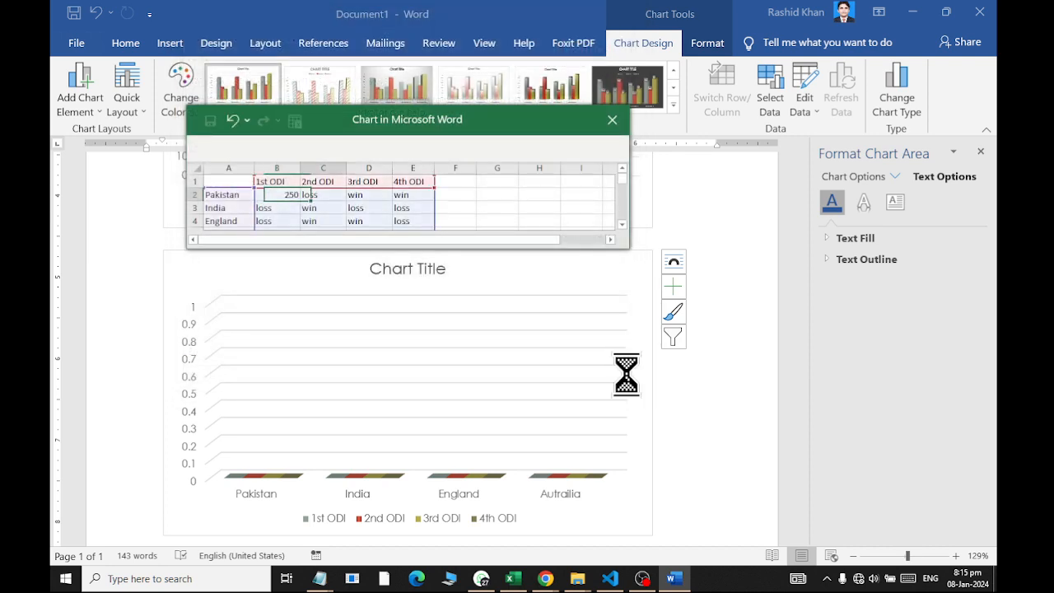
{"action": "type", "text": "1"}
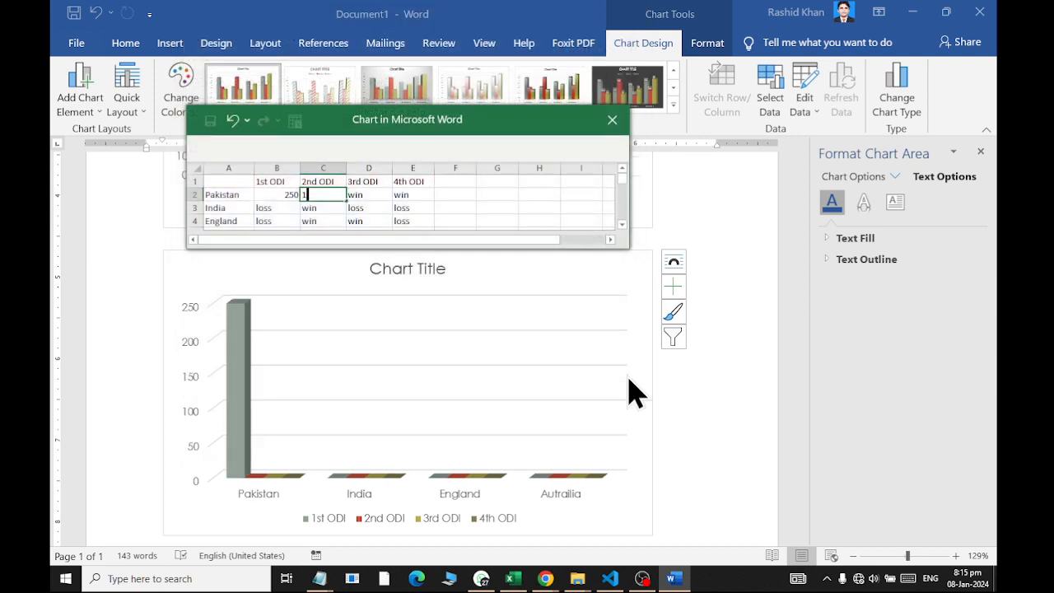
{"action": "type", "text": "25"}
{"action": "key", "text": "Tab"}
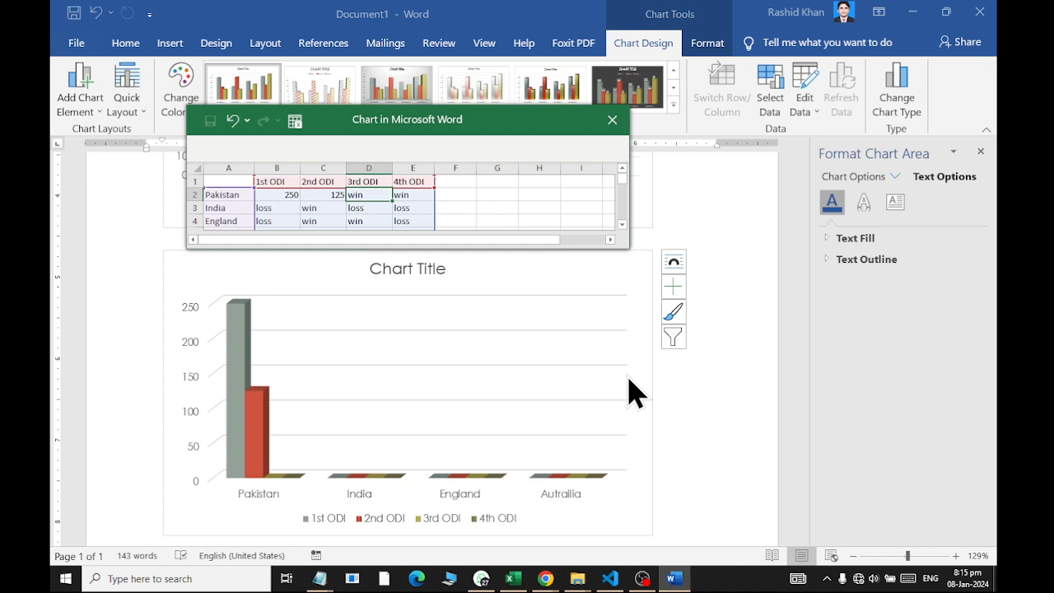
{"action": "type", "text": "325"}
{"action": "key", "text": "Tab"}
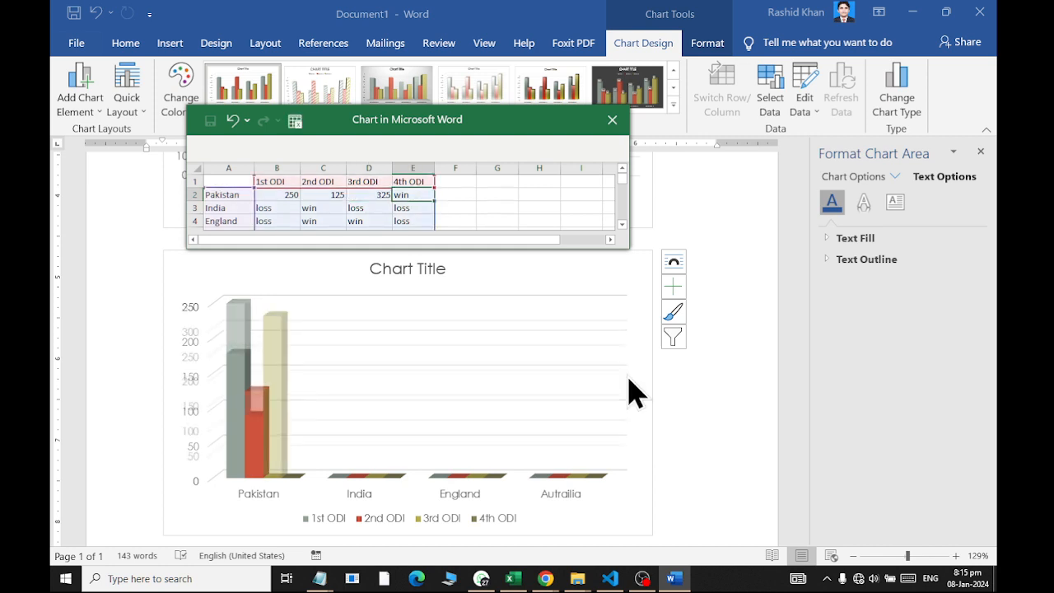
{"action": "type", "text": "275"}
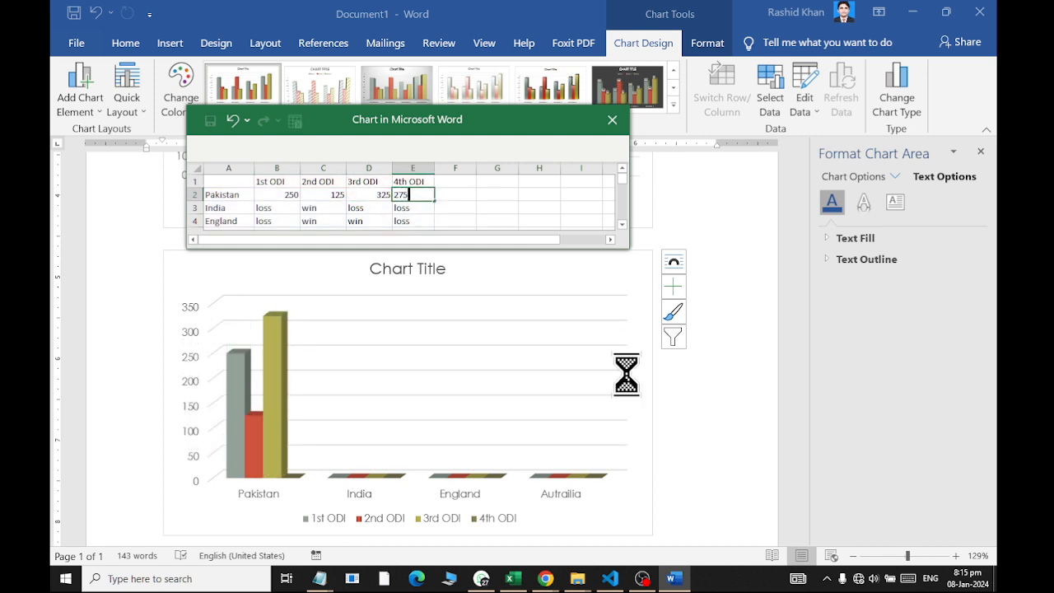
{"action": "key", "text": "Return"}
Replace India's results in B3 to E3 with the scores 350, 355, 398 and 150
{"action": "type", "text": "350"}
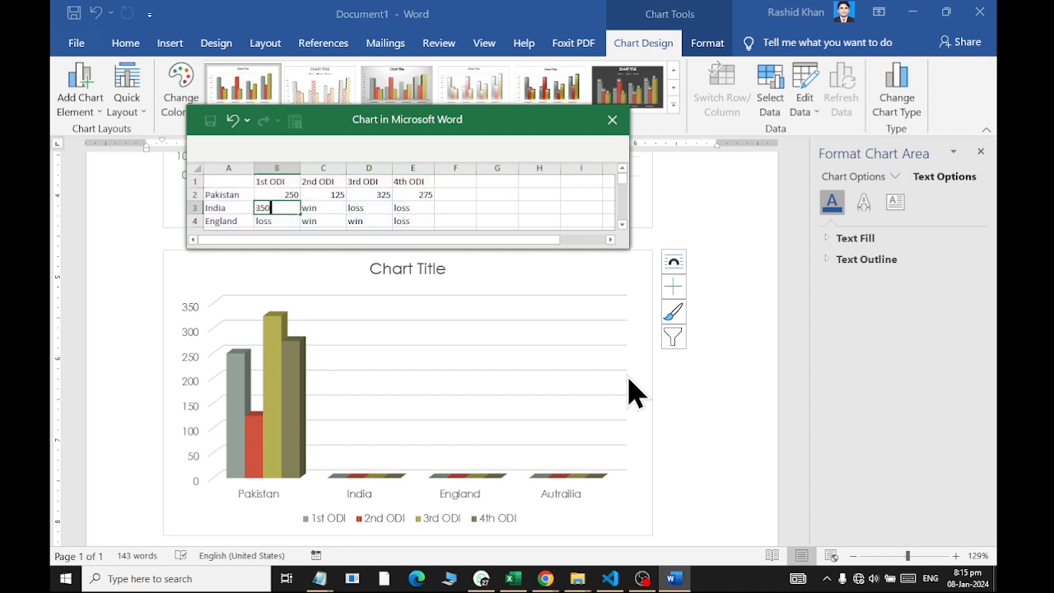
{"action": "key", "text": "Tab"}
{"action": "type", "text": "35"}
{"action": "key", "text": "Tab"}
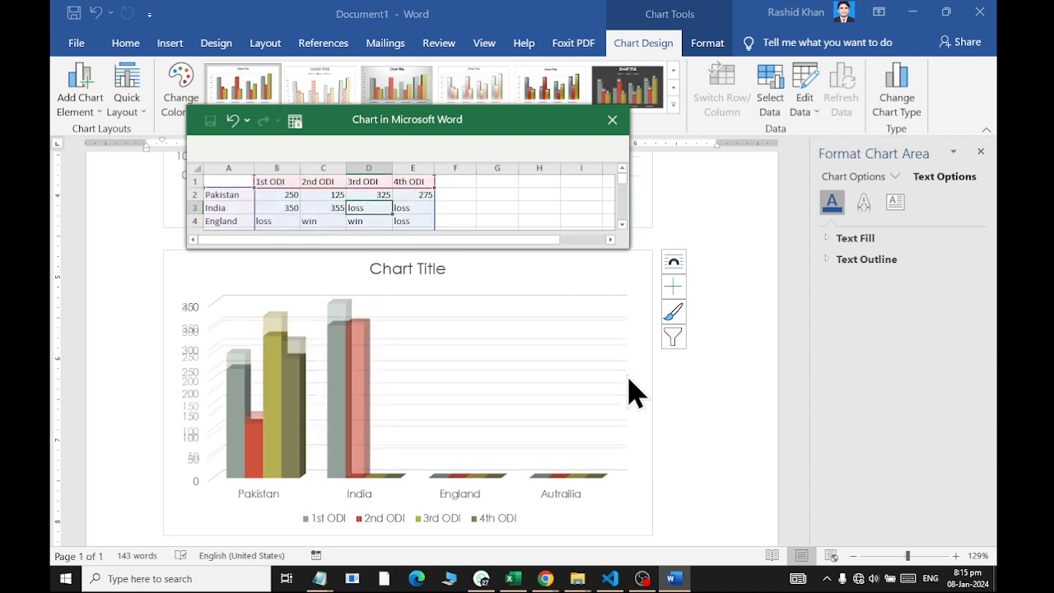
{"action": "type", "text": "393"}
{"action": "key", "text": "Tab"}
{"action": "type", "text": "150"}
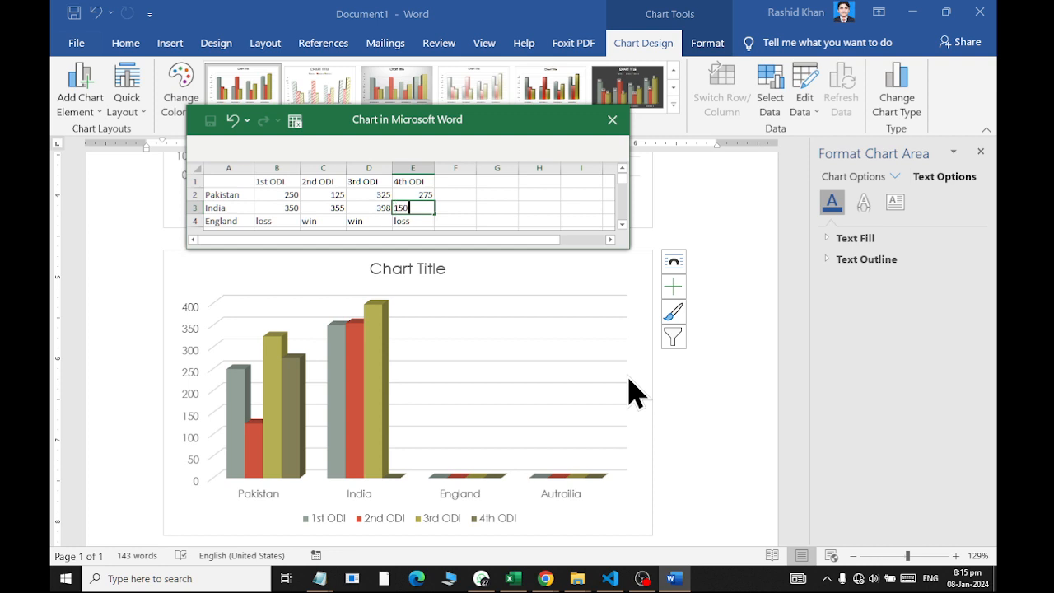
{"action": "key", "text": "Return"}
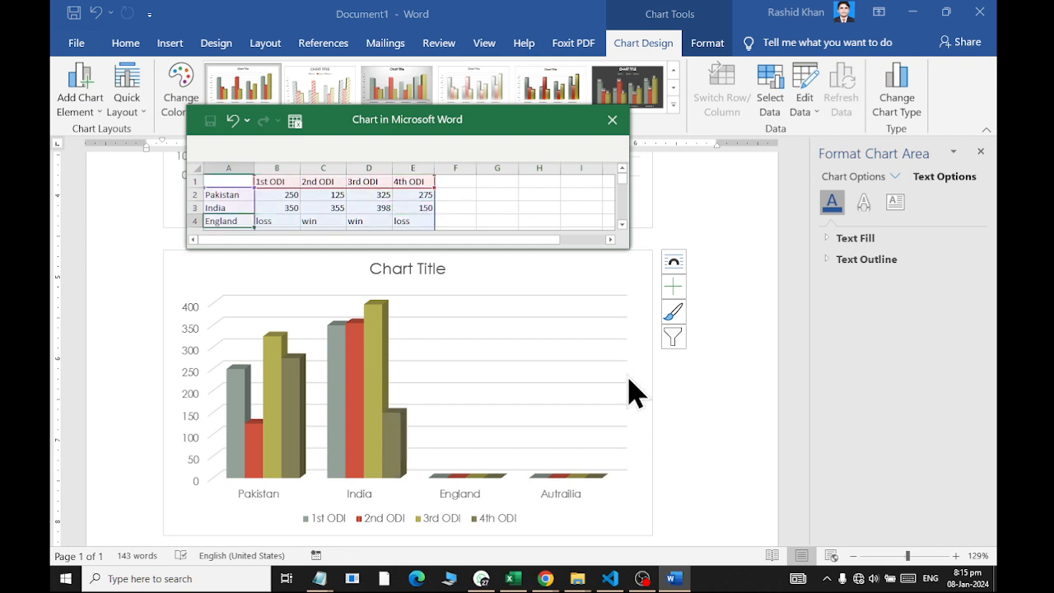
Replace England's results in B4 to E4 with the scores 395, 250, 240 and 200
{"action": "key", "text": "Tab"}
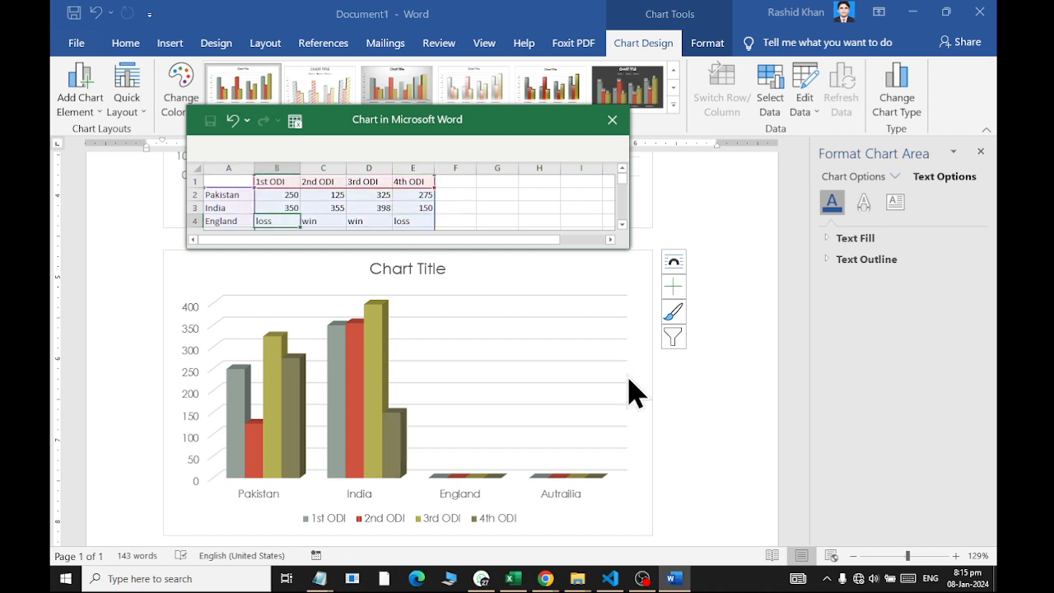
{"action": "type", "text": "395"}
{"action": "key", "text": "Tab"}
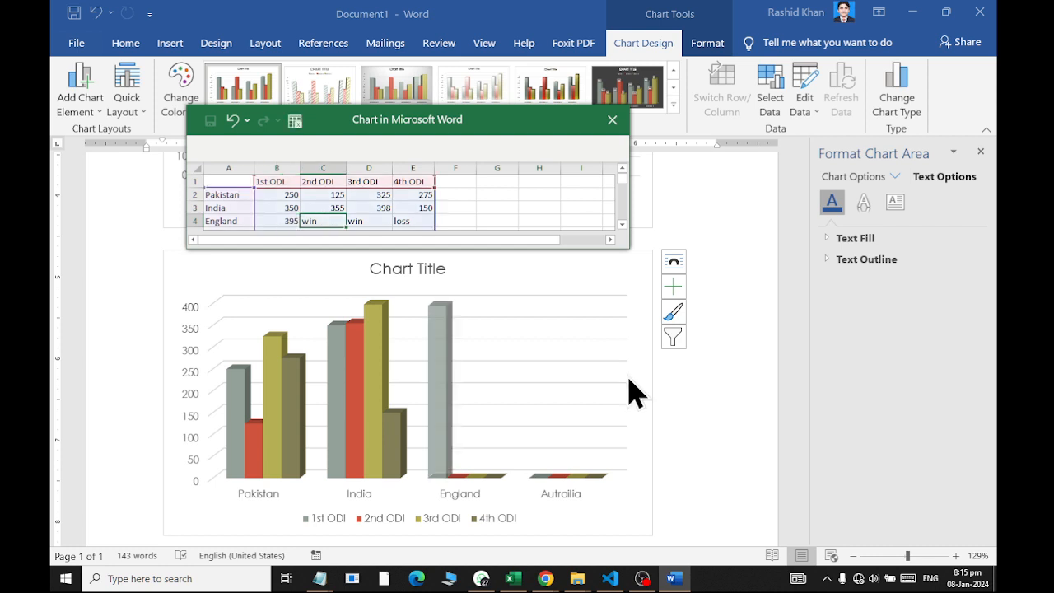
{"action": "type", "text": "250"}
{"action": "key", "text": "Tab"}
{"action": "type", "text": "240"}
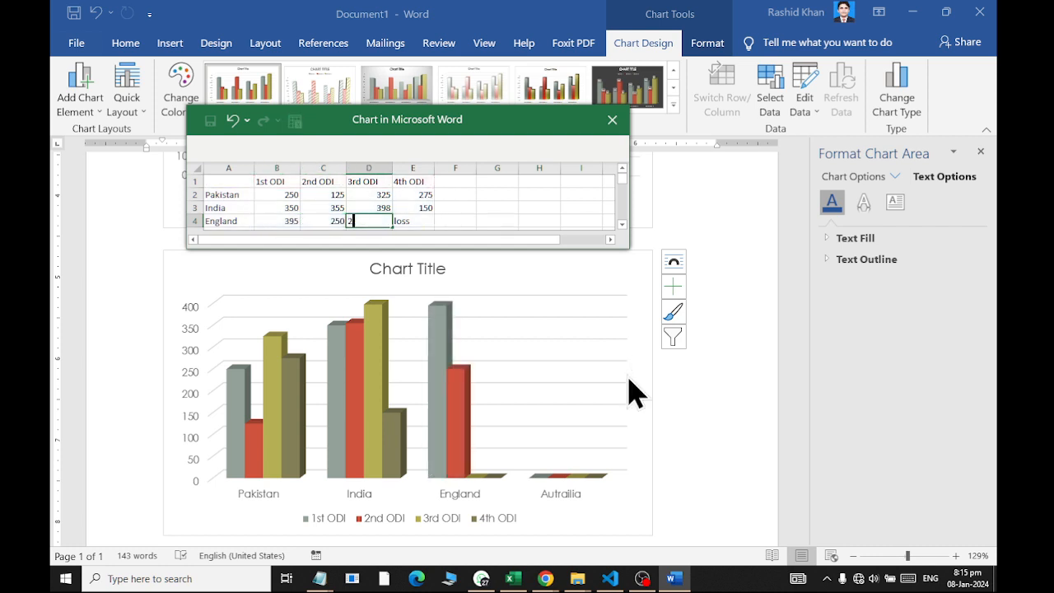
{"action": "key", "text": "Tab"}
{"action": "type", "text": "200"}
{"action": "key", "text": "Return"}
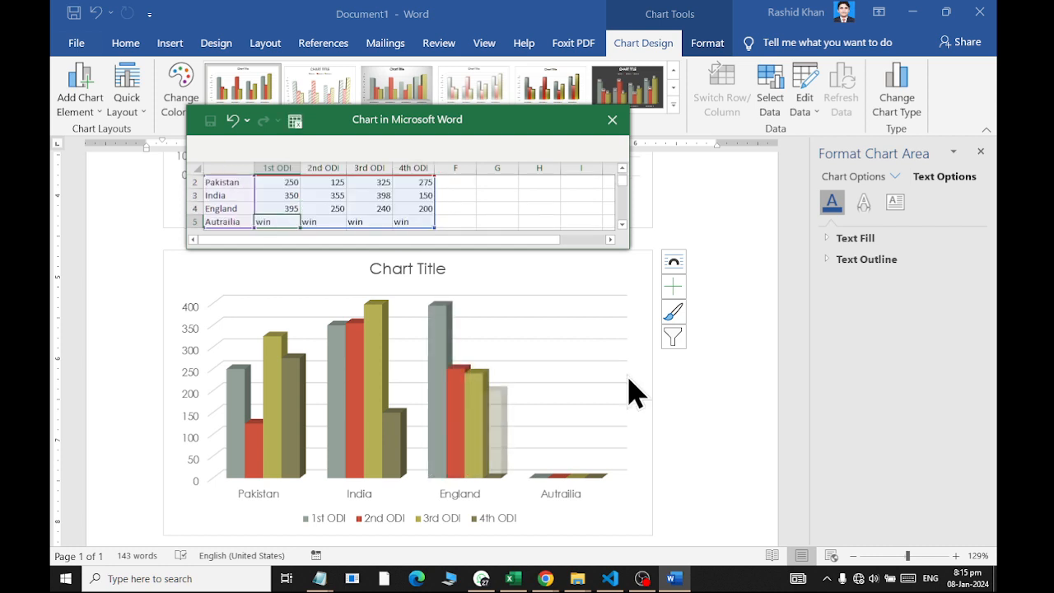
Replace Autrailia's results in B5 to E5 with the scores 201, 250, 275 and 289, and close the data sheet
{"action": "type", "text": "20"}
{"action": "key", "text": "Tab"}
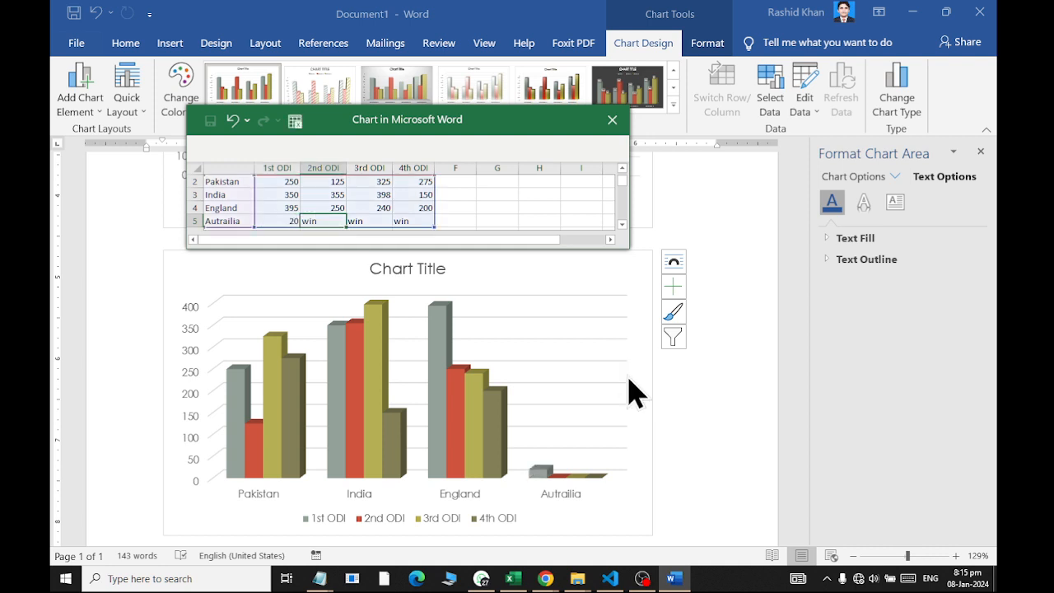
{"action": "key", "text": "Left"}
{"action": "type", "text": "201"}
{"action": "key", "text": "Tab"}
{"action": "type", "text": "2"}
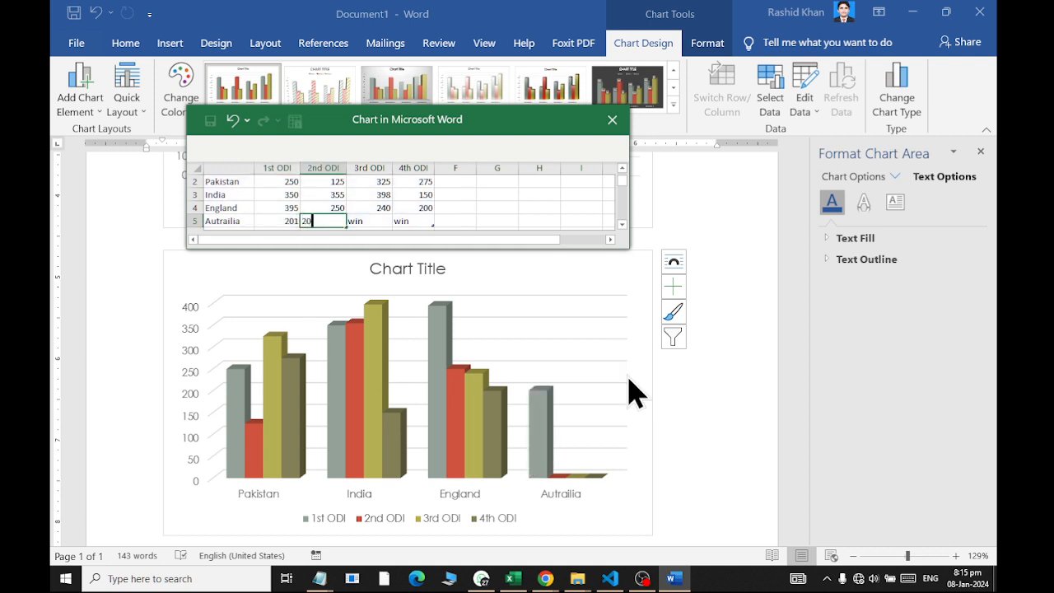
{"action": "key", "text": "Tab"}
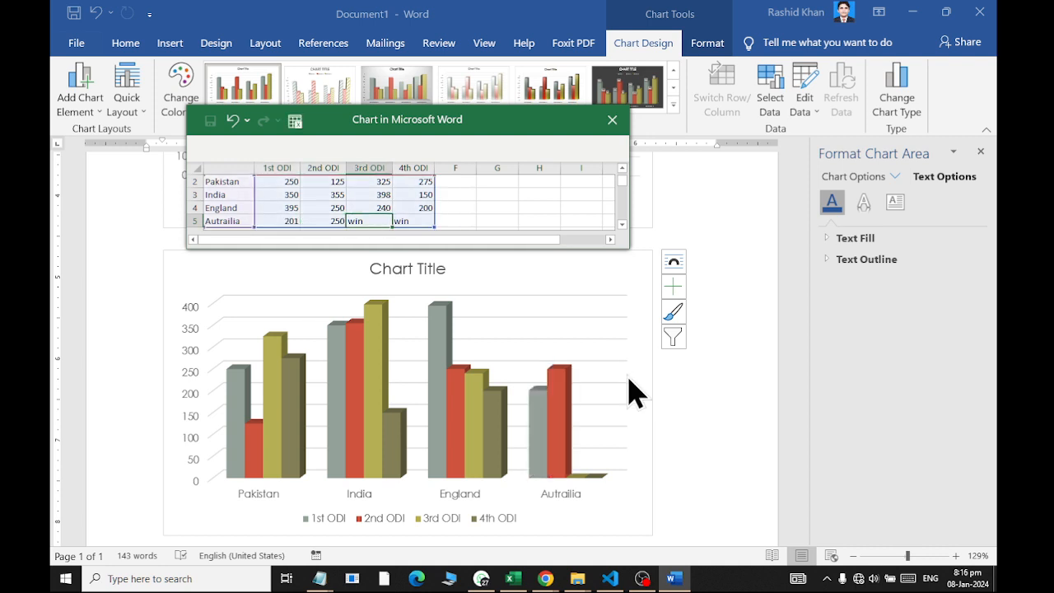
{"action": "type", "text": "275"}
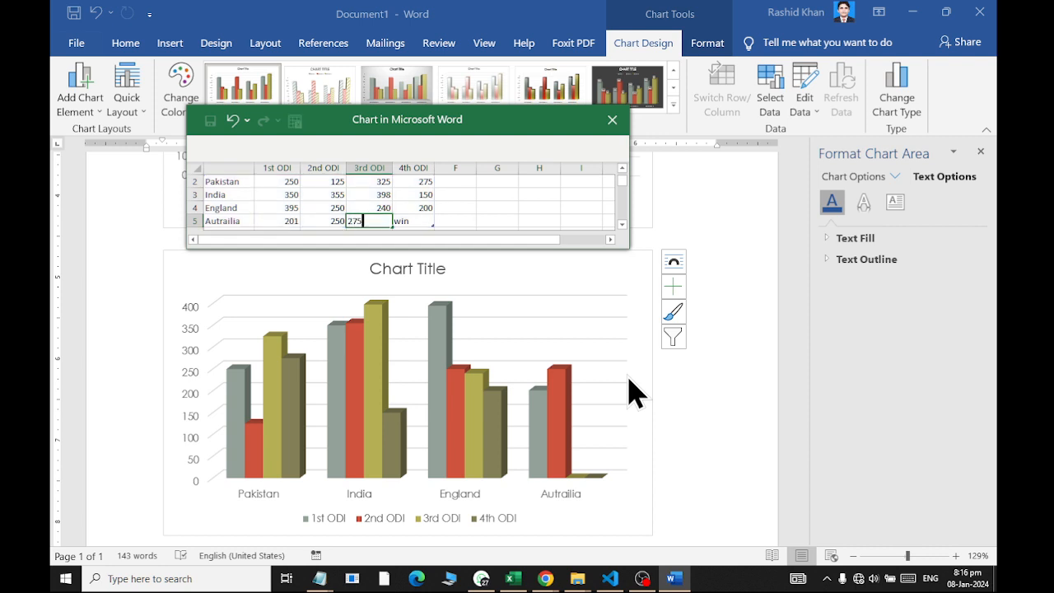
{"action": "key", "text": "Tab"}
{"action": "type", "text": "3"}
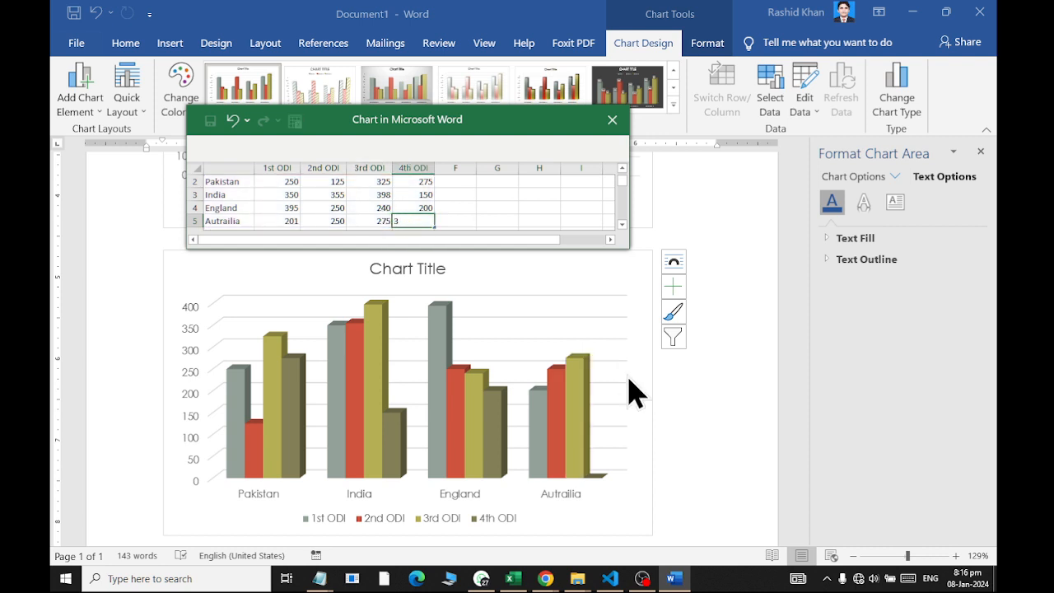
{"action": "key", "text": "Up"}
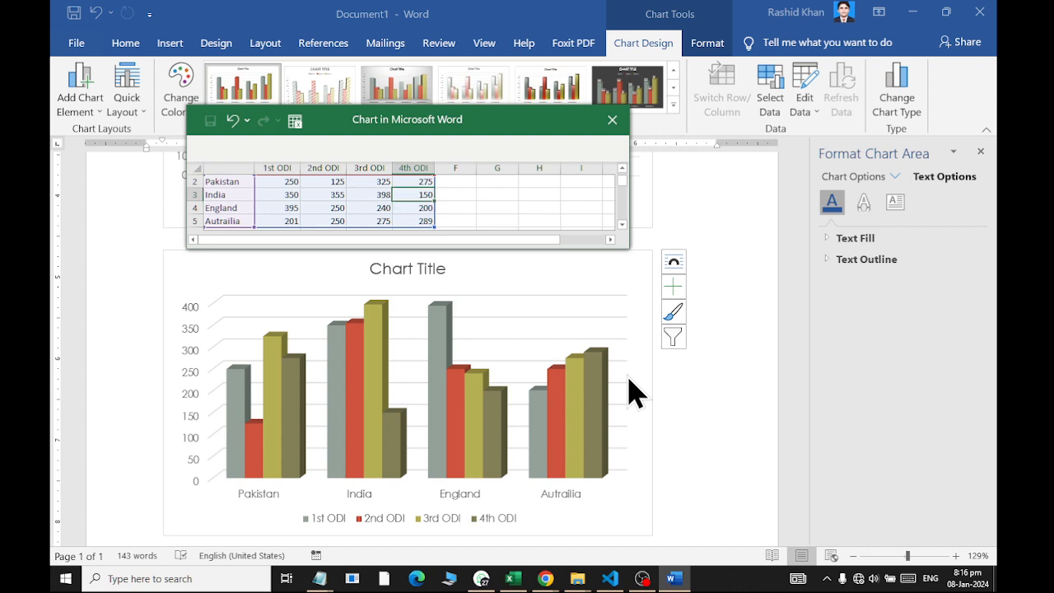
{"action": "left_click", "coordinate": [612, 119]}
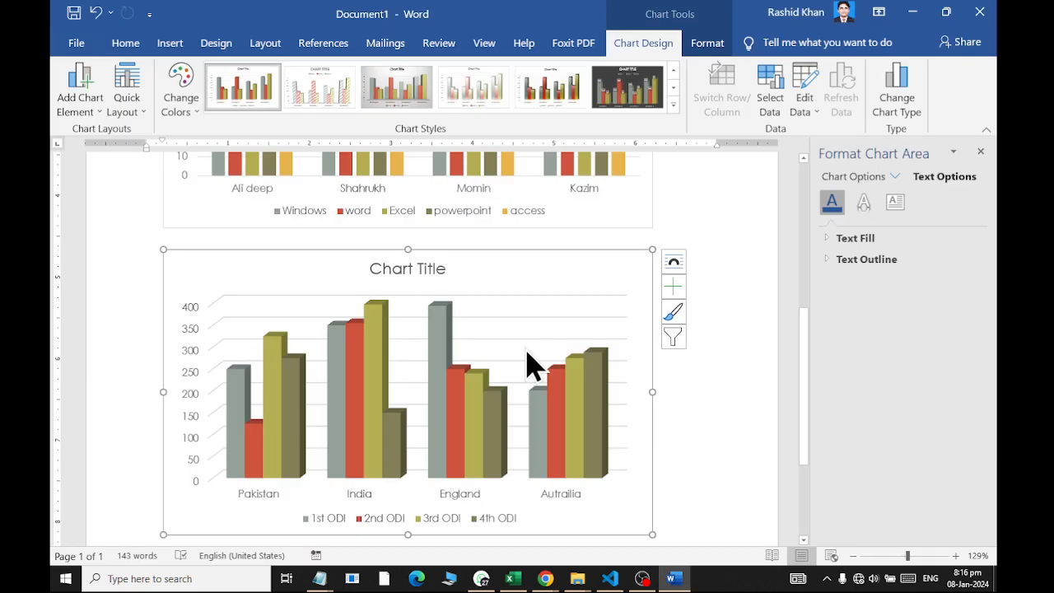
Select the Matric Class Score Card chart and open its data sheet for editing at cell G1
{"action": "scroll", "coordinate": [527, 346], "scroll_direction": "down", "scroll_amount": 1}
{"action": "scroll", "coordinate": [522, 308], "scroll_direction": "down", "scroll_amount": 1, "text": "ctrl"}
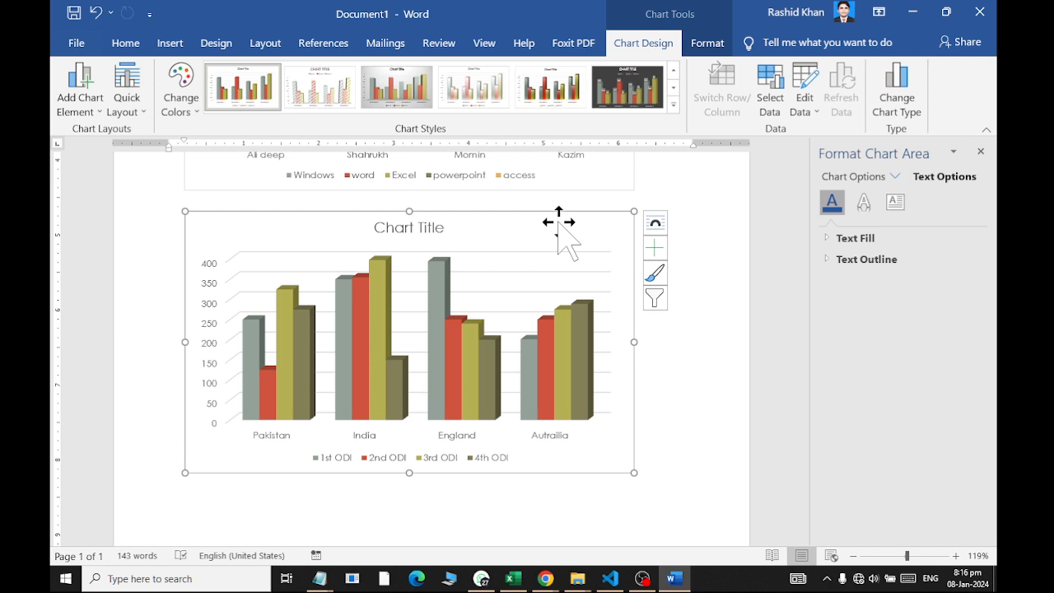
{"action": "scroll", "coordinate": [614, 219], "scroll_direction": "up", "scroll_amount": 6}
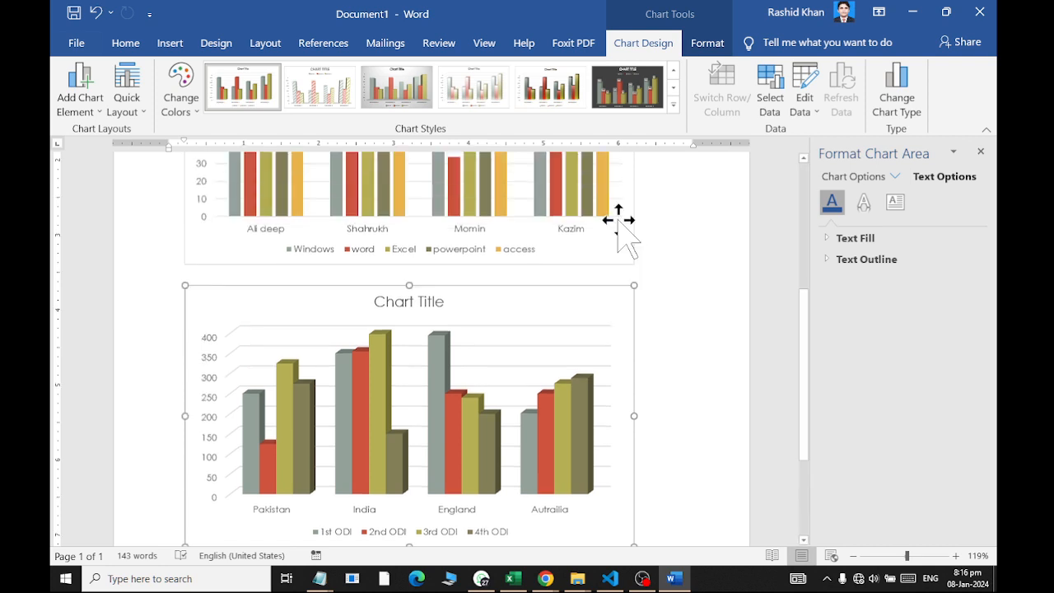
{"action": "left_click", "coordinate": [604, 290]}
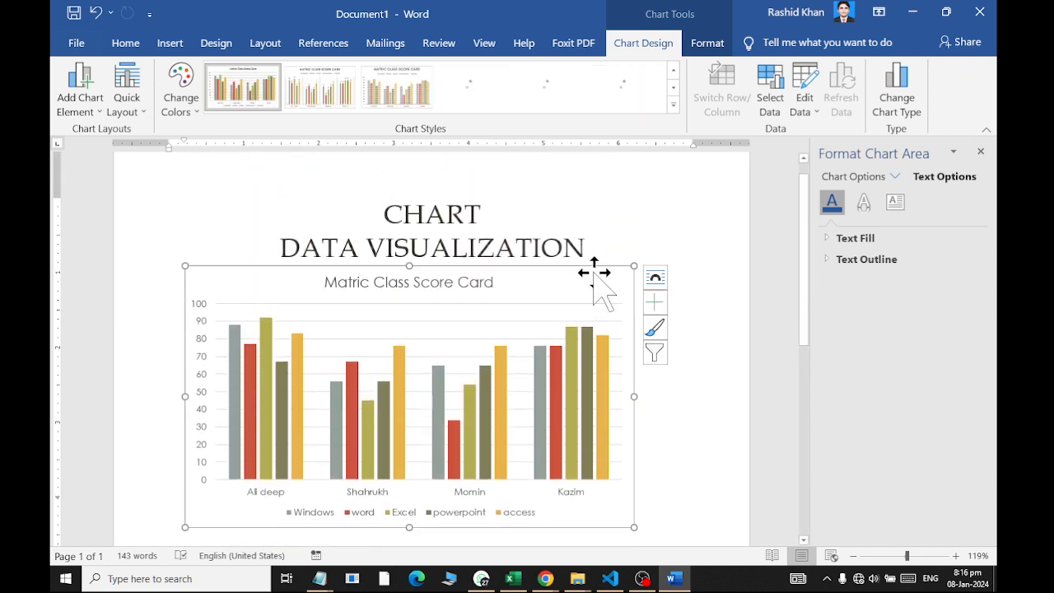
{"action": "left_click", "coordinate": [806, 103]}
{"action": "left_click", "coordinate": [819, 136]}
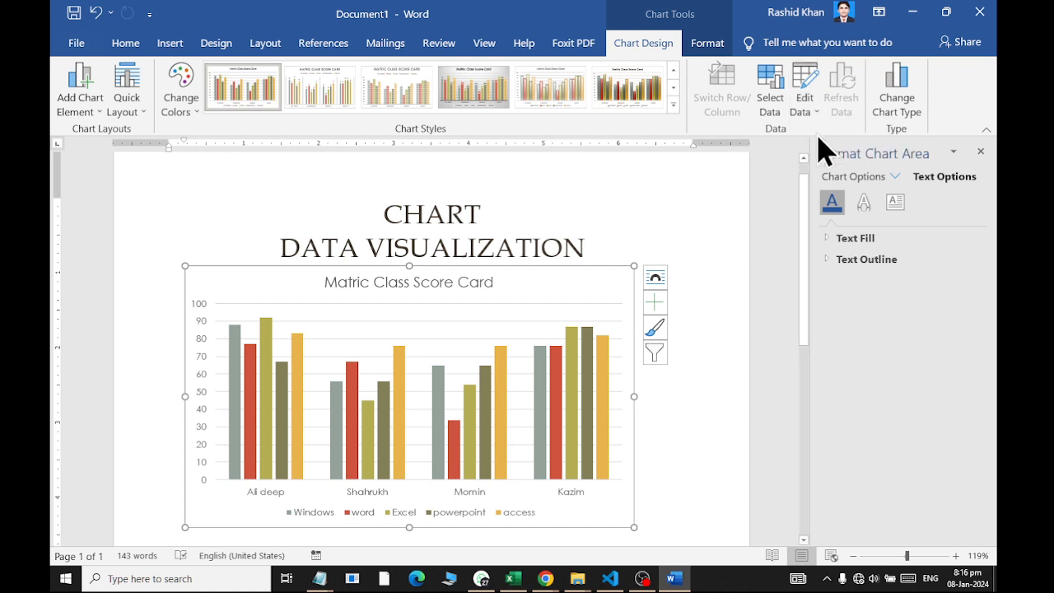
{"action": "left_click", "coordinate": [504, 196]}
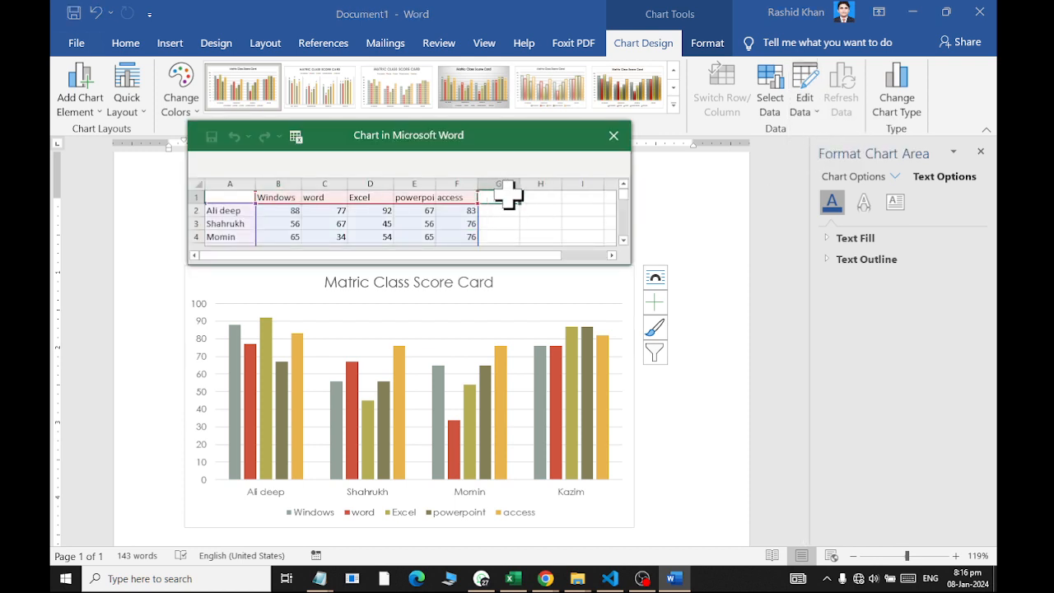
Add the column heading Photoshop in G1 and the score 76 in G2, dismissing the activation notice
{"action": "type", "text": "Phot"}
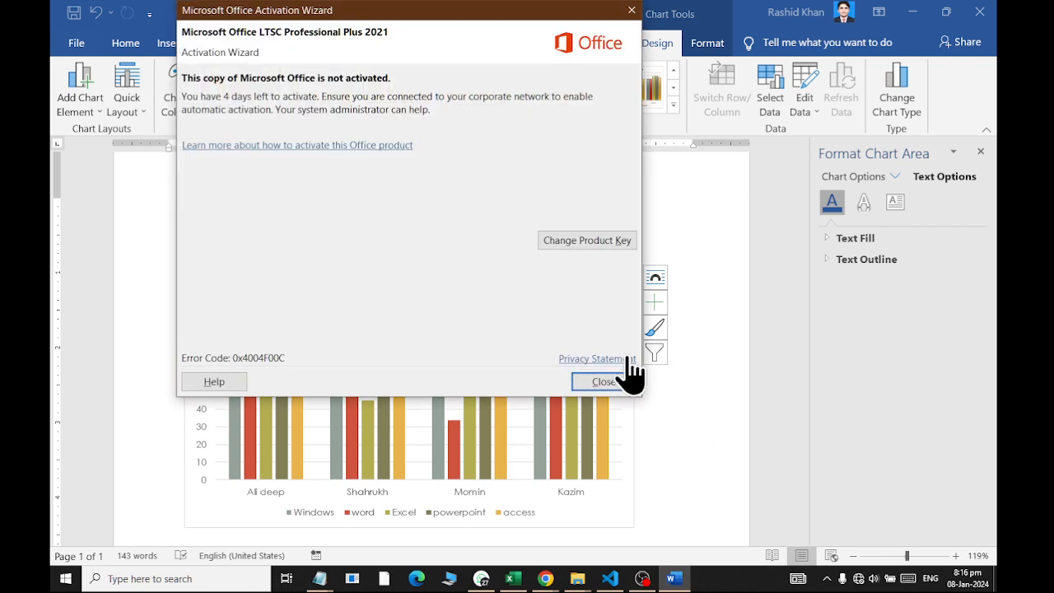
{"action": "left_click", "coordinate": [627, 359]}
{"action": "key", "text": "Return"}
{"action": "left_click", "coordinate": [595, 381]}
{"action": "type", "text": "oshop"}
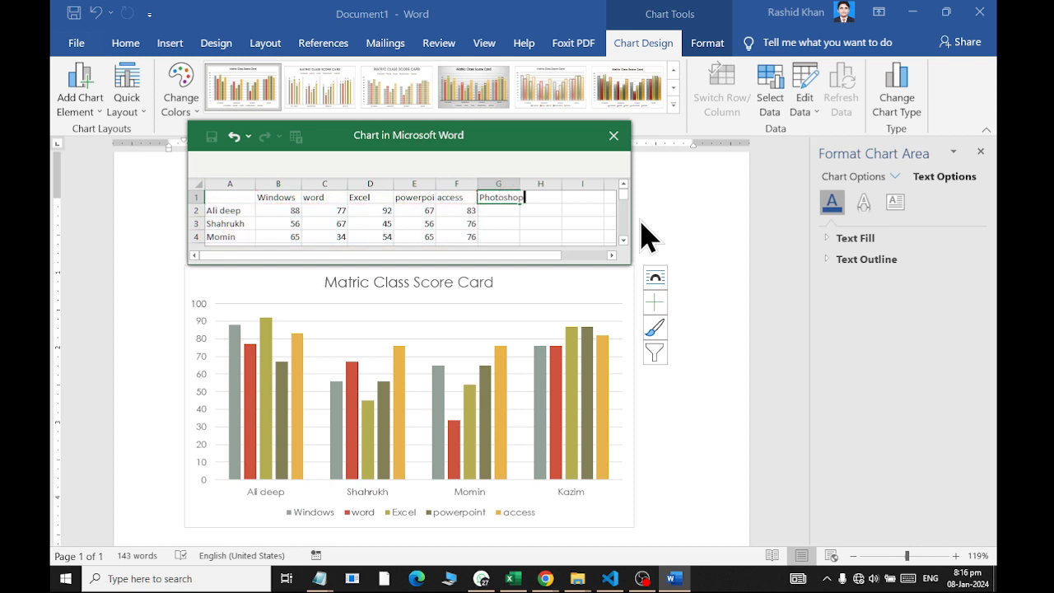
{"action": "key", "text": "Return"}
{"action": "type", "text": "76"}
{"action": "key", "text": "Tab"}
{"action": "type", "text": "86"}
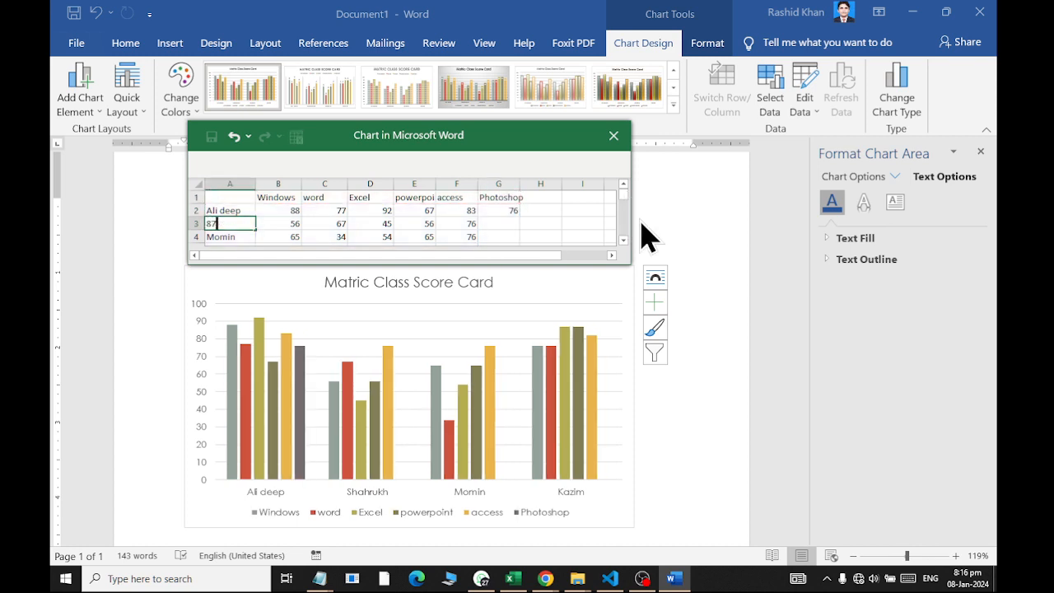
{"action": "key", "text": "Escape"}
Enter the Photoshop scores 66, 44 and 87 in G3 to G5
{"action": "key", "text": "Right"}
{"action": "key", "text": "Right"}
{"action": "key", "text": "Right"}
{"action": "key", "text": "Right"}
{"action": "key", "text": "Right"}
{"action": "key", "text": "Right"}
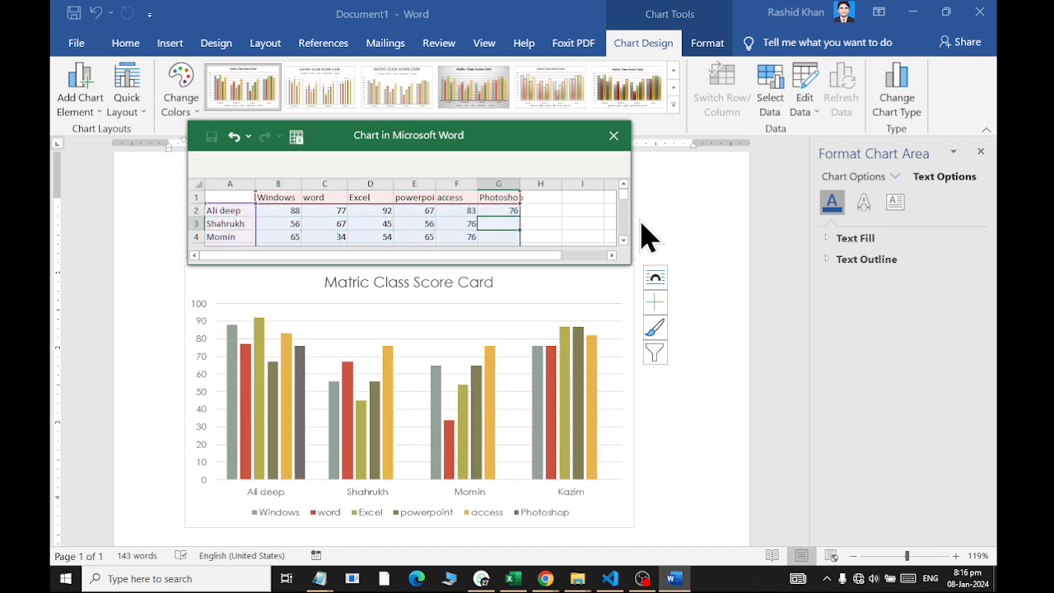
{"action": "type", "text": "66"}
{"action": "key", "text": "Return"}
{"action": "type", "text": "44"}
{"action": "key", "text": "Return"}
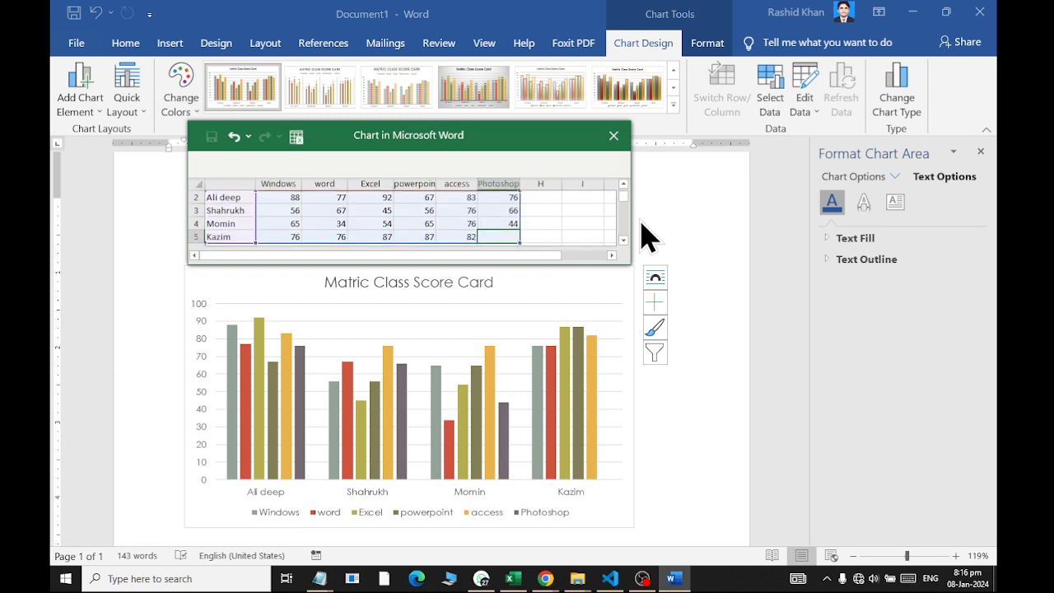
{"action": "type", "text": "87"}
{"action": "key", "text": "Return"}
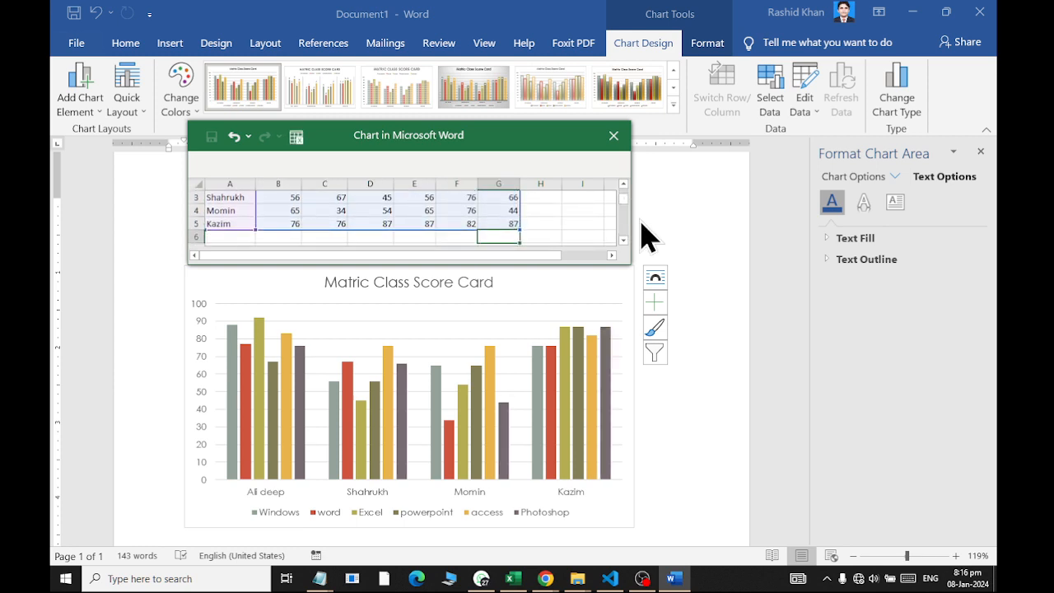
Add a fifth student's name in A6 with scores 65, 76, 56, 87, 56 and 43 in B6 to G6, and close the data sheet
{"action": "left_click", "coordinate": [216, 236]}
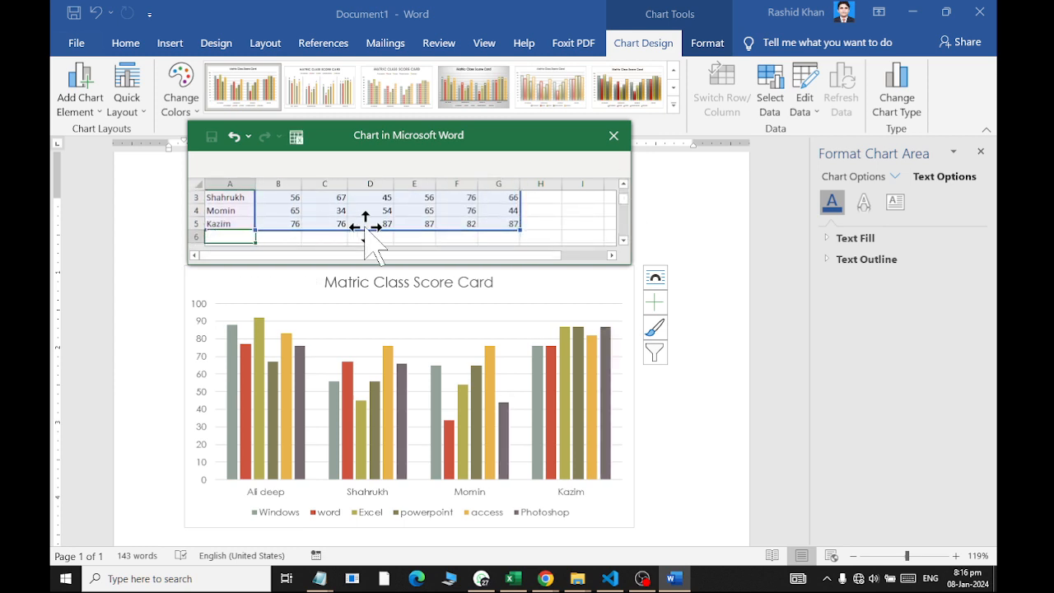
{"action": "type", "text": "Rehan"}
{"action": "key", "text": "Tab"}
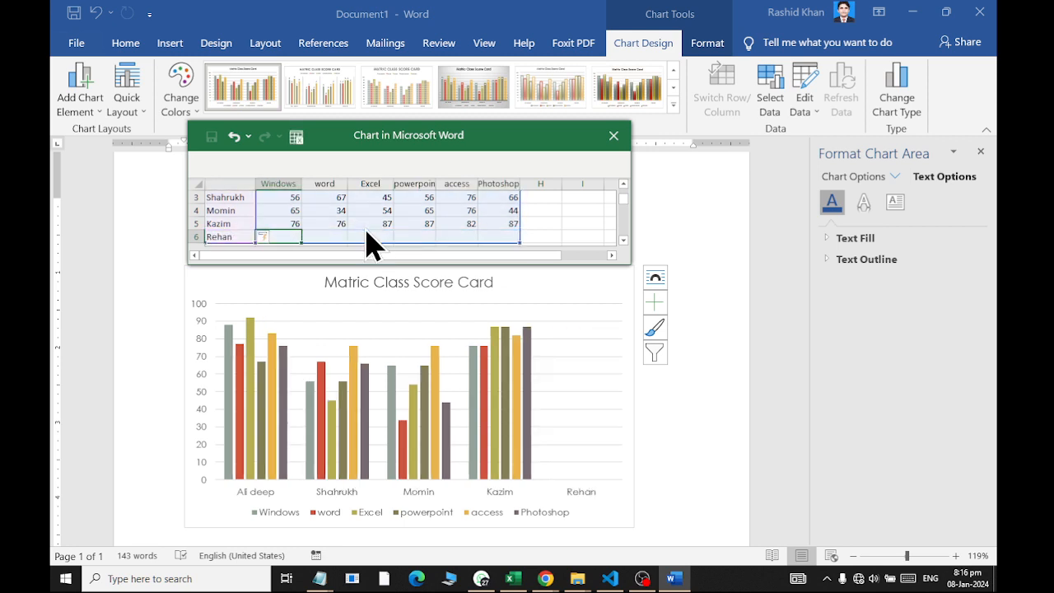
{"action": "type", "text": "65"}
{"action": "key", "text": "Tab"}
{"action": "type", "text": "76"}
{"action": "key", "text": "Tab"}
{"action": "type", "text": "56"}
{"action": "key", "text": "Tab"}
{"action": "type", "text": "87\t56"}
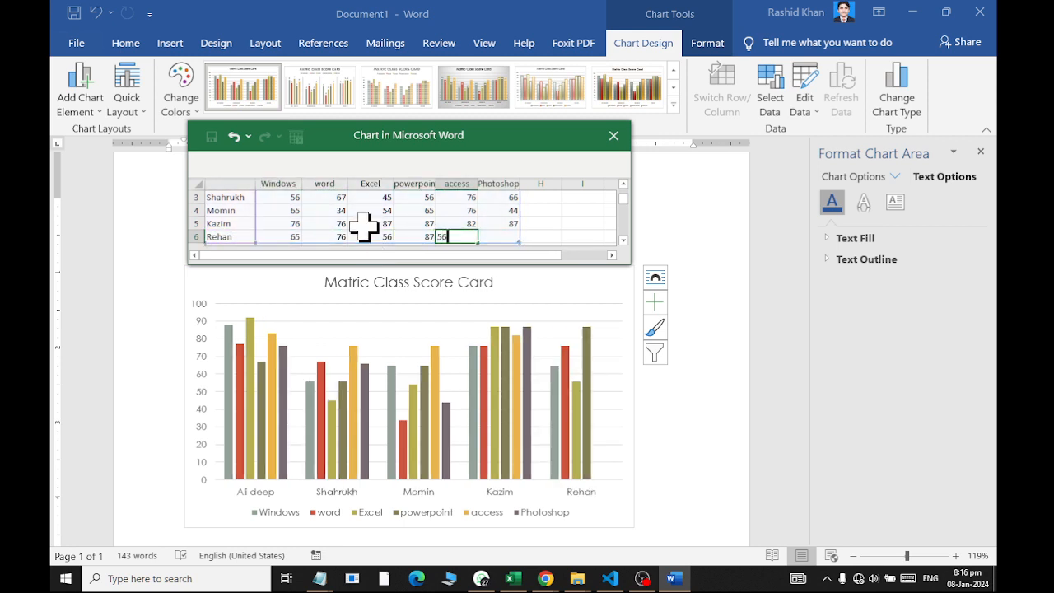
{"action": "key", "text": "Tab"}
{"action": "type", "text": "23"}
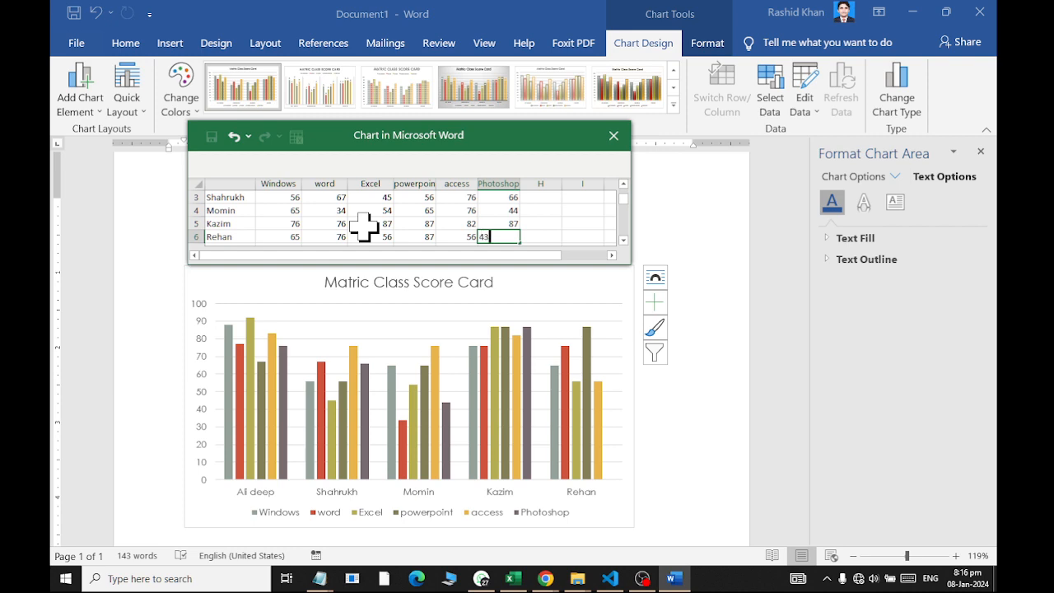
{"action": "key", "text": "Tab"}
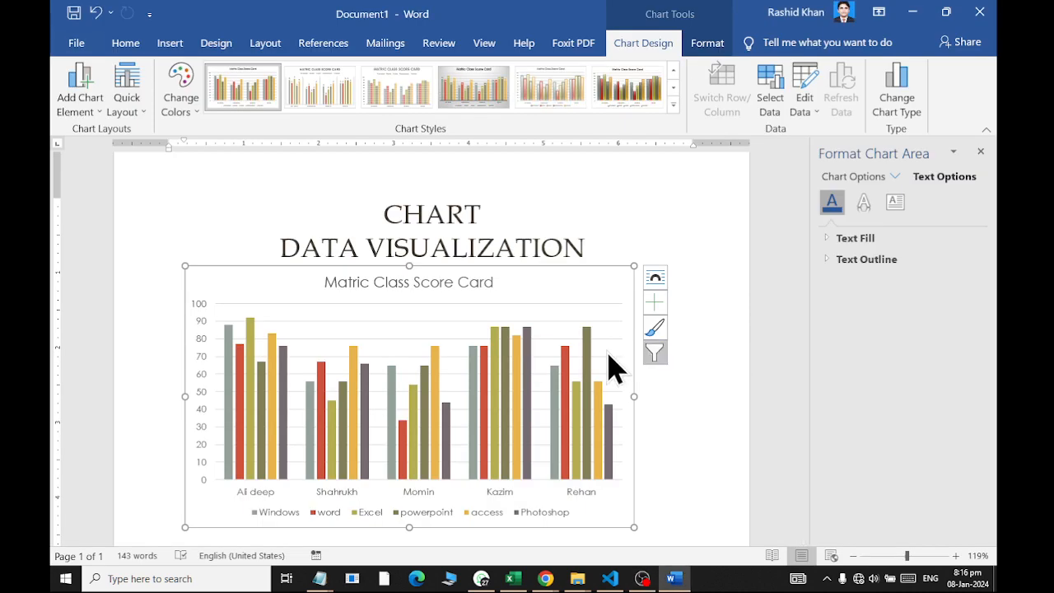
Exclude the third student from the Matric Class Score Card chart's source data and close the data sheet
{"action": "scroll", "coordinate": [607, 365], "scroll_direction": "down", "scroll_amount": 5}
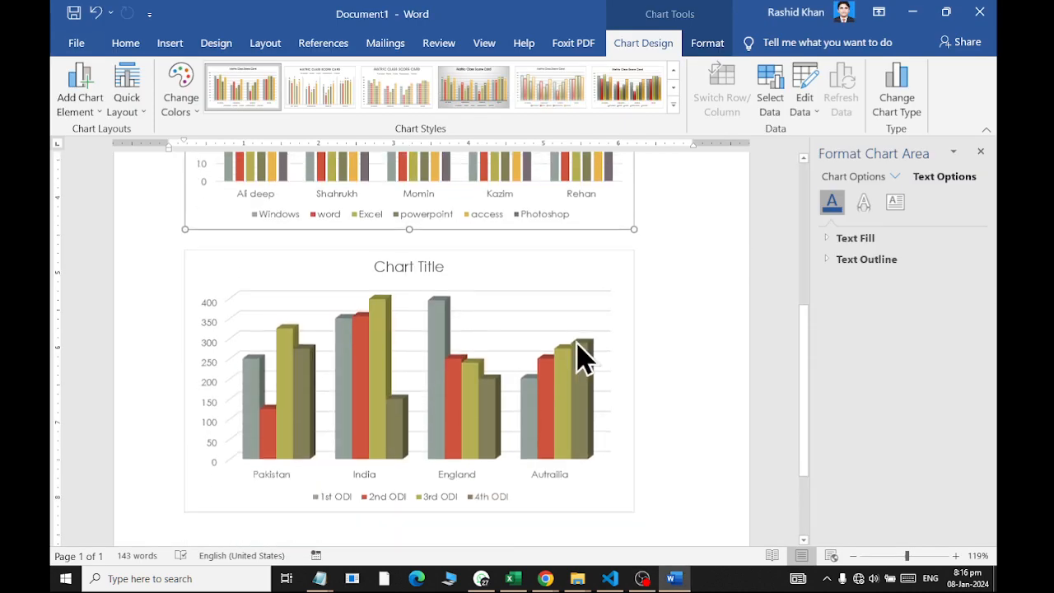
{"action": "left_click", "coordinate": [581, 243]}
{"action": "left_click", "coordinate": [585, 289]}
{"action": "scroll", "coordinate": [588, 301], "scroll_direction": "up", "scroll_amount": 5}
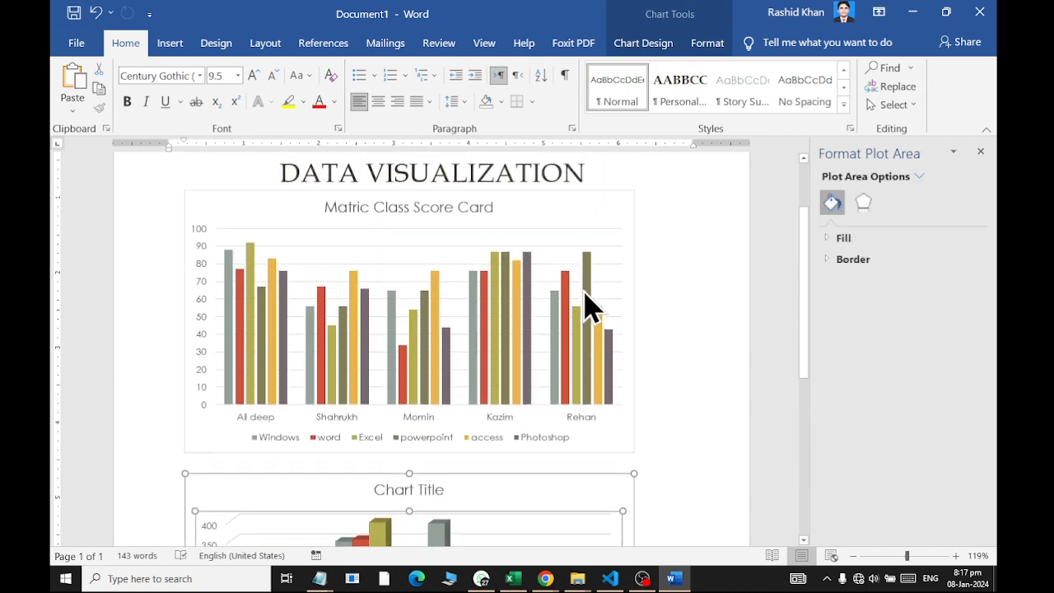
{"action": "left_click", "coordinate": [593, 176]}
{"action": "left_click", "coordinate": [599, 215]}
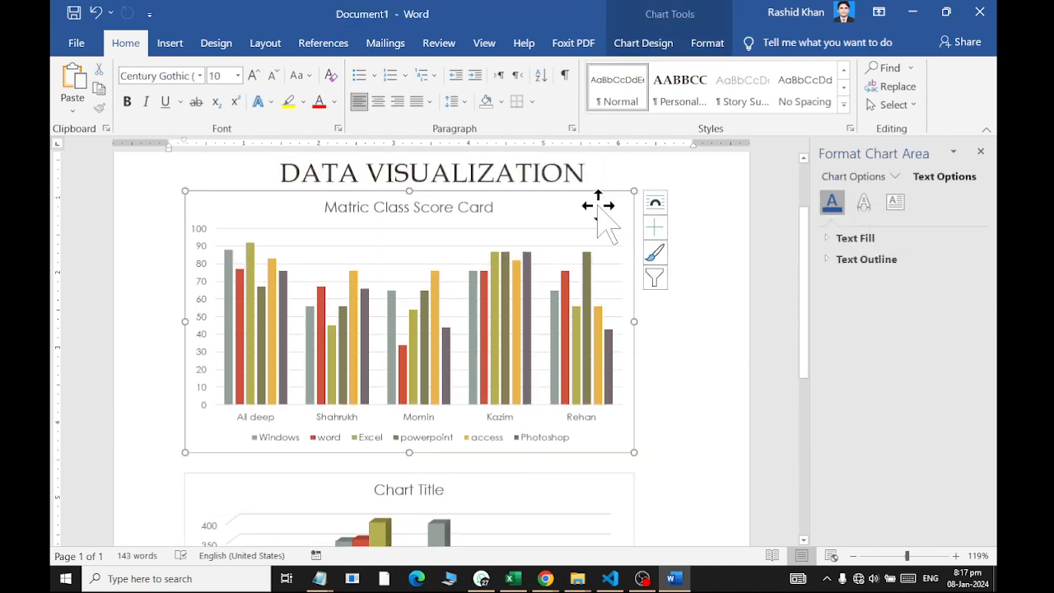
{"action": "left_click", "coordinate": [642, 44]}
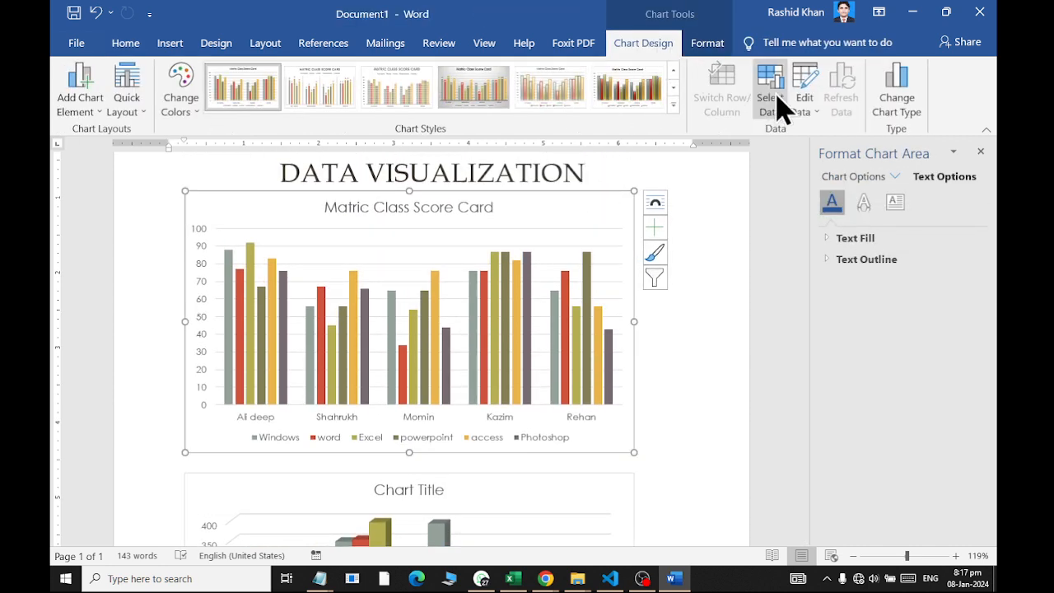
{"action": "left_click", "coordinate": [758, 116]}
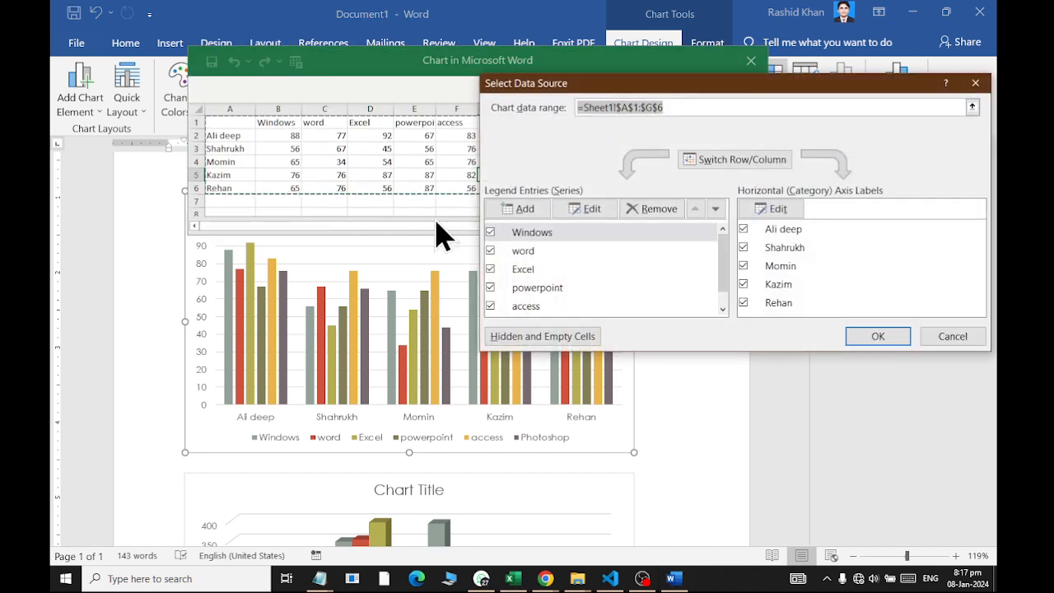
{"action": "left_click", "coordinate": [744, 267]}
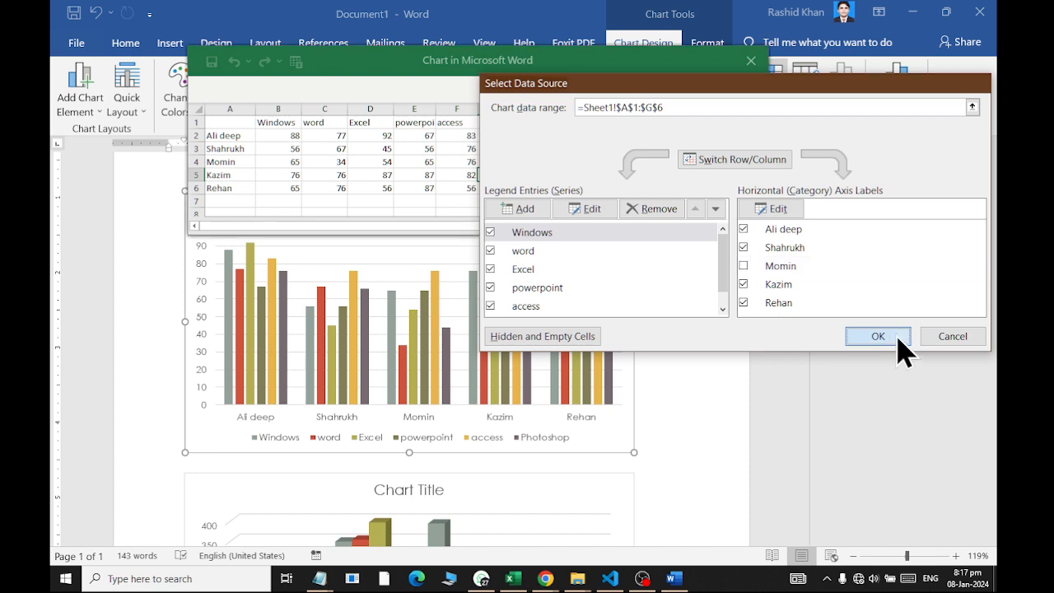
{"action": "left_click", "coordinate": [896, 338]}
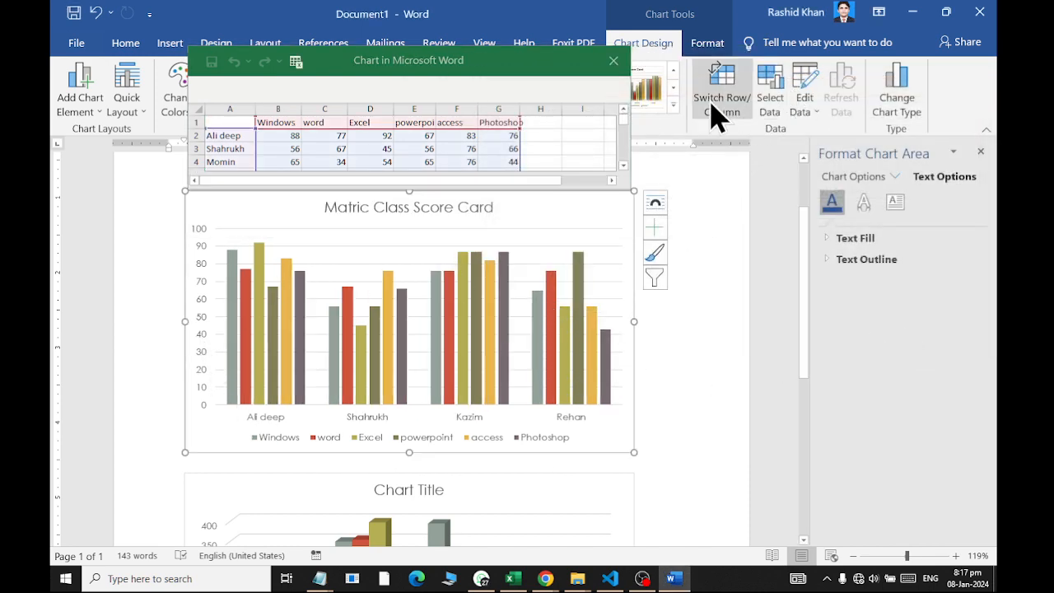
{"action": "left_click", "coordinate": [613, 60]}
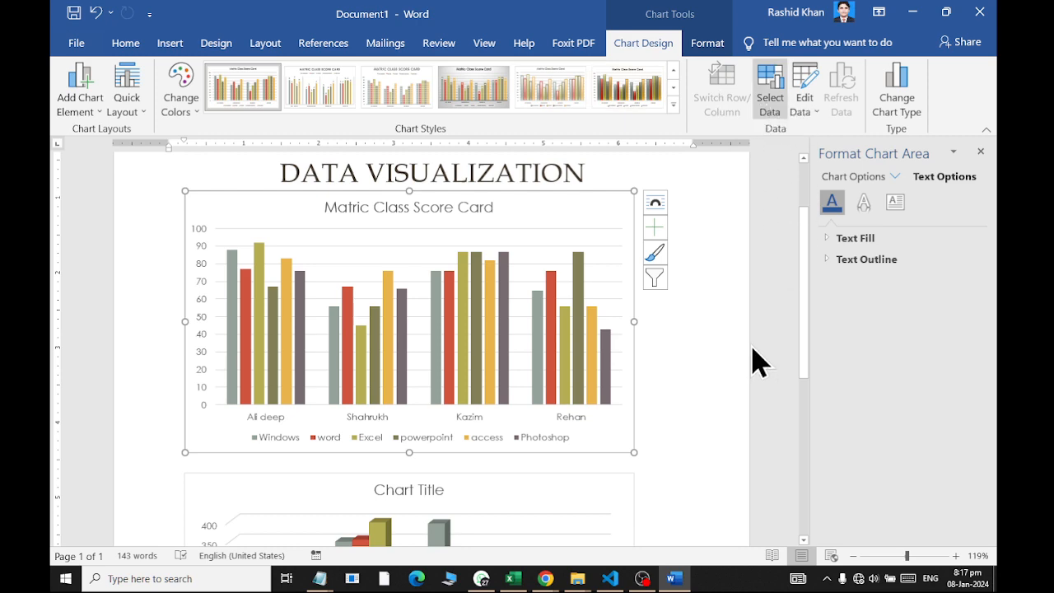
Include the third student again and exclude the powerpoint series from the Matric Class Score Card chart's data, closing the data sheet
{"action": "left_click", "coordinate": [745, 267]}
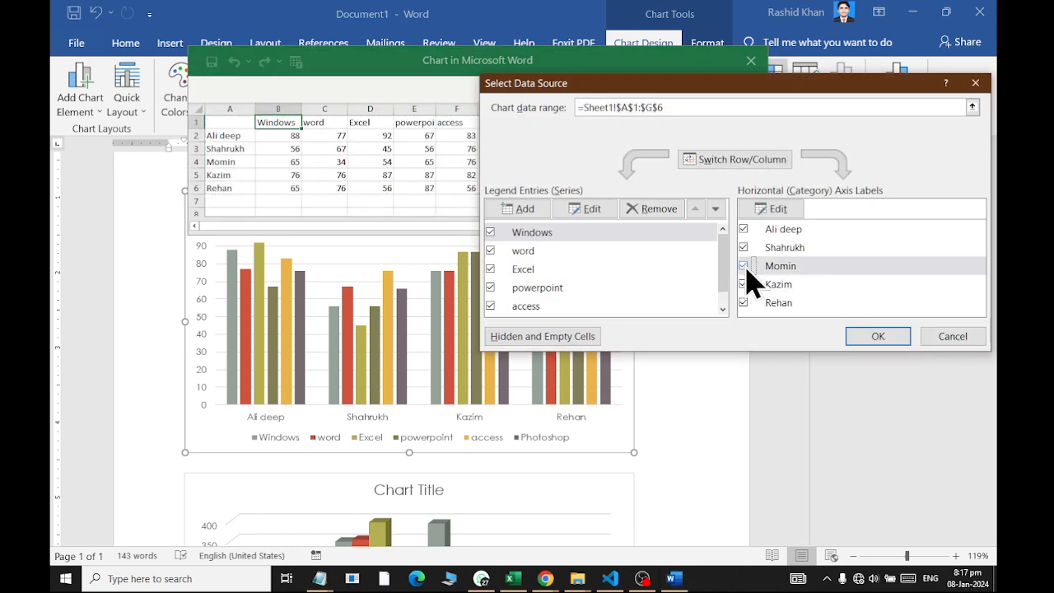
{"action": "left_click", "coordinate": [490, 287]}
{"action": "left_click", "coordinate": [490, 288]}
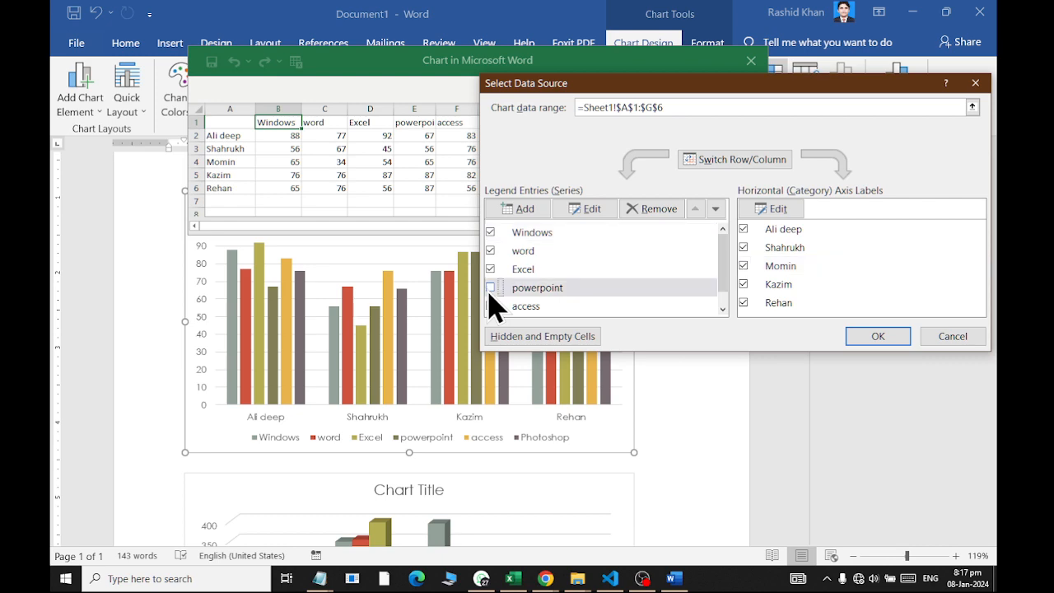
{"action": "left_click", "coordinate": [880, 337]}
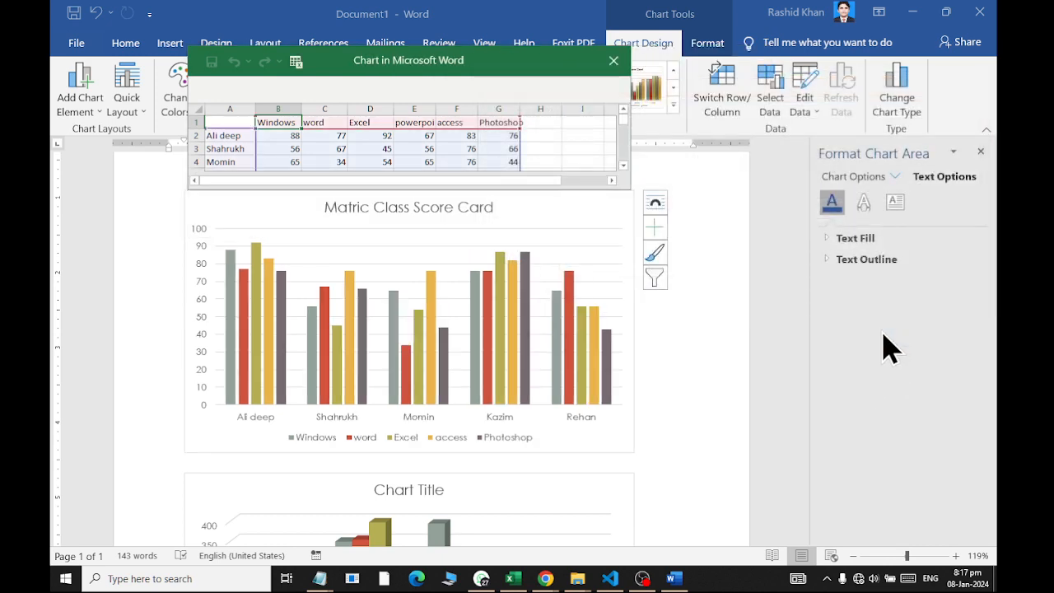
{"action": "left_click", "coordinate": [613, 61]}
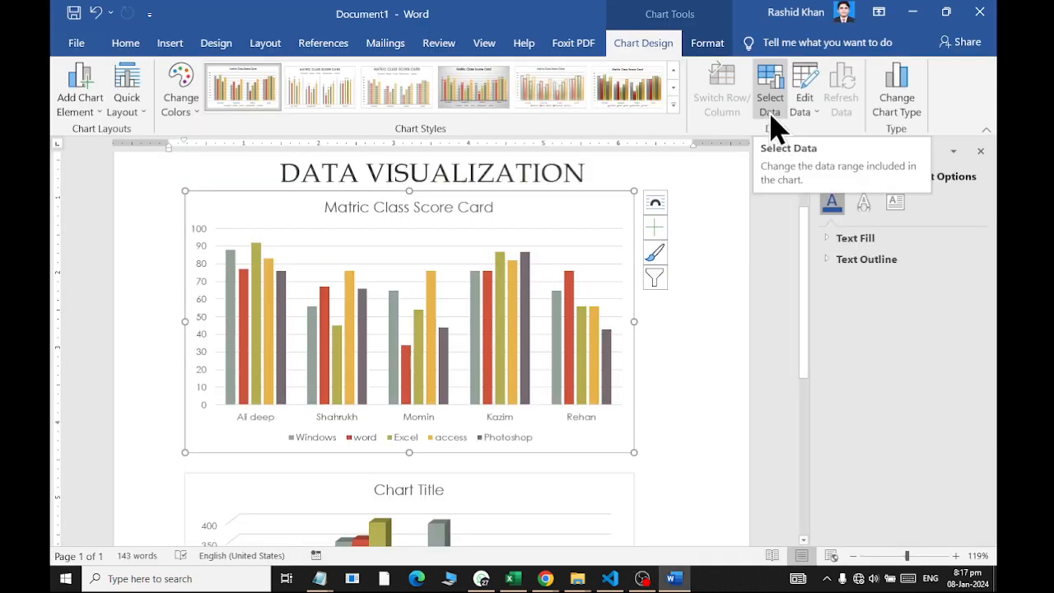
Apply the last available chart style and the third Colorful palette to the Matric Class Score Card chart
{"action": "scroll", "coordinate": [455, 290], "scroll_direction": "up", "scroll_amount": 1, "text": "ctrl"}
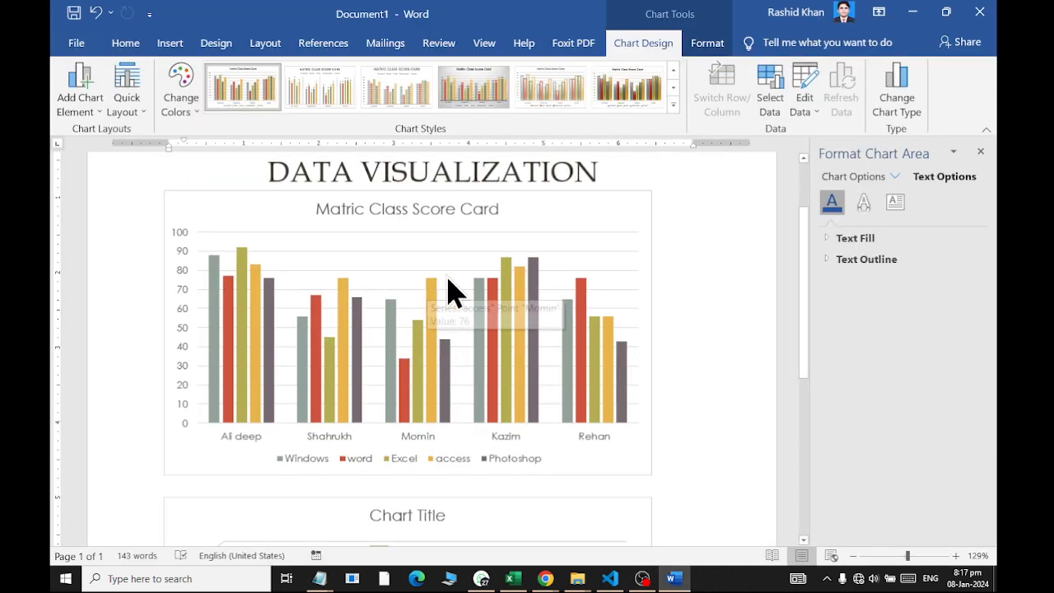
{"action": "left_click", "coordinate": [674, 105]}
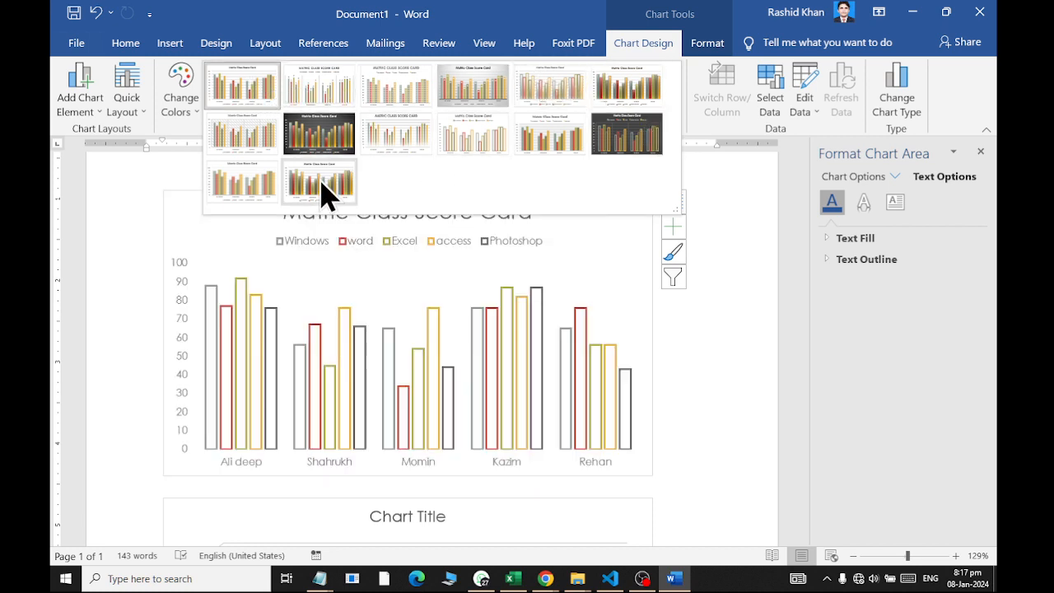
{"action": "left_click", "coordinate": [322, 195]}
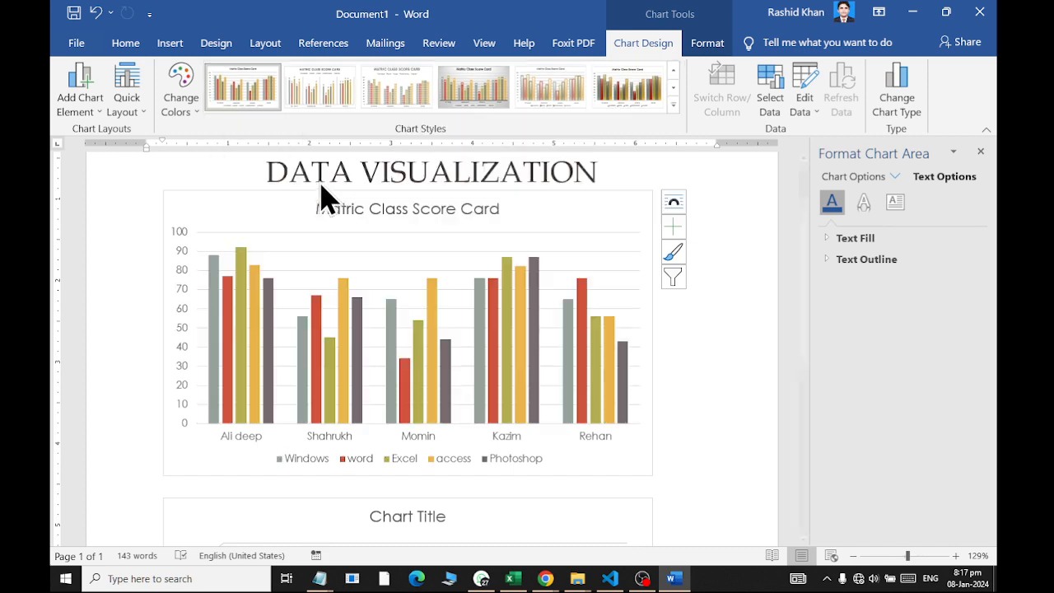
{"action": "left_click", "coordinate": [182, 92]}
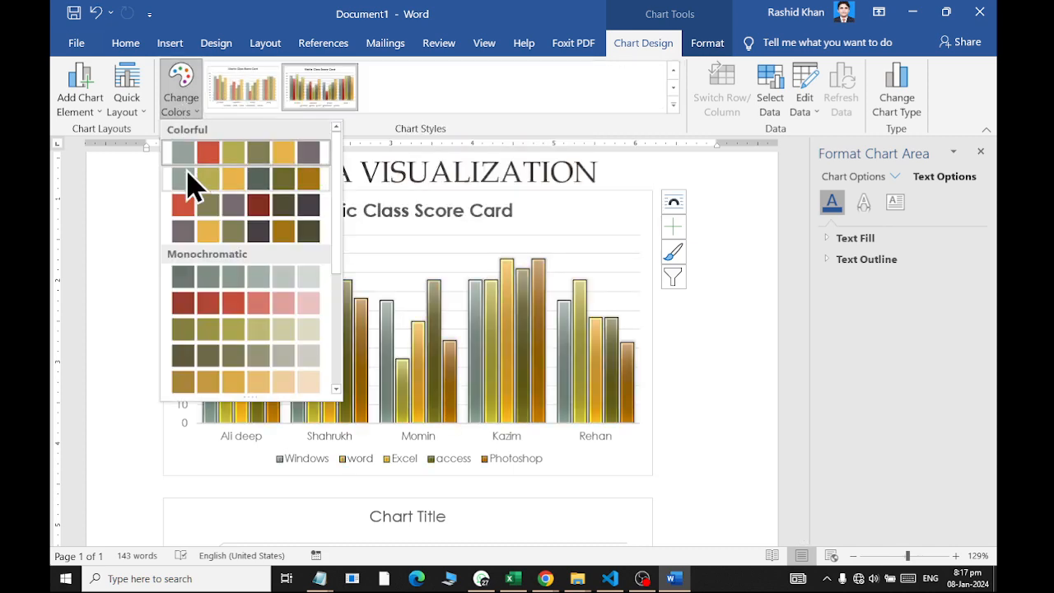
{"action": "left_click", "coordinate": [188, 235]}
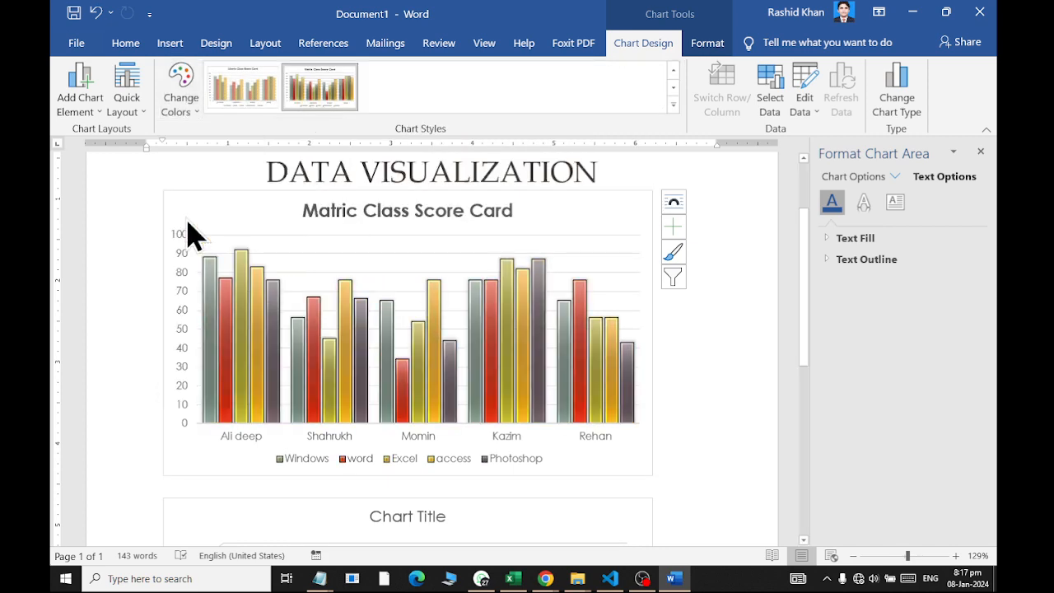
Try quick layouts 1, 3 and 2 in turn on the Matric Class Score Card chart
{"action": "left_click", "coordinate": [137, 112]}
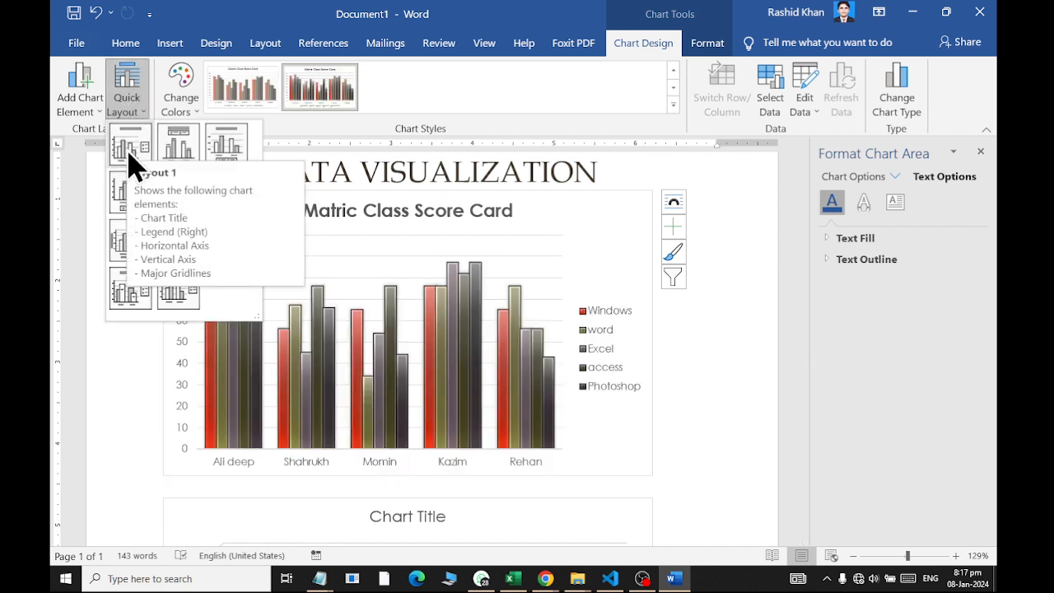
{"action": "left_click", "coordinate": [129, 154]}
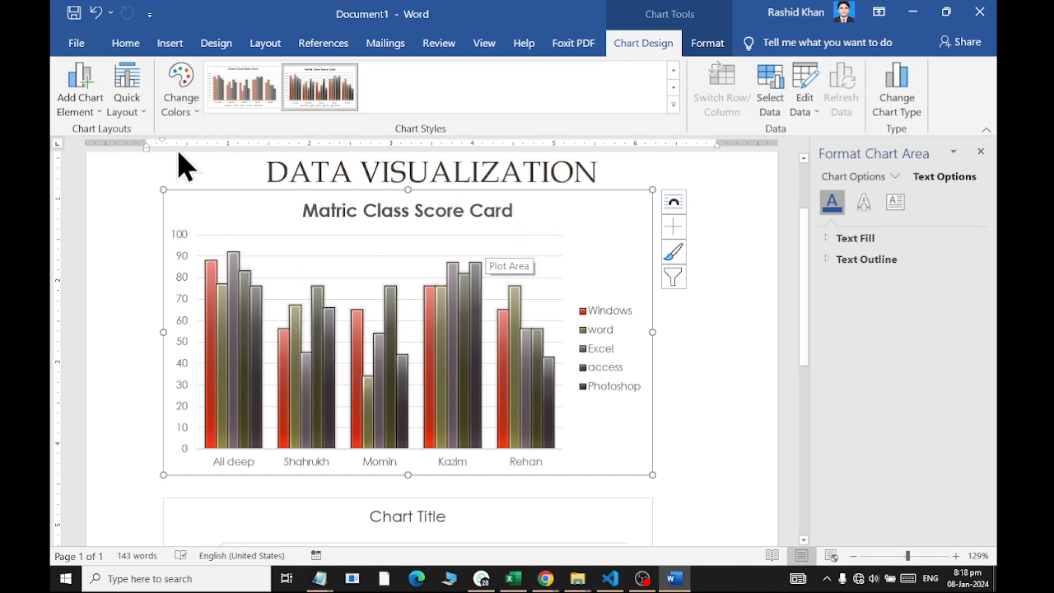
{"action": "left_click", "coordinate": [128, 106]}
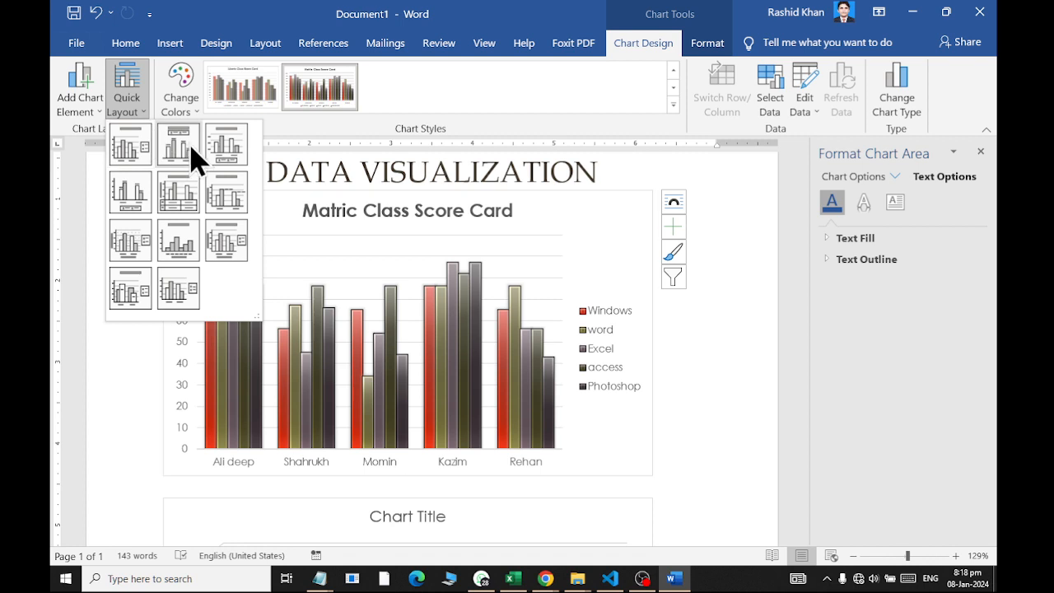
{"action": "left_click", "coordinate": [225, 147]}
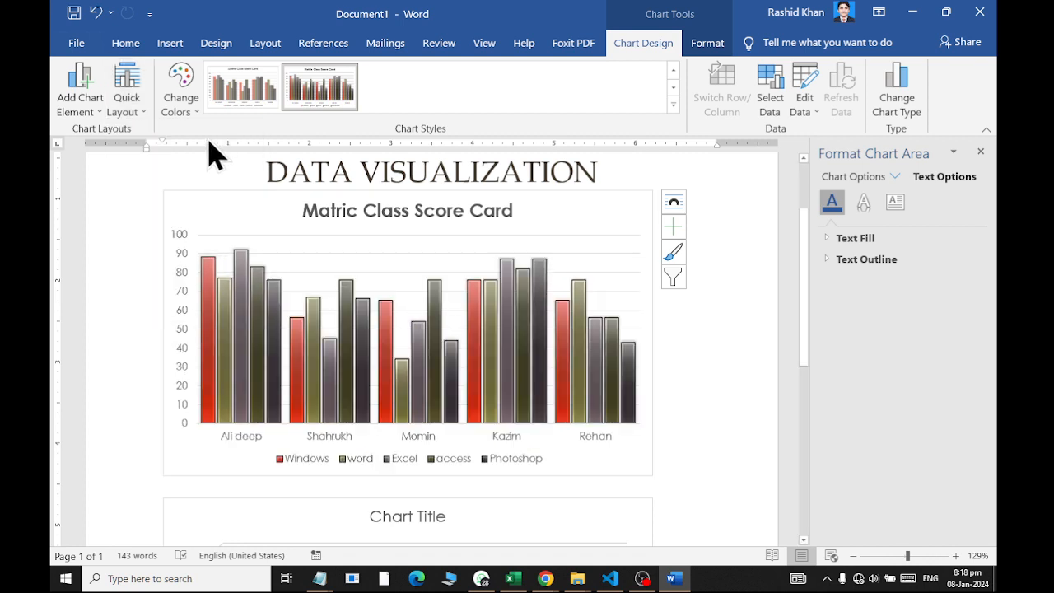
{"action": "left_click", "coordinate": [128, 106]}
{"action": "left_click", "coordinate": [196, 155]}
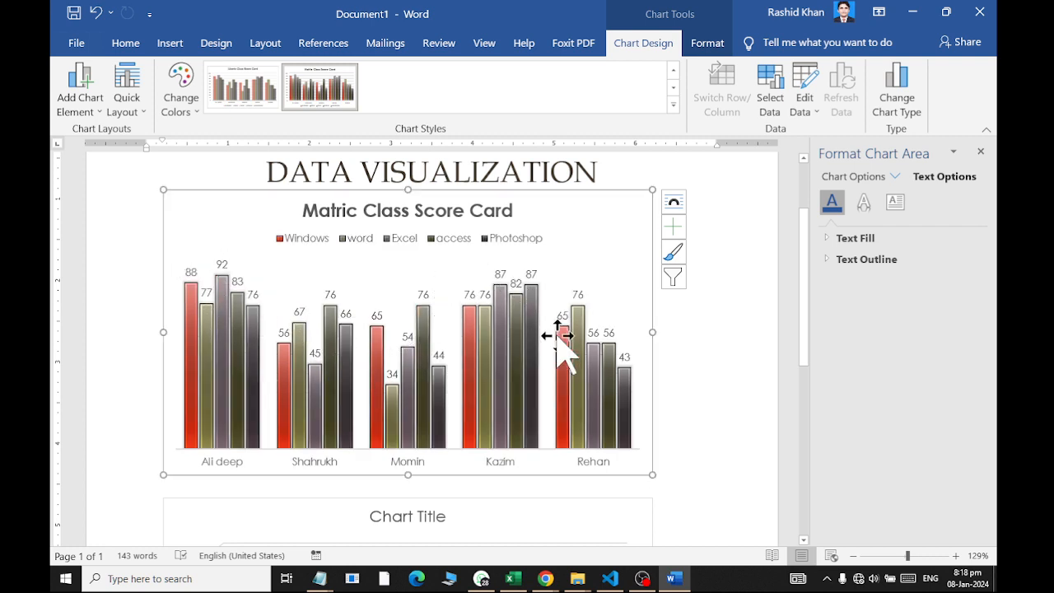
Apply quick layout 5, with a data table below the columns, to the Matric Class Score Card chart
{"action": "left_click", "coordinate": [134, 118]}
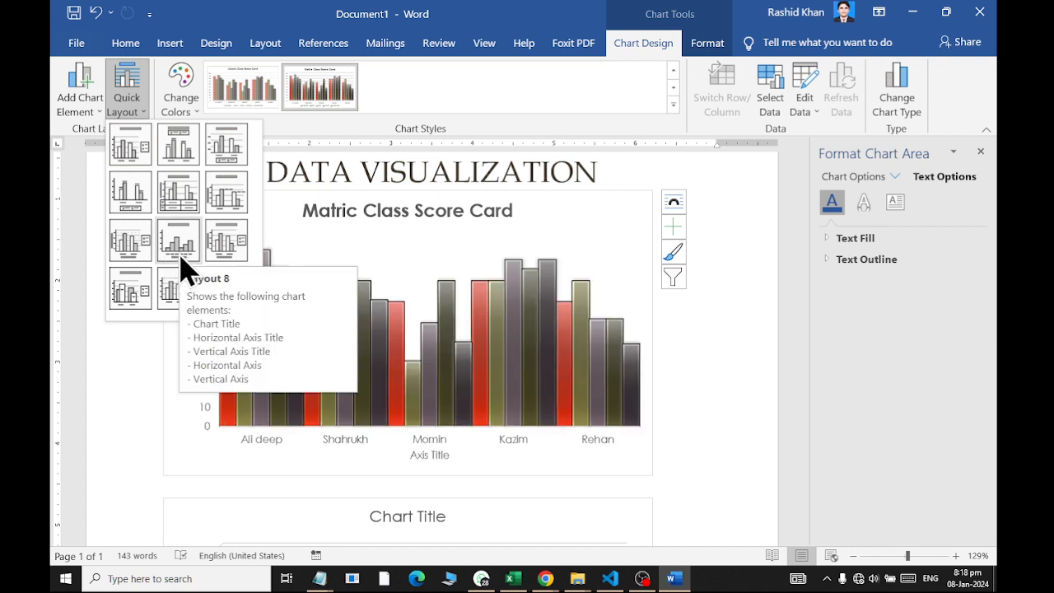
{"action": "left_click", "coordinate": [182, 207]}
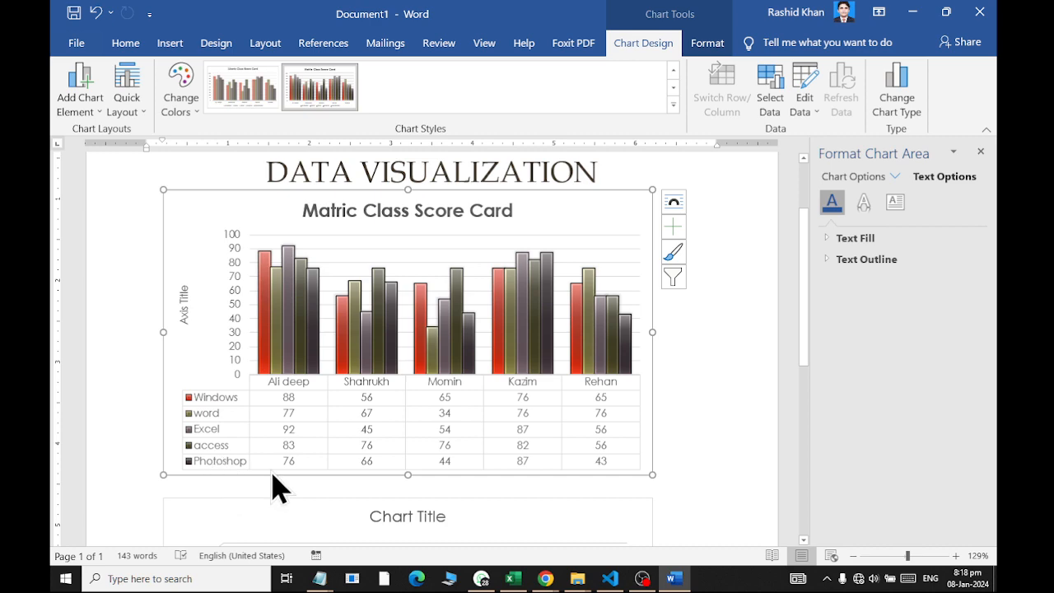
{"action": "scroll", "coordinate": [274, 486], "scroll_direction": "up", "scroll_amount": 4}
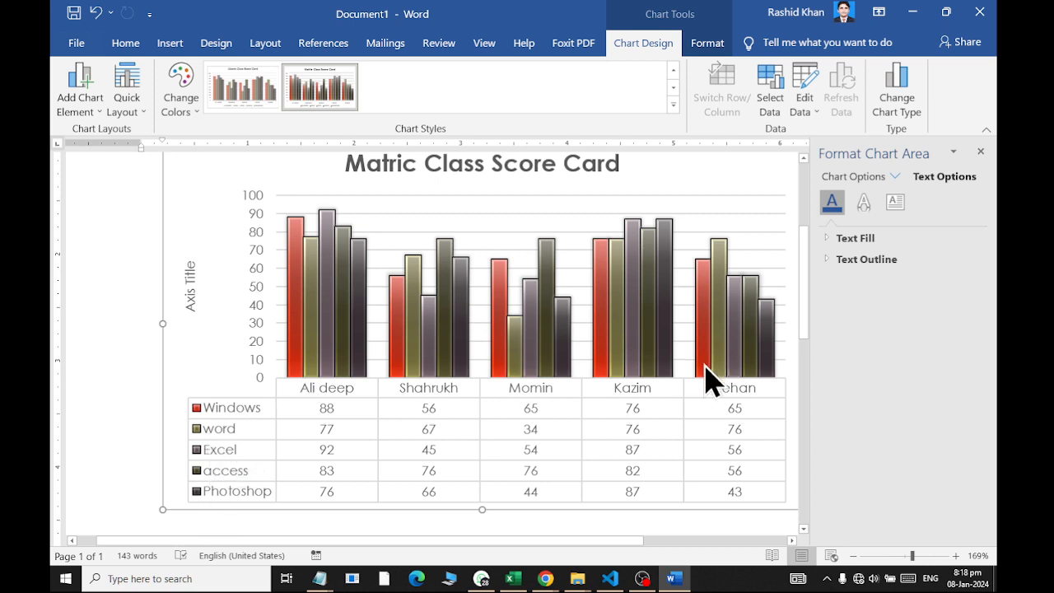
Swap rows and columns in the score chart's data source to plot subjects as categories and students as series
{"action": "left_click", "coordinate": [786, 115]}
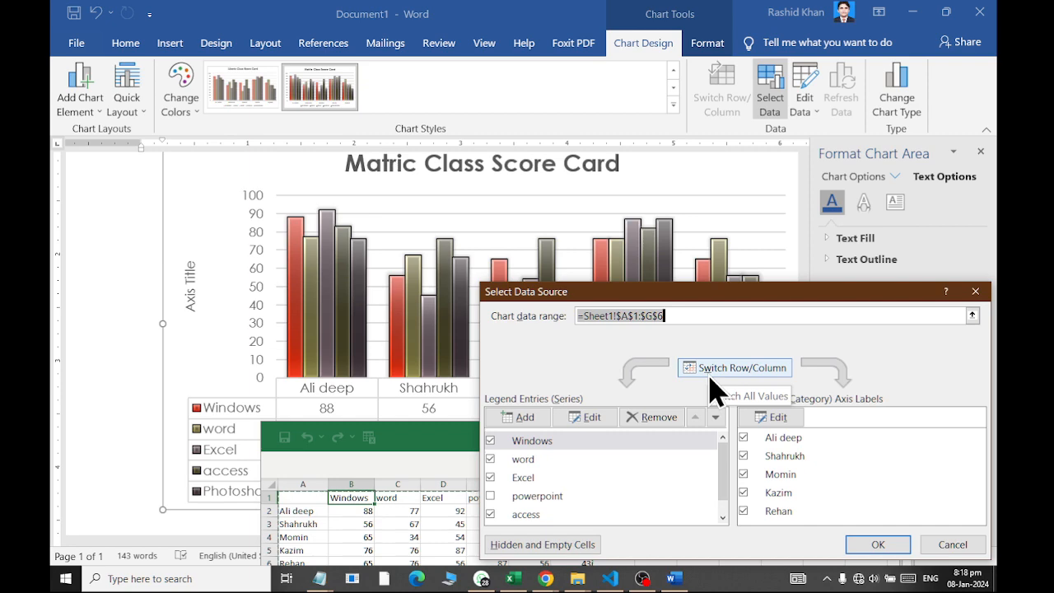
{"action": "left_click", "coordinate": [709, 370]}
{"action": "left_click", "coordinate": [891, 545]}
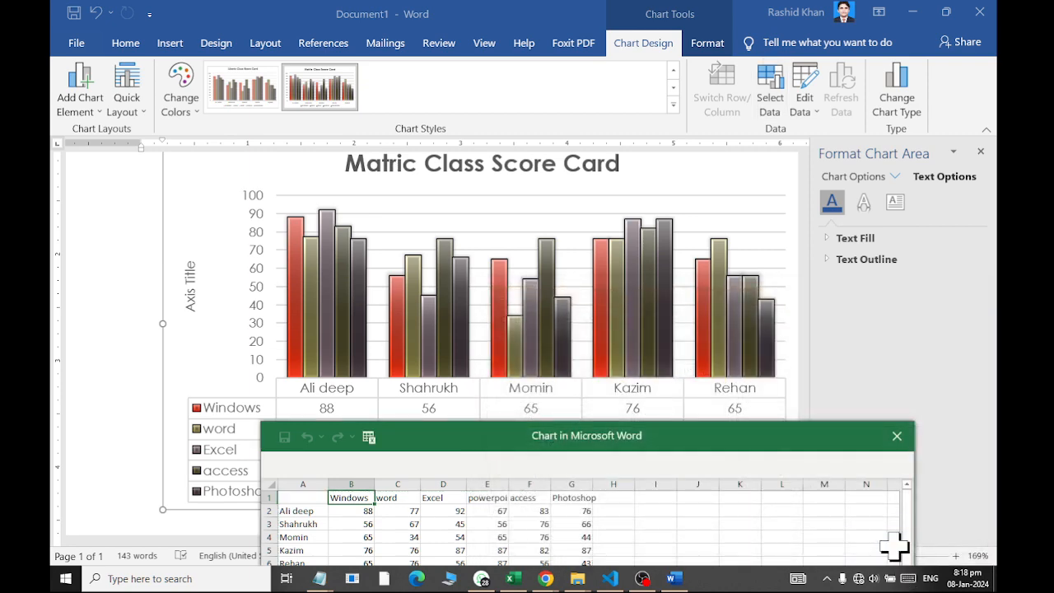
{"action": "left_click", "coordinate": [692, 427]}
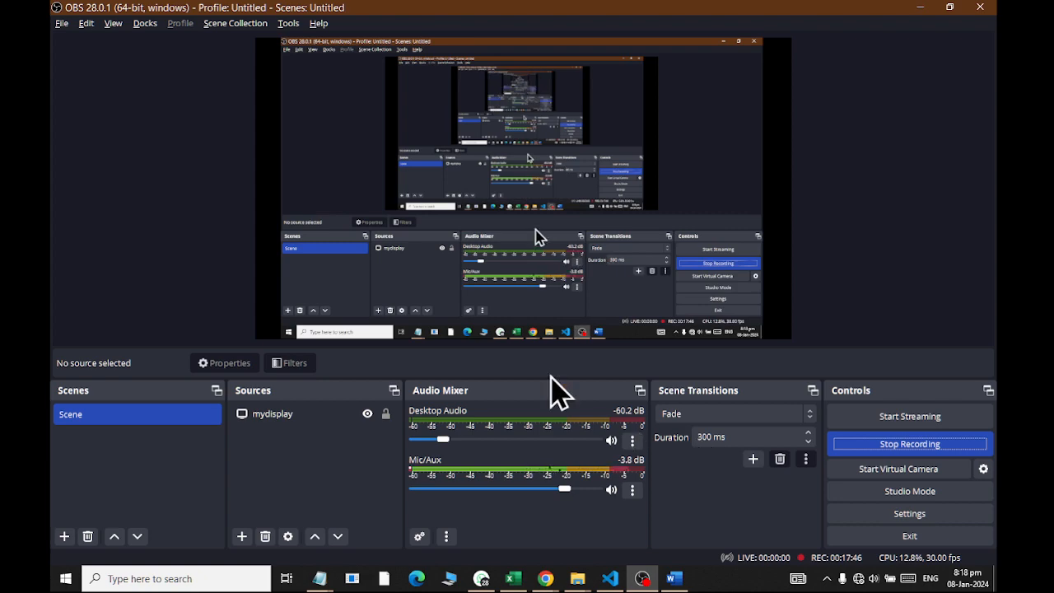
{"action": "key", "text": "alt+Tab"}
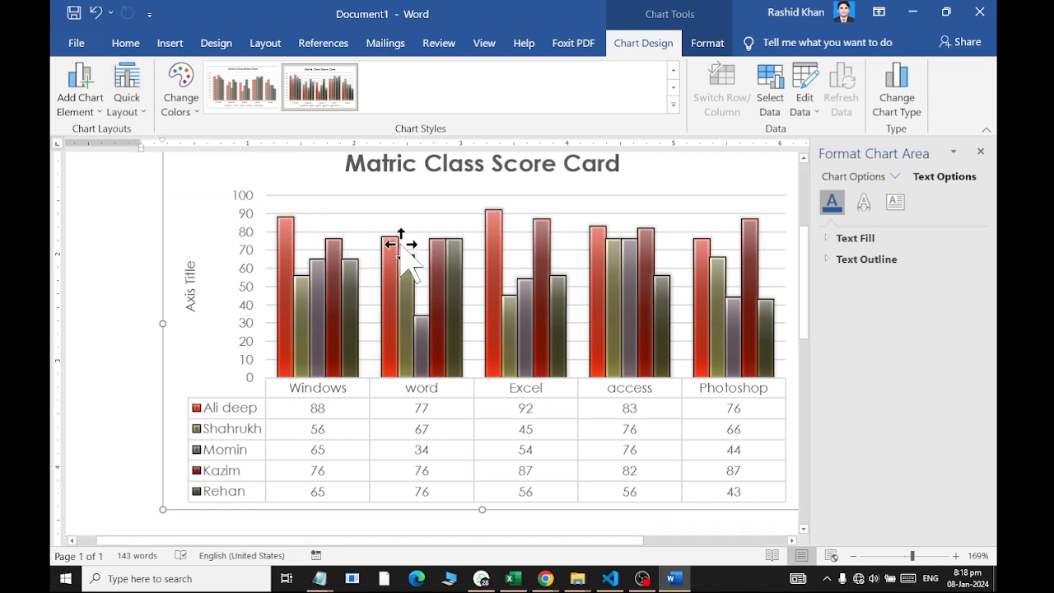
Insert three blank paragraphs between the Matric Class Score Card chart and the 3-D cricket chart
{"action": "scroll", "coordinate": [404, 238], "scroll_direction": "down", "scroll_amount": 7}
{"action": "scroll", "coordinate": [555, 295], "scroll_direction": "up", "scroll_amount": 2}
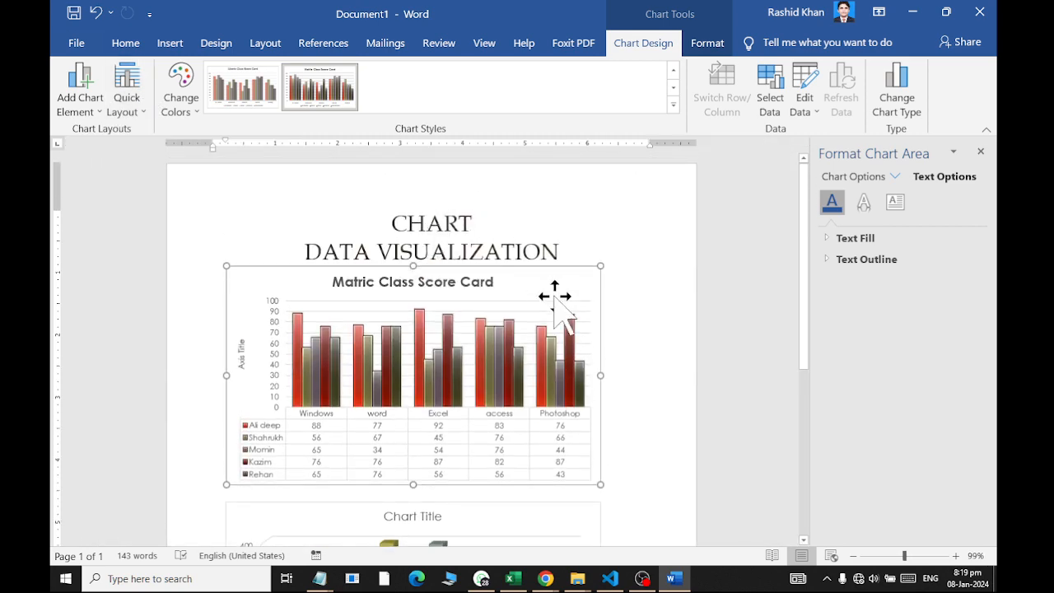
{"action": "scroll", "coordinate": [565, 352], "scroll_direction": "down", "scroll_amount": 5}
{"action": "left_click", "coordinate": [616, 256]}
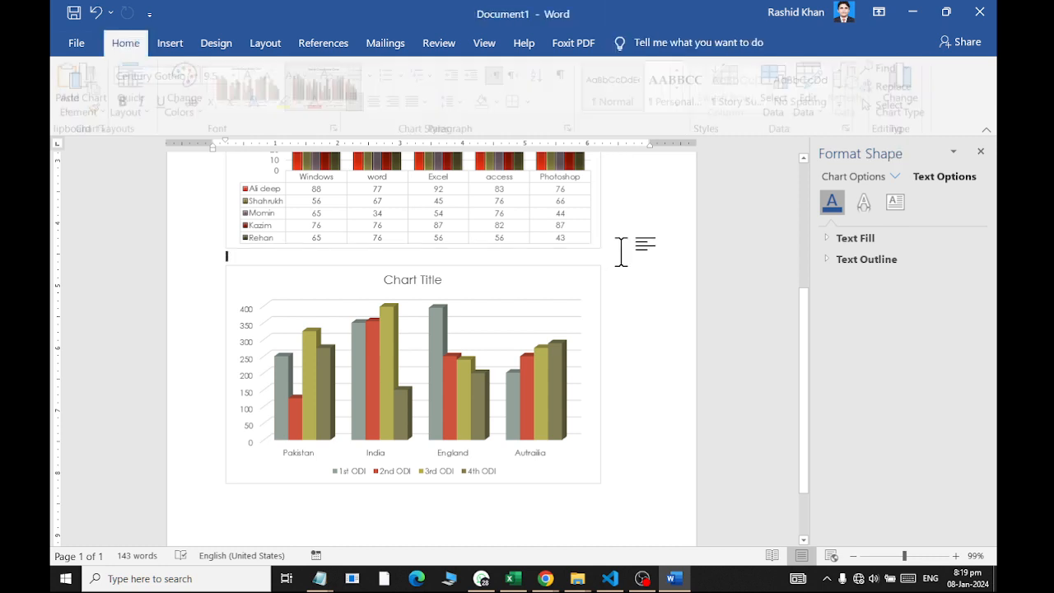
{"action": "key", "text": "Return"}
{"action": "key", "text": "Return"}
{"action": "key", "text": "Return"}
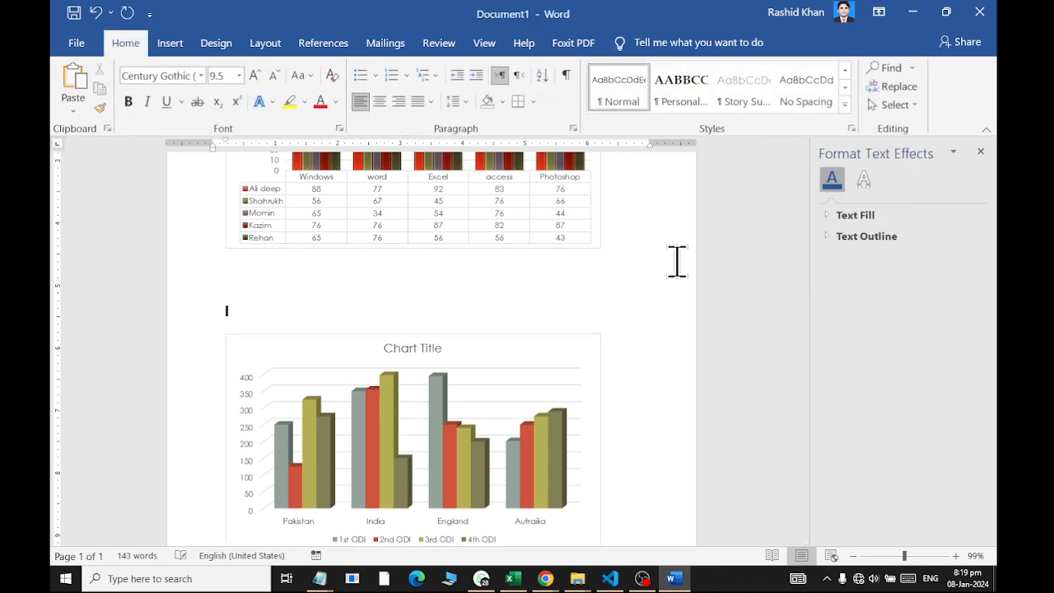
Generate filler paragraphs with the =rand() function in the blank space below the Matric Class Score Card chart
{"action": "type", "text": "=rand(3"}
{"action": "type", "text": "00"}
{"action": "key", "text": "Return"}
{"action": "key", "text": "BackSpace"}
{"action": "type", "text": ")"}
{"action": "key", "text": "Return"}
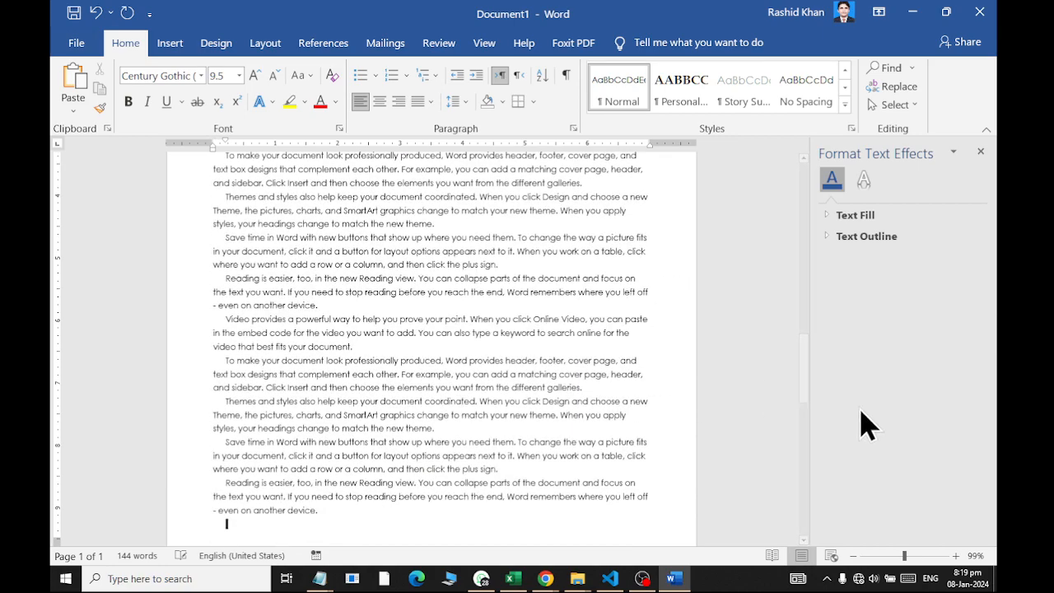
{"action": "left_click_drag", "start_coordinate": [815, 394], "coordinate": [805, 280]}
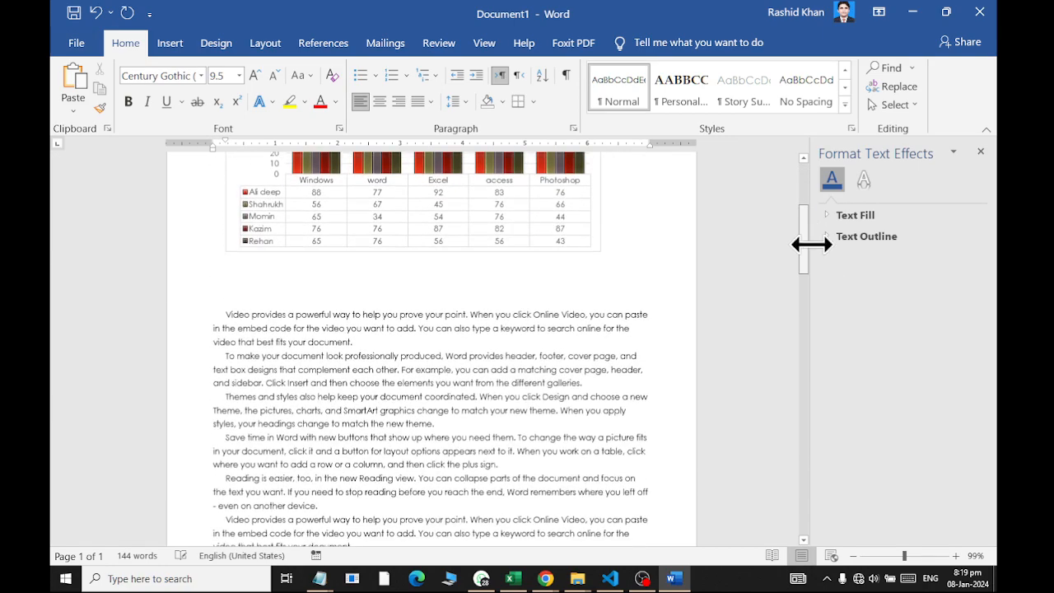
{"action": "scroll", "coordinate": [524, 375], "scroll_direction": "up", "scroll_amount": 5}
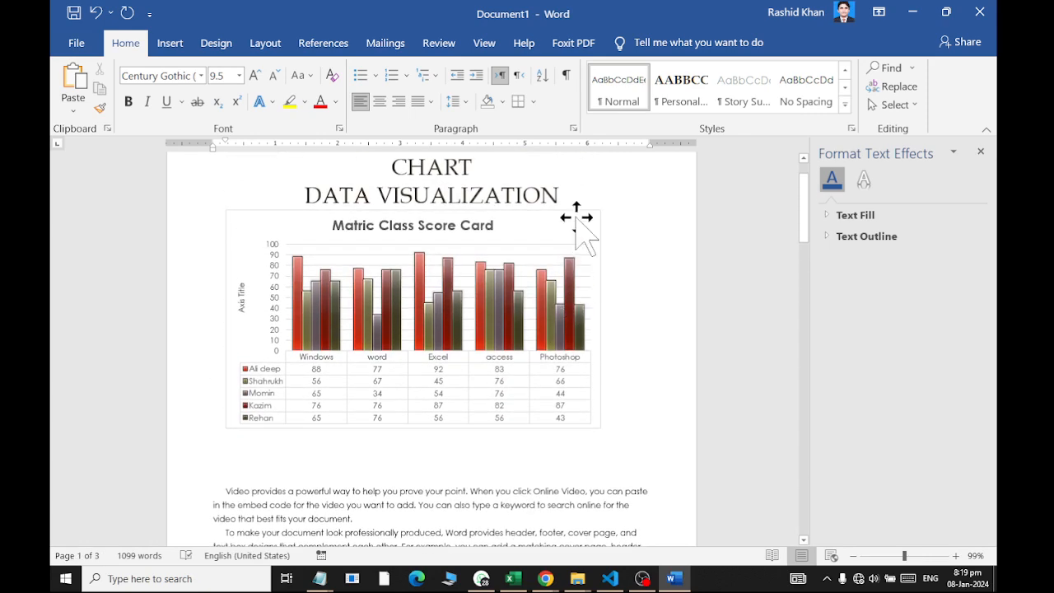
Shrink the Matric Class Score Card chart to about two-thirds of its width and set its text wrapping to Tight
{"action": "left_click", "coordinate": [585, 237]}
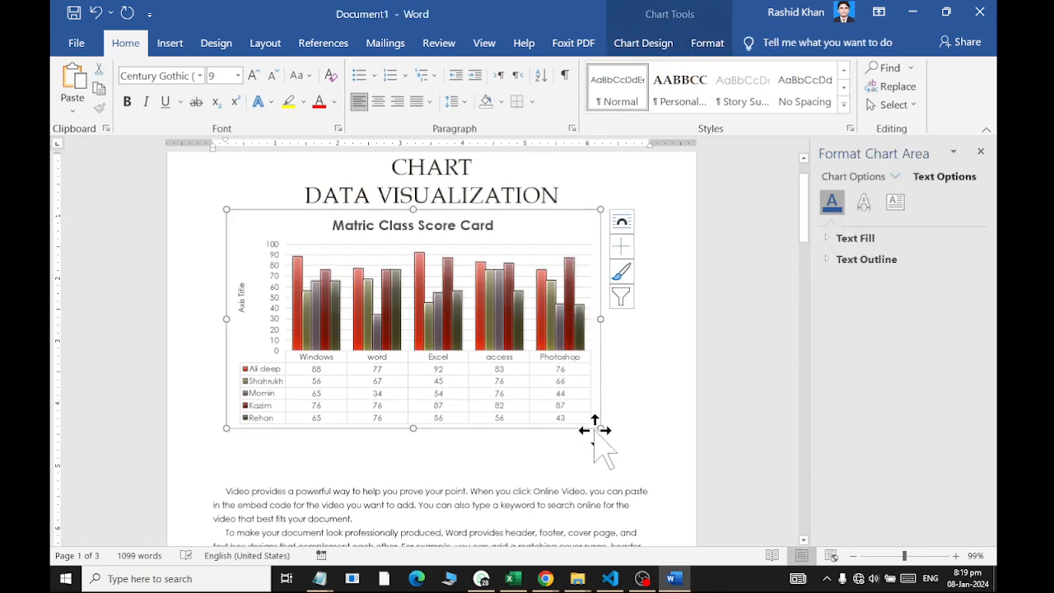
{"action": "left_click_drag", "start_coordinate": [600, 429], "coordinate": [469, 385]}
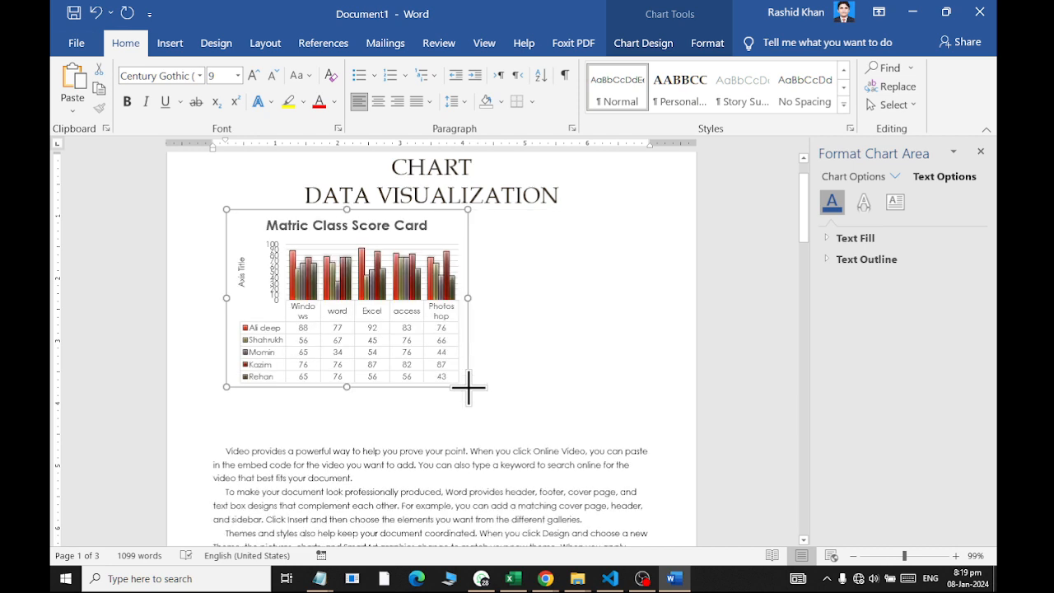
{"action": "left_click", "coordinate": [492, 224]}
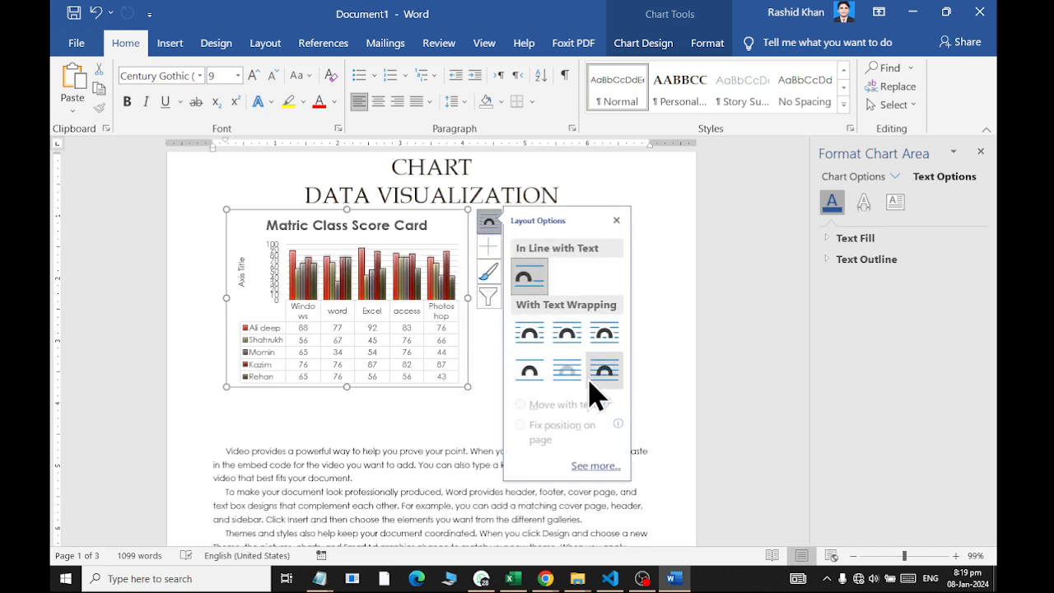
{"action": "left_click", "coordinate": [580, 336]}
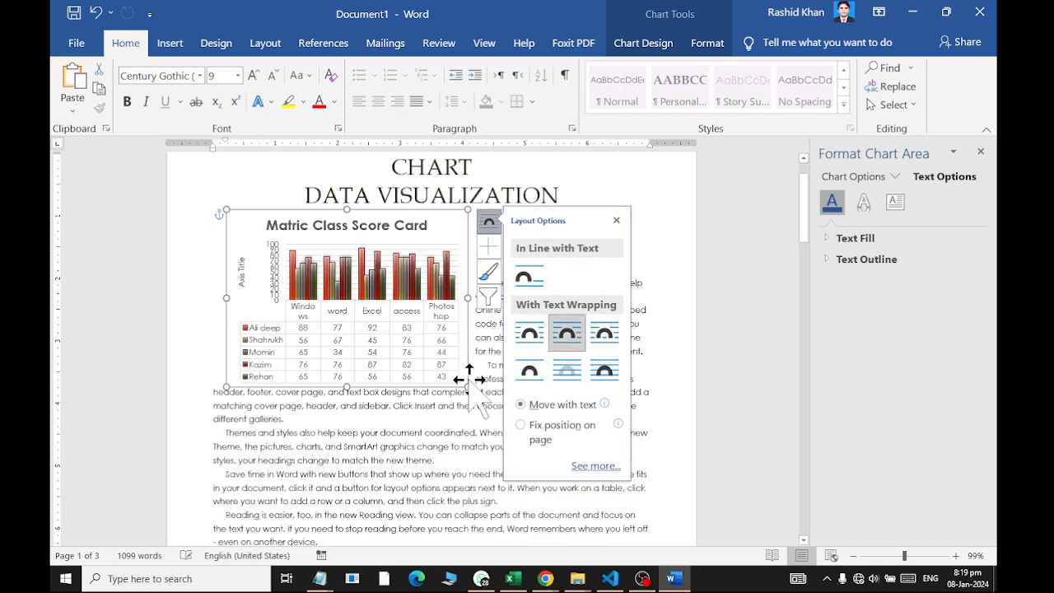
Move the Matric Class Score Card chart to the right margin, beside the first two filler paragraphs
{"action": "left_click_drag", "start_coordinate": [458, 385], "coordinate": [633, 460]}
{"action": "left_click", "coordinate": [313, 411]}
{"action": "scroll", "coordinate": [322, 398], "scroll_direction": "down", "scroll_amount": 4}
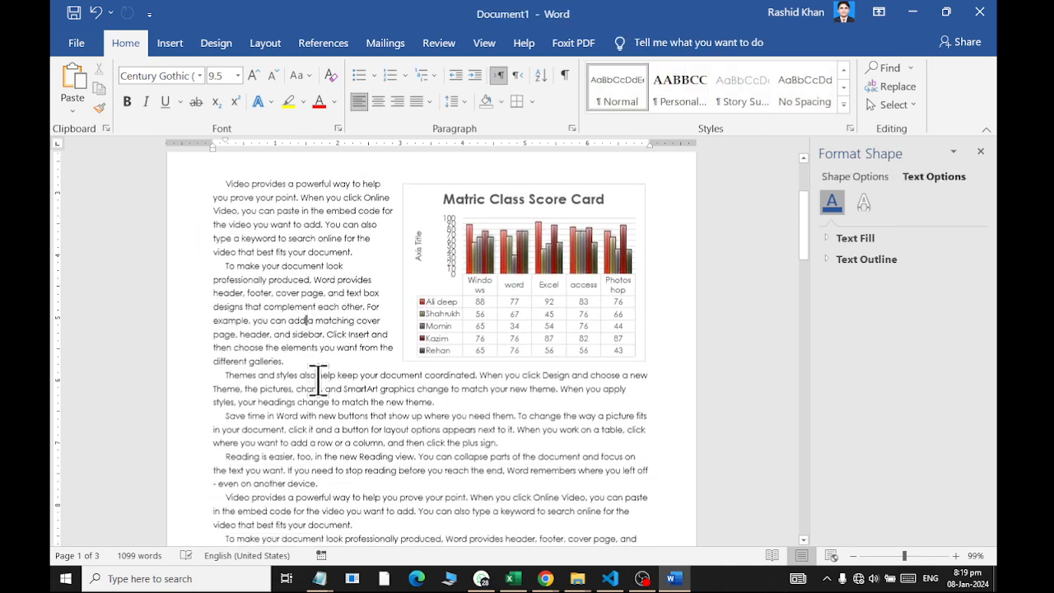
Set the text wrapping of the 3-D cricket chart on the last page to Top and Bottom
{"action": "scroll", "coordinate": [322, 398], "scroll_direction": "down", "scroll_amount": 12}
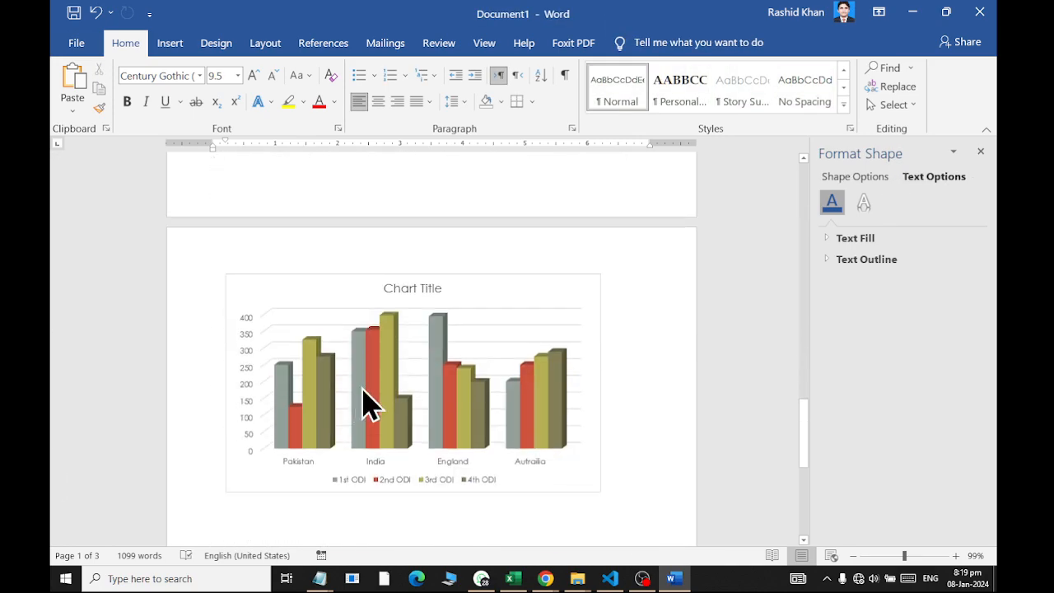
{"action": "left_click", "coordinate": [412, 490]}
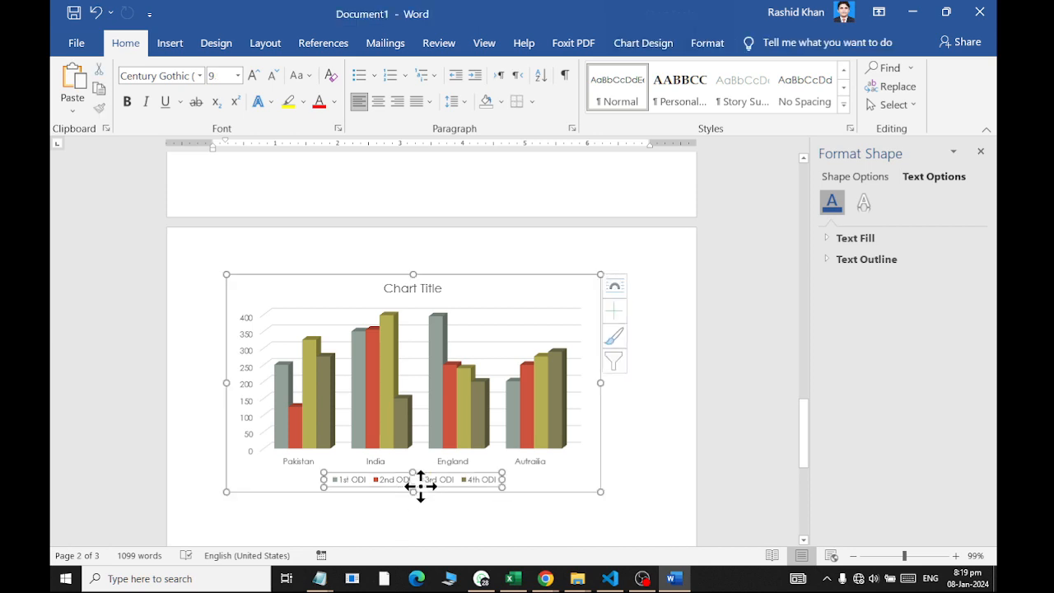
{"action": "left_click", "coordinate": [622, 285]}
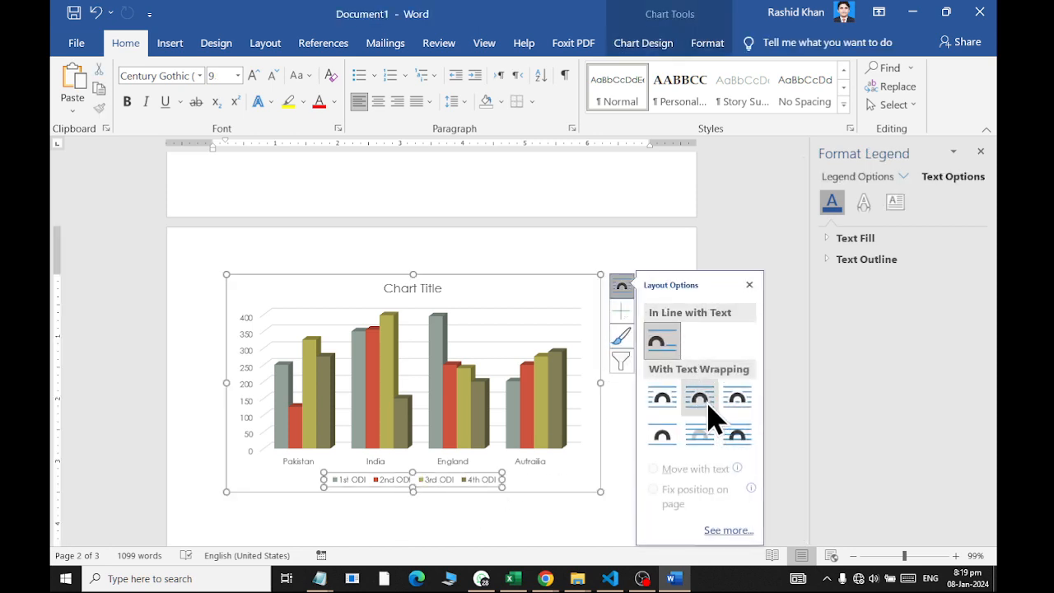
{"action": "left_click", "coordinate": [677, 435]}
Move the cricket chart up onto page 2, below the first line of the "Save time in Word" paragraph
{"action": "scroll", "coordinate": [433, 371], "scroll_direction": "up", "scroll_amount": 2}
{"action": "scroll", "coordinate": [433, 373], "scroll_direction": "up", "scroll_amount": 1}
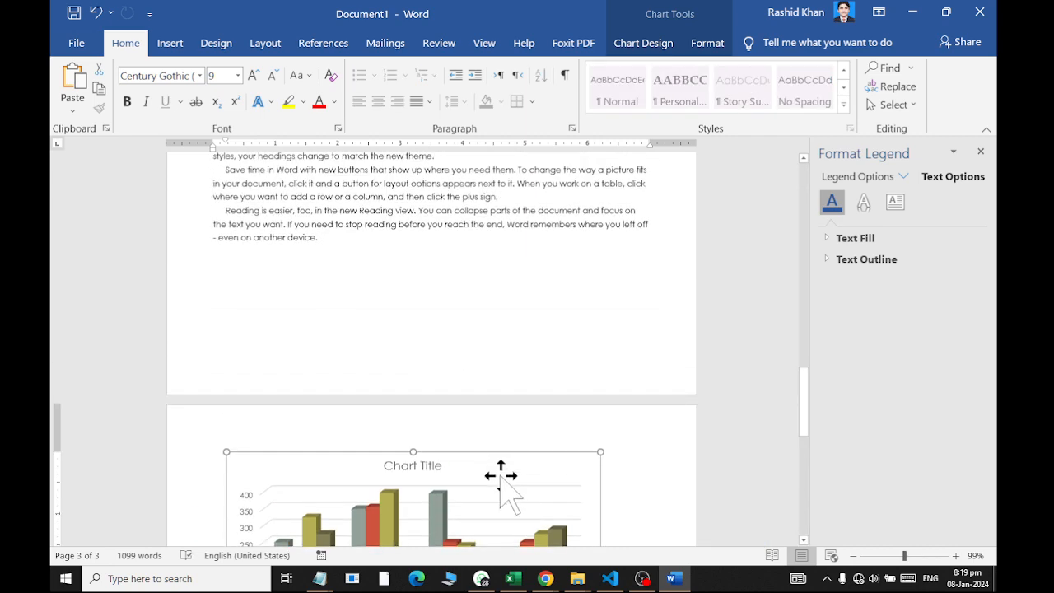
{"action": "left_click_drag", "start_coordinate": [492, 464], "coordinate": [507, 251]}
{"action": "scroll", "coordinate": [504, 302], "scroll_direction": "up", "scroll_amount": 4}
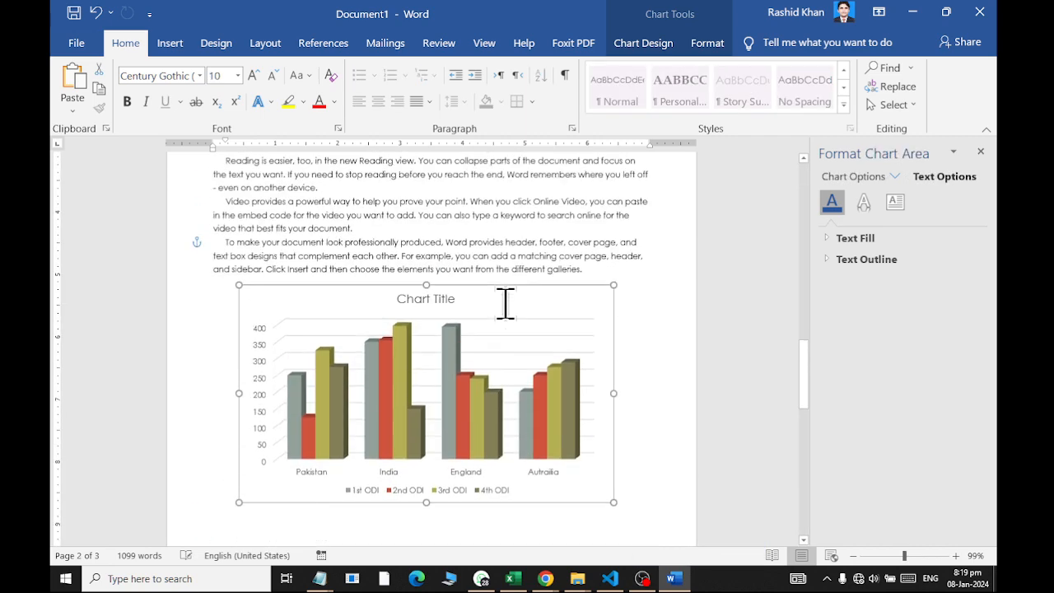
{"action": "left_click_drag", "start_coordinate": [510, 338], "coordinate": [501, 185]}
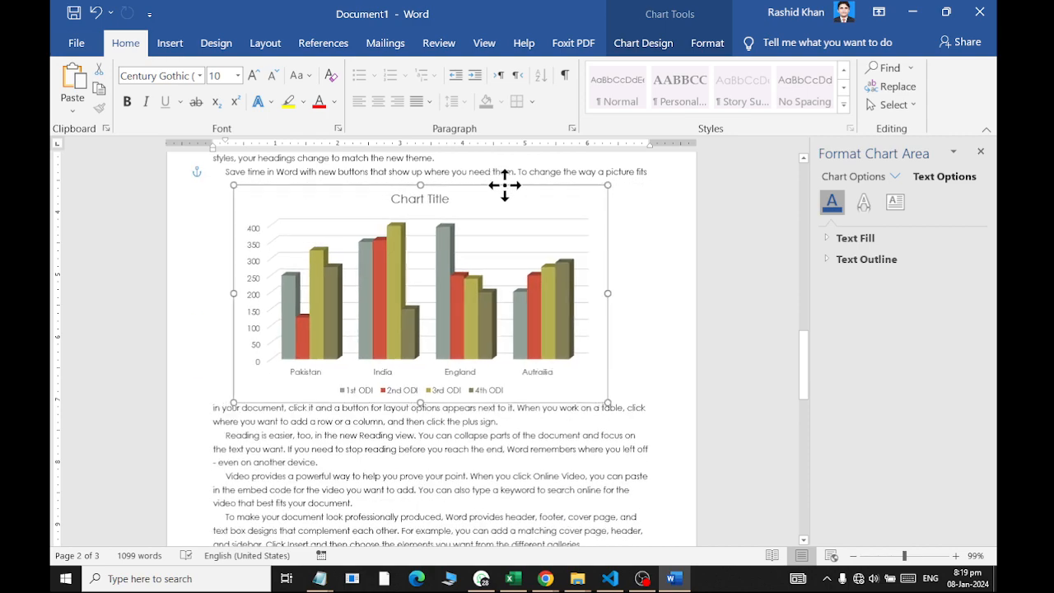
{"action": "left_click", "coordinate": [440, 440]}
Review how the filler text wraps around both charts across the document's pages
{"action": "scroll", "coordinate": [434, 360], "scroll_direction": "down", "scroll_amount": 6}
{"action": "scroll", "coordinate": [439, 367], "scroll_direction": "down", "scroll_amount": 2}
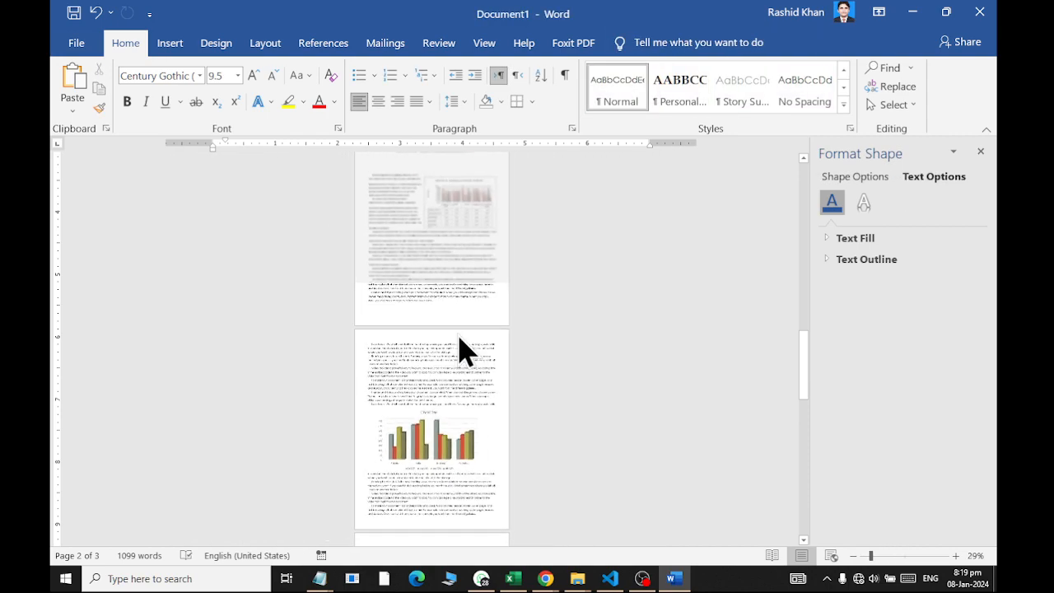
{"action": "scroll", "coordinate": [485, 259], "scroll_direction": "up", "scroll_amount": 5}
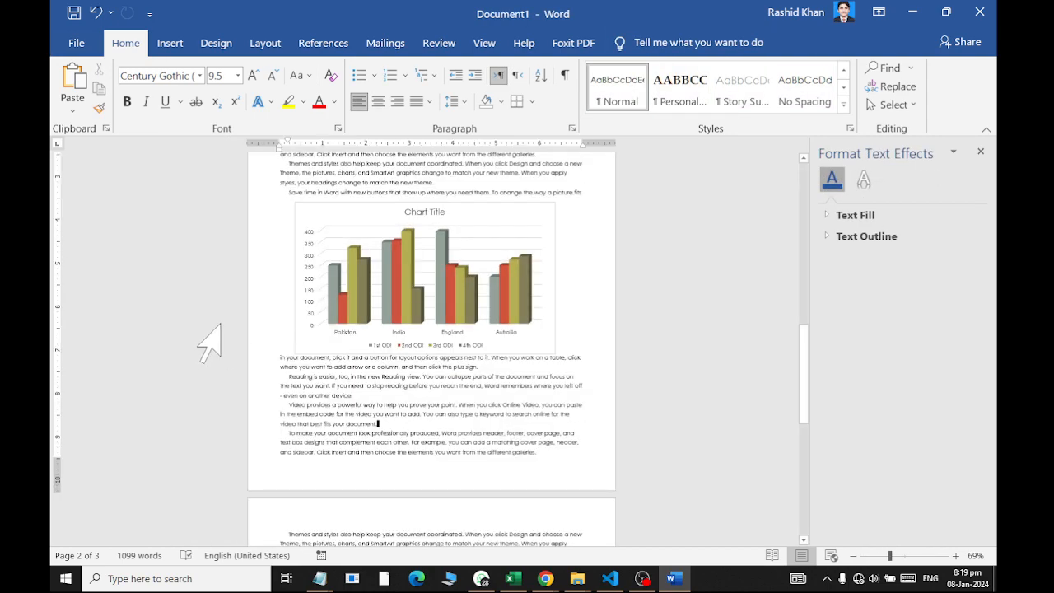
{"action": "scroll", "coordinate": [341, 313], "scroll_direction": "up", "scroll_amount": 3}
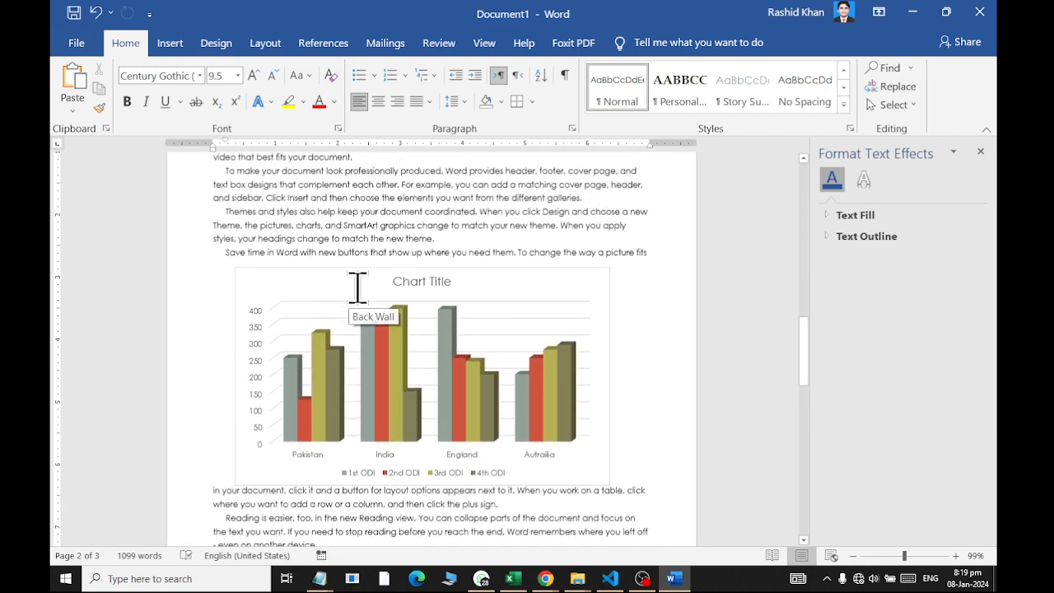
{"action": "scroll", "coordinate": [367, 289], "scroll_direction": "up", "scroll_amount": 10}
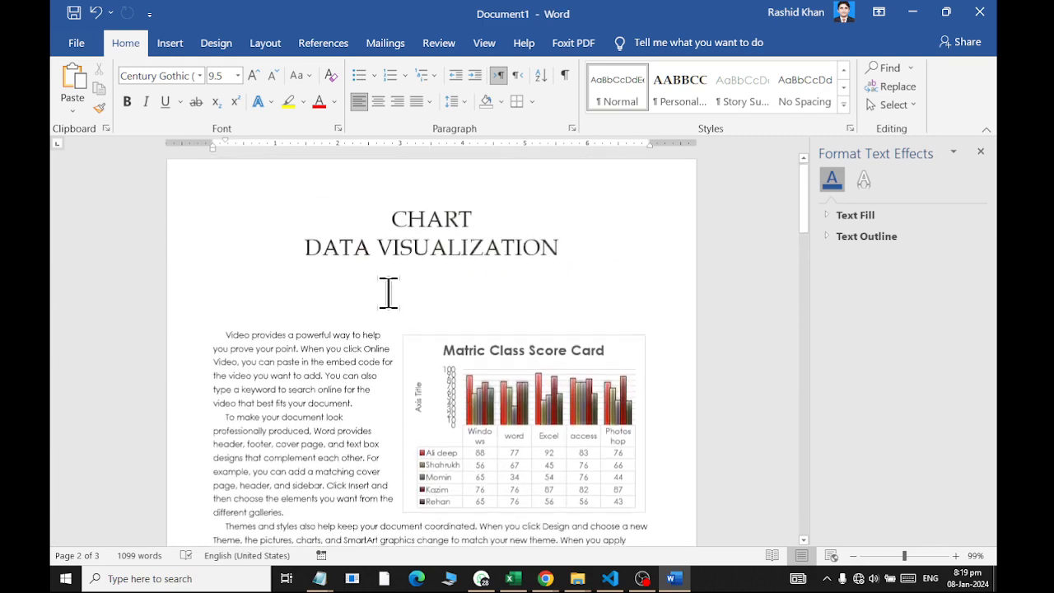
{"action": "scroll", "coordinate": [388, 295], "scroll_direction": "down", "scroll_amount": 1}
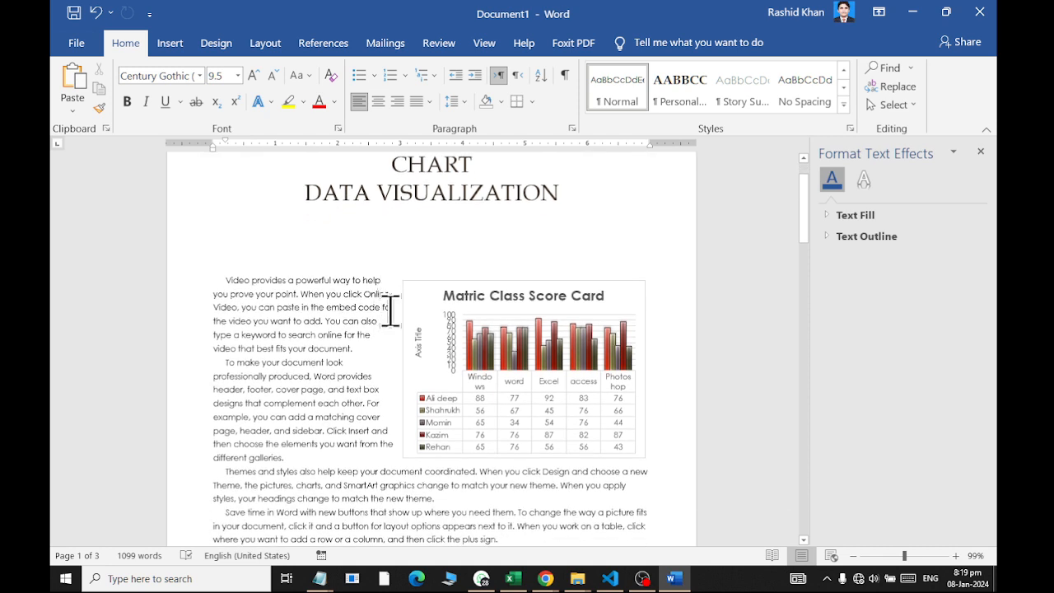
{"action": "left_click", "coordinate": [550, 283]}
{"action": "scroll", "coordinate": [548, 285], "scroll_direction": "down", "scroll_amount": 13}
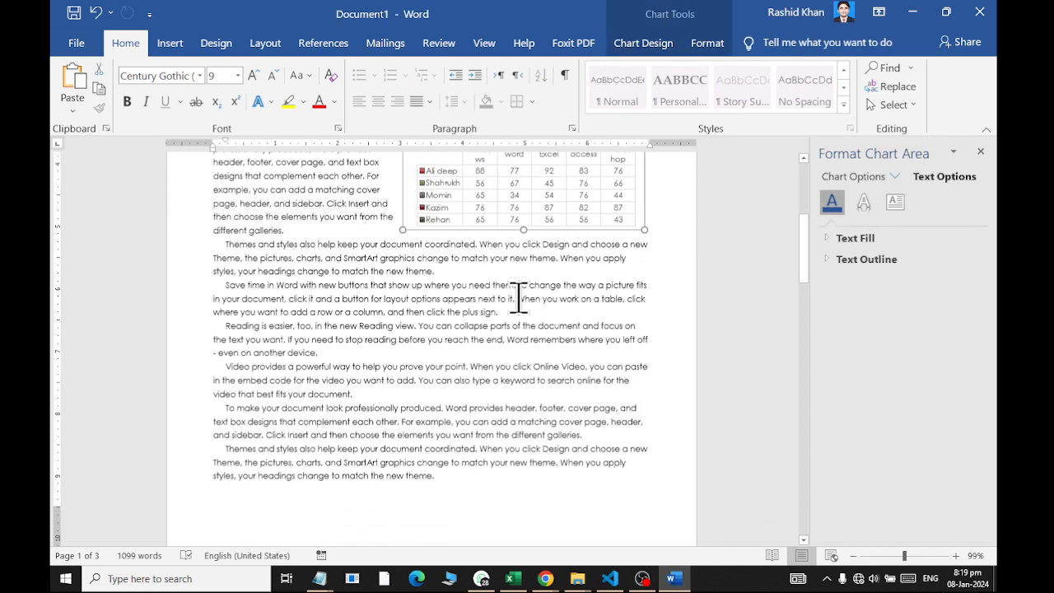
{"action": "scroll", "coordinate": [511, 307], "scroll_direction": "down", "scroll_amount": 1}
Change the cricket chart's type from 3-D Clustered Column to 3-D Column
{"action": "left_click", "coordinate": [508, 226]}
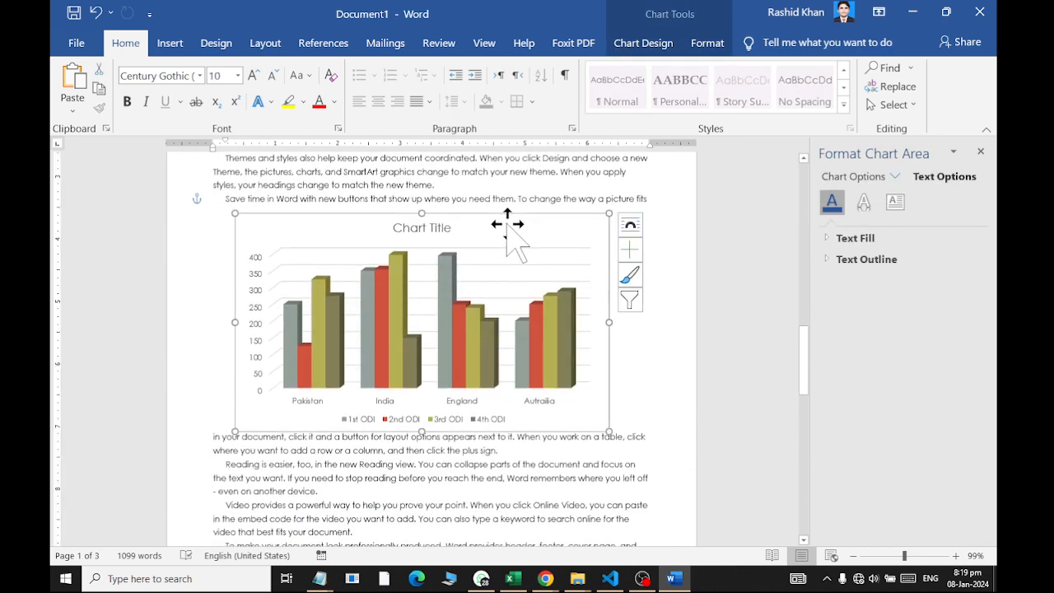
{"action": "left_click", "coordinate": [656, 42]}
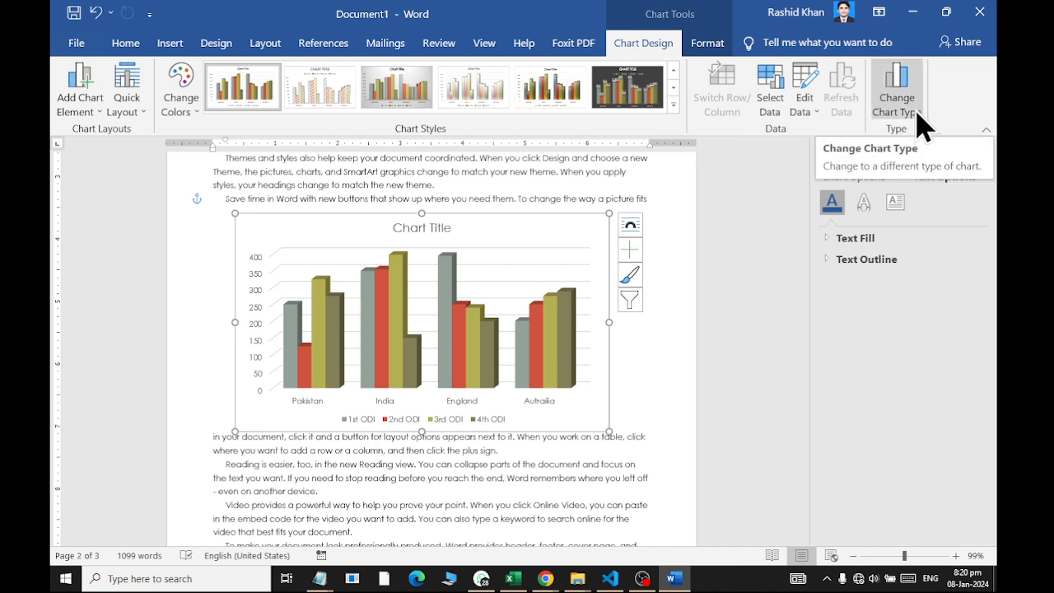
{"action": "left_click", "coordinate": [918, 115]}
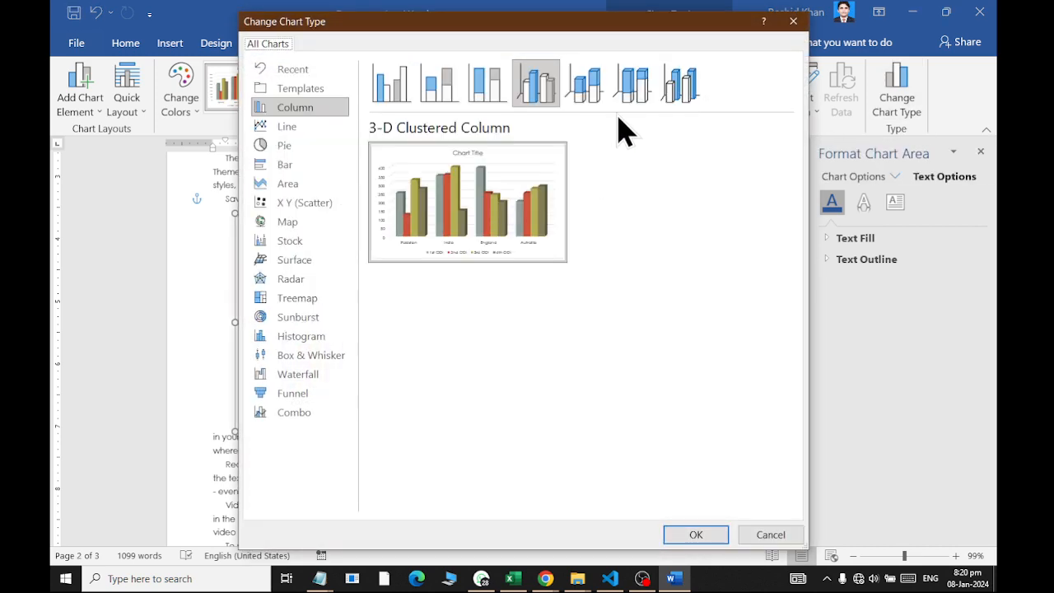
{"action": "left_click", "coordinate": [682, 87]}
{"action": "left_click", "coordinate": [696, 536]}
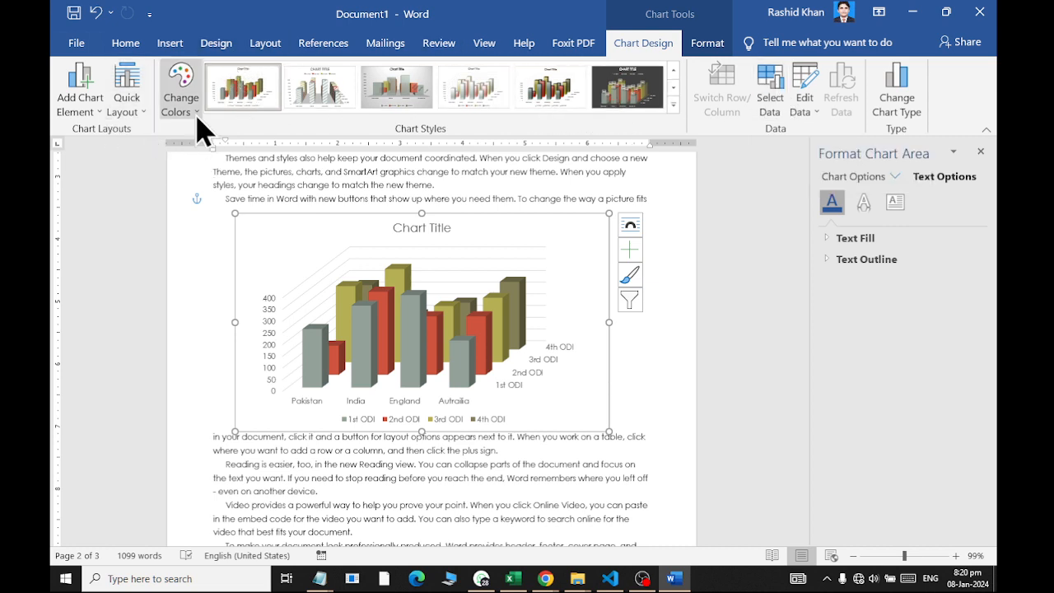
{"action": "mouse_move", "coordinate": [360, 386]}
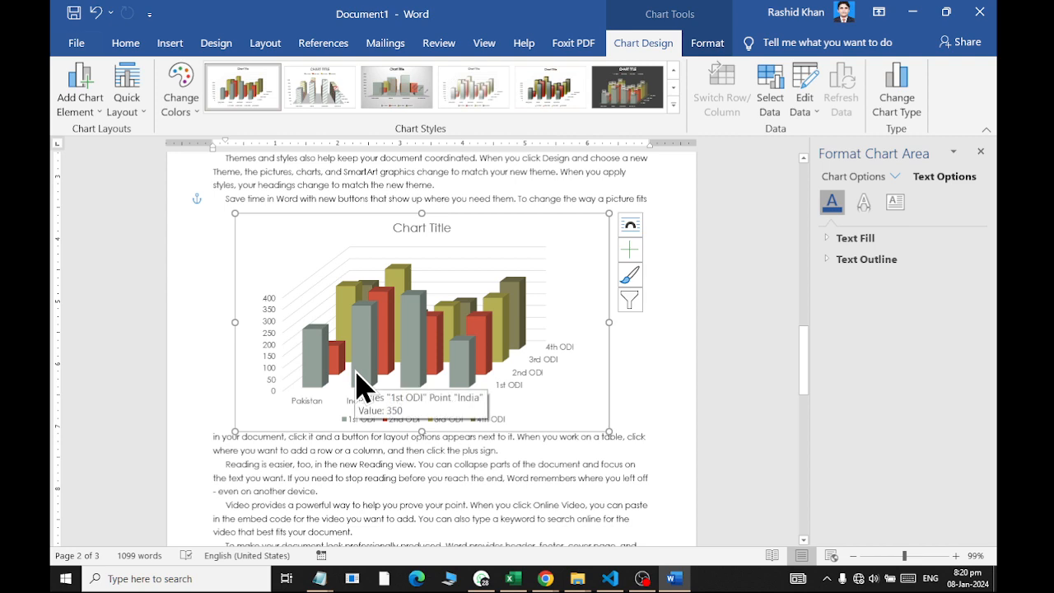